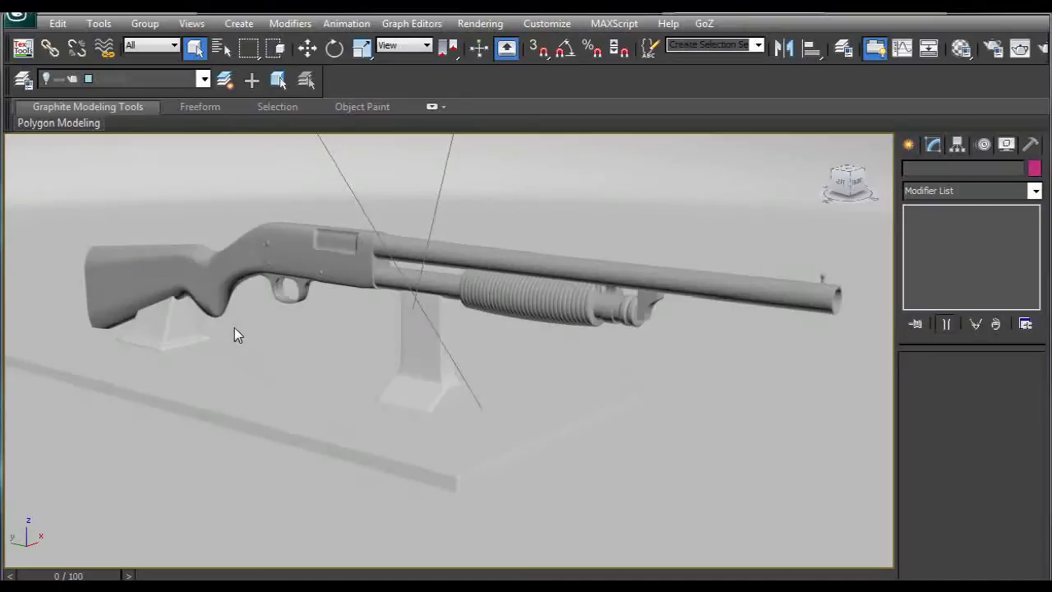
Hide the HighPoly layer and show the LowPoly layer so the low-poly shotgun is displayed.
{"action": "mouse_move", "coordinate": [268, 315]}
{"action": "middle_mouse_down", "text": "alt"}
{"action": "mouse_move", "coordinate": [289, 305]}
{"action": "mouse_move", "coordinate": [273, 303]}
{"action": "middle_mouse_up", "text": "alt"}
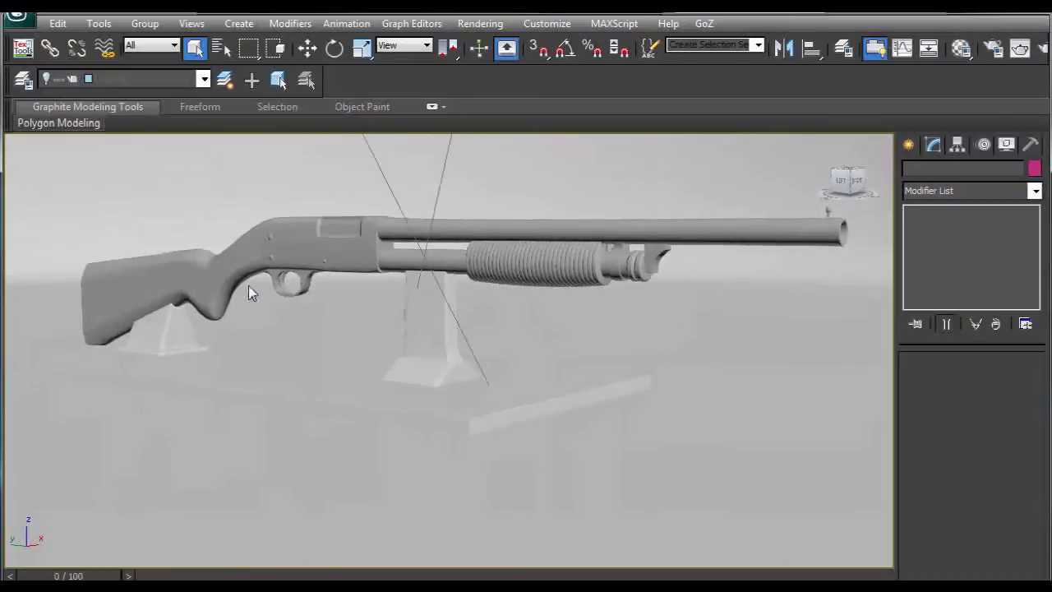
{"action": "left_click", "coordinate": [203, 79]}
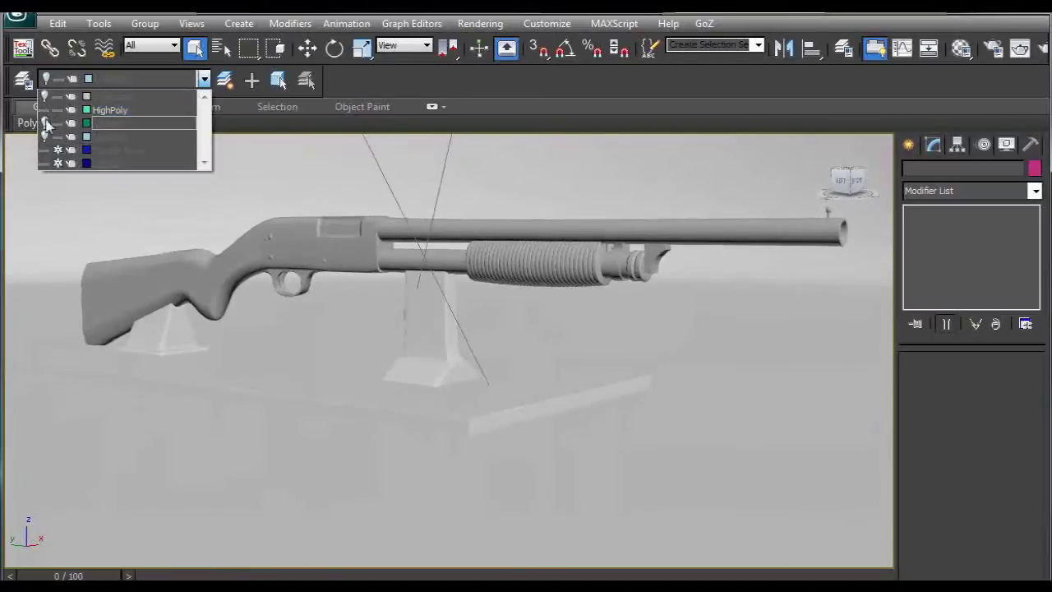
{"action": "left_click", "coordinate": [45, 138]}
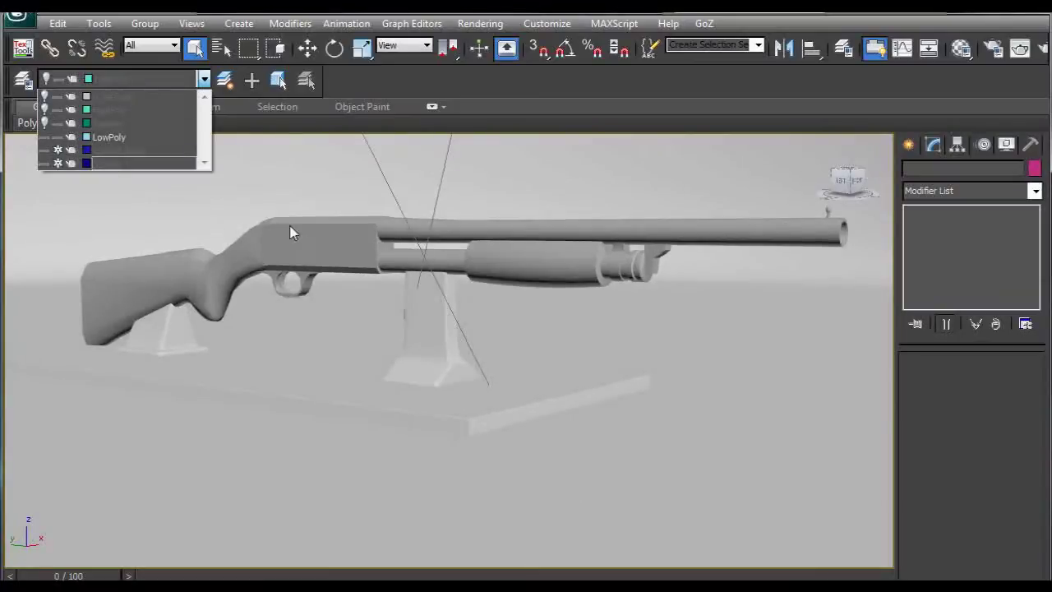
{"action": "left_click", "coordinate": [207, 77]}
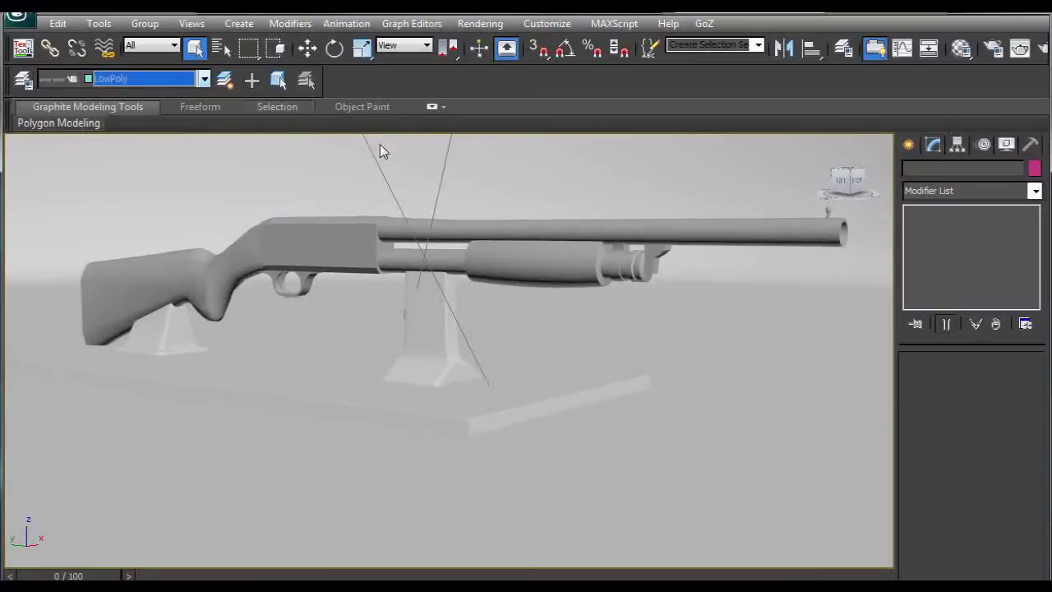
Open the Polygon Counter utility and move its window clear of the shotgun model.
{"action": "left_click", "coordinate": [1030, 144]}
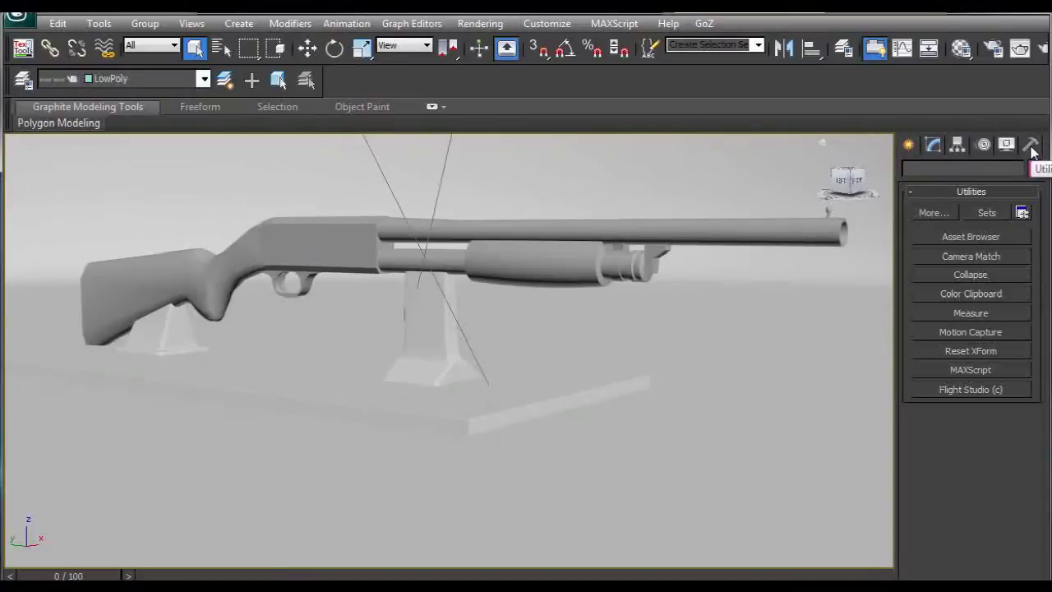
{"action": "left_click", "coordinate": [935, 214]}
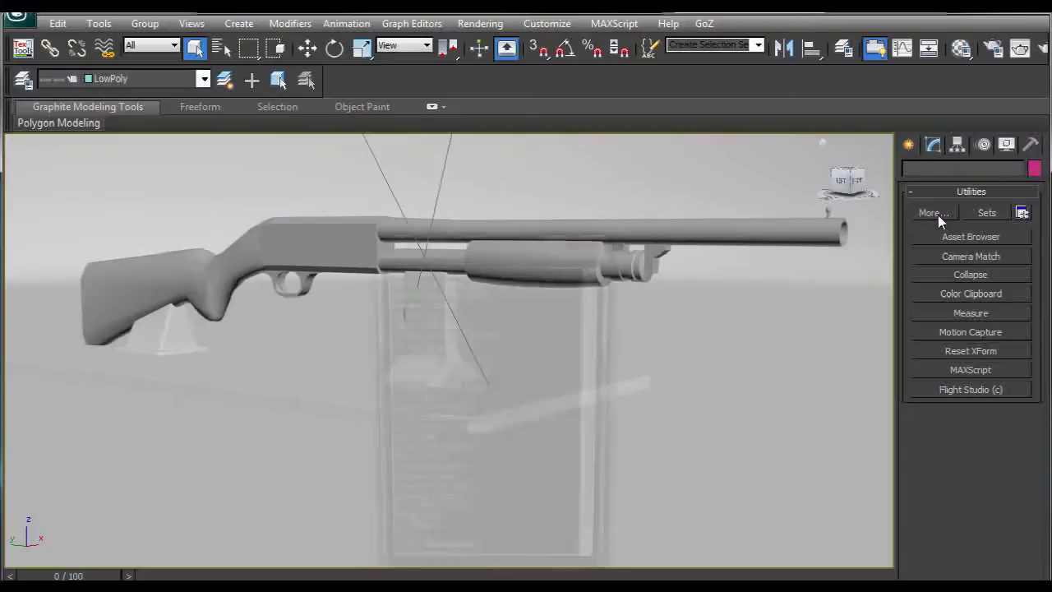
{"action": "double_click", "coordinate": [432, 488]}
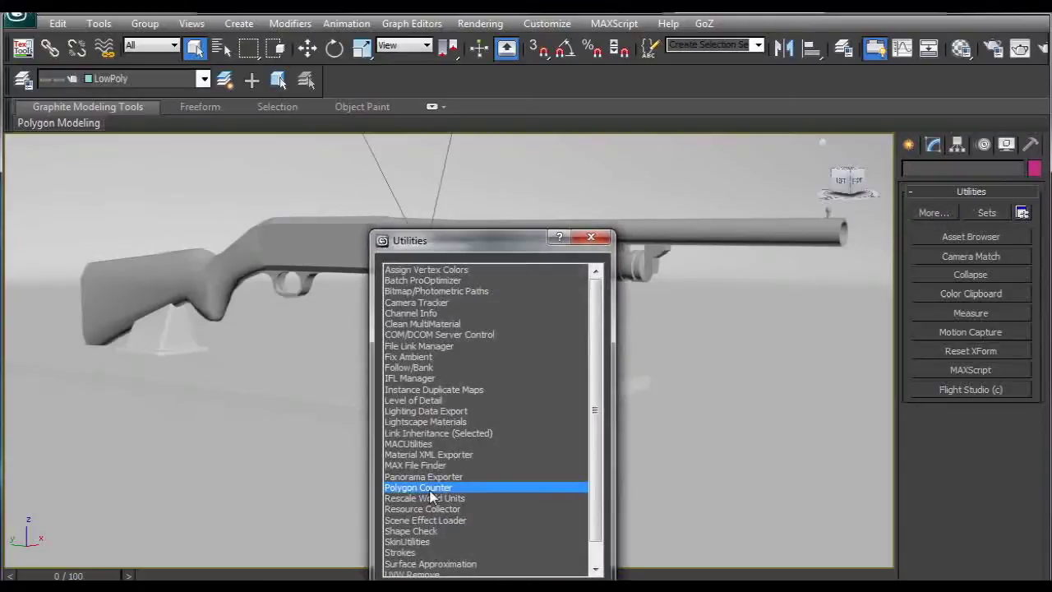
{"action": "left_click_drag", "start_coordinate": [558, 247], "coordinate": [911, 100]}
Select all parts of the low-poly shotgun and check their triangle and polygon counts.
{"action": "left_click_drag", "start_coordinate": [69, 182], "coordinate": [737, 364]}
{"action": "middle_click_drag", "start_coordinate": [738, 364], "coordinate": [541, 313], "text": "alt"}
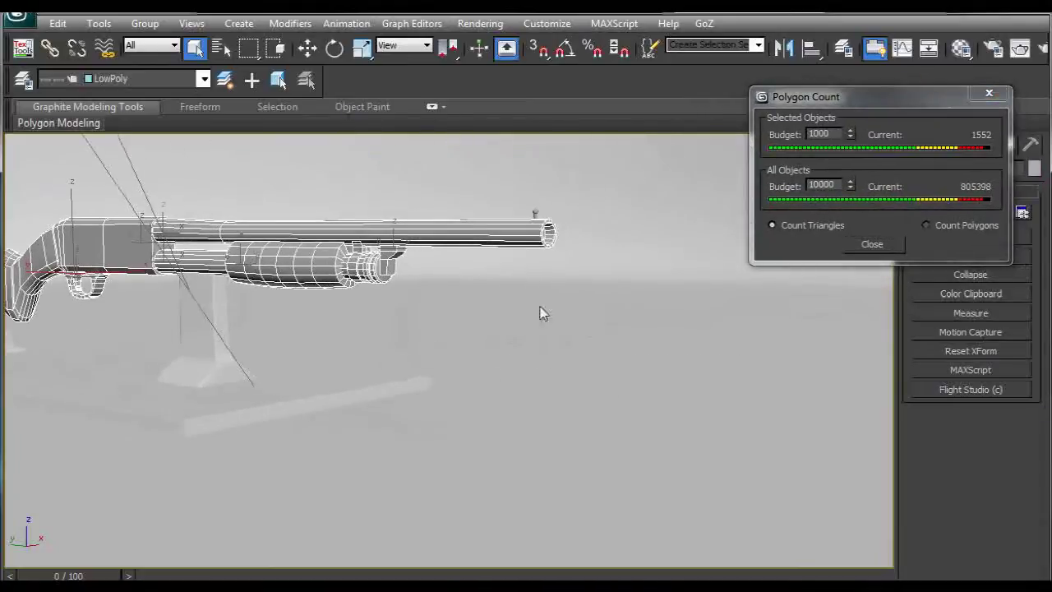
{"action": "middle_click_drag", "start_coordinate": [238, 276], "coordinate": [382, 280]}
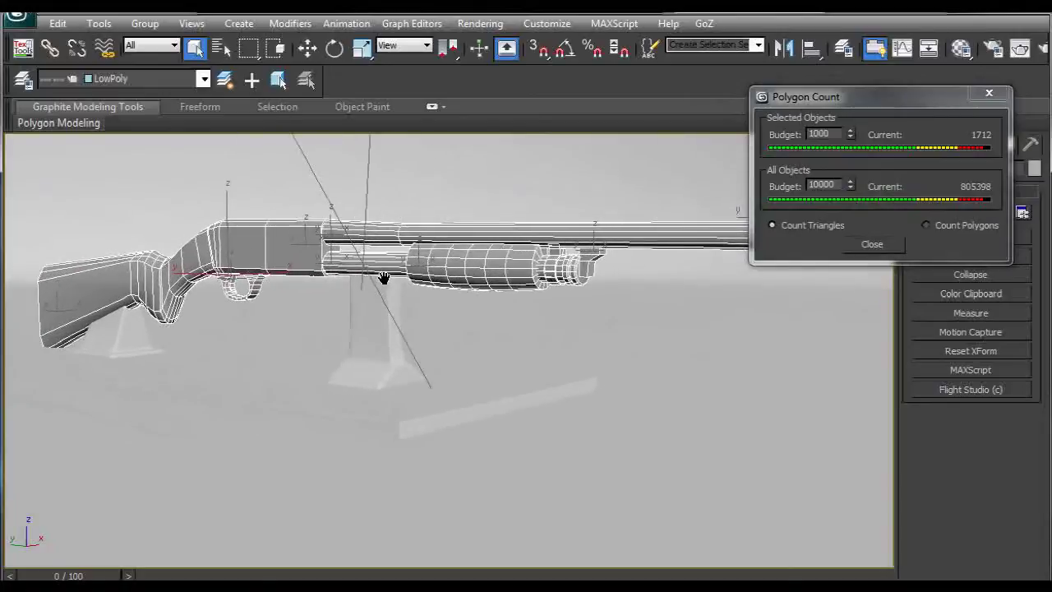
{"action": "left_click", "coordinate": [926, 226]}
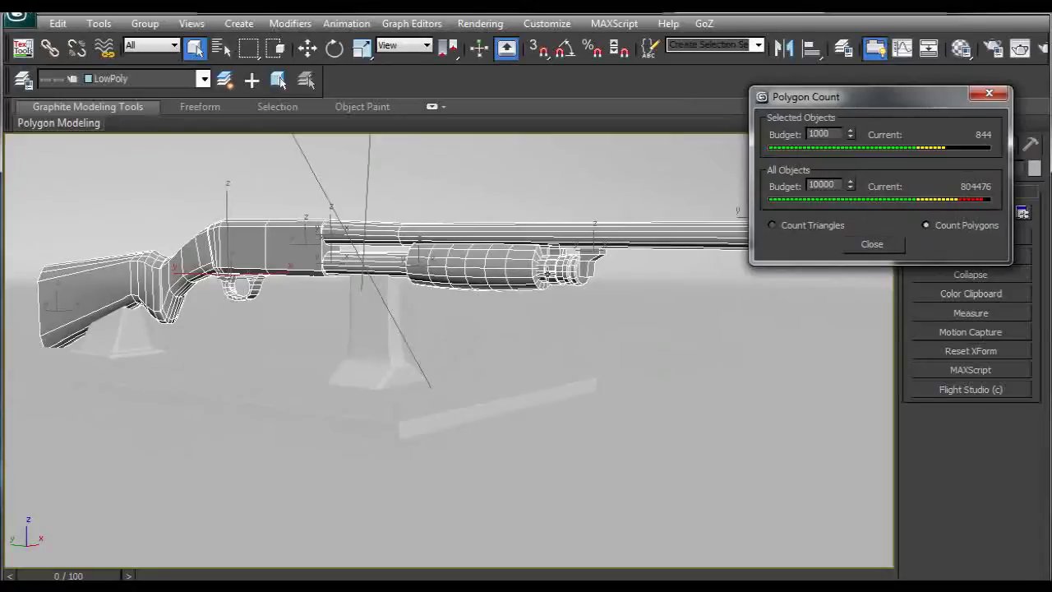
Hide the LowPoly layer and show the HighPoly layer again.
{"action": "left_click", "coordinate": [204, 79]}
{"action": "left_click", "coordinate": [44, 136]}
{"action": "left_click", "coordinate": [44, 109]}
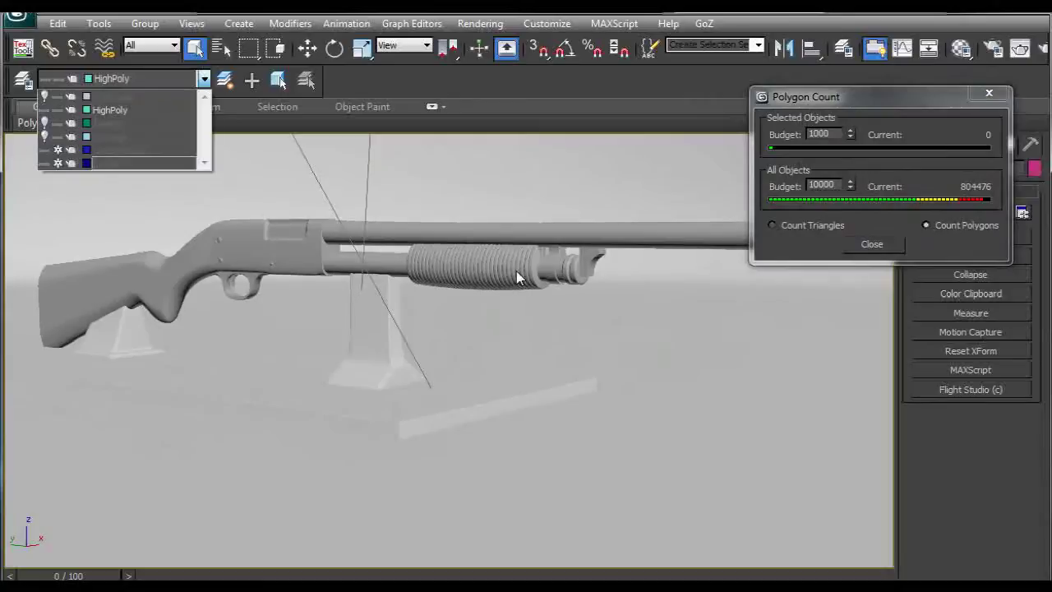
Check the high-poly shotgun's polygon count, examine the deselected model up close, and close the polygon counter.
{"action": "left_click", "coordinate": [517, 278]}
{"action": "left_click", "coordinate": [518, 277]}
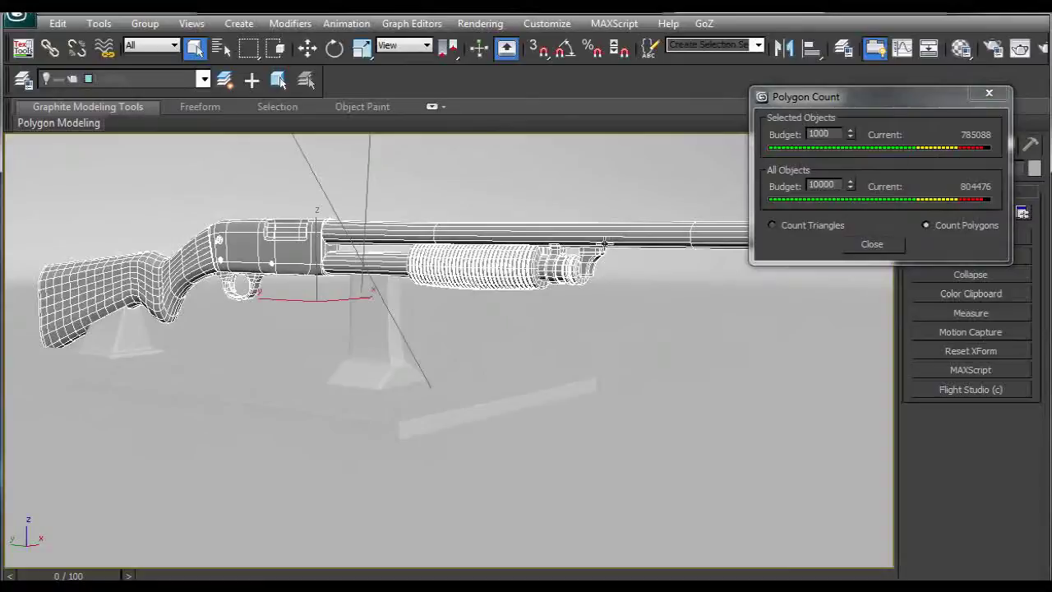
{"action": "left_click", "coordinate": [492, 329]}
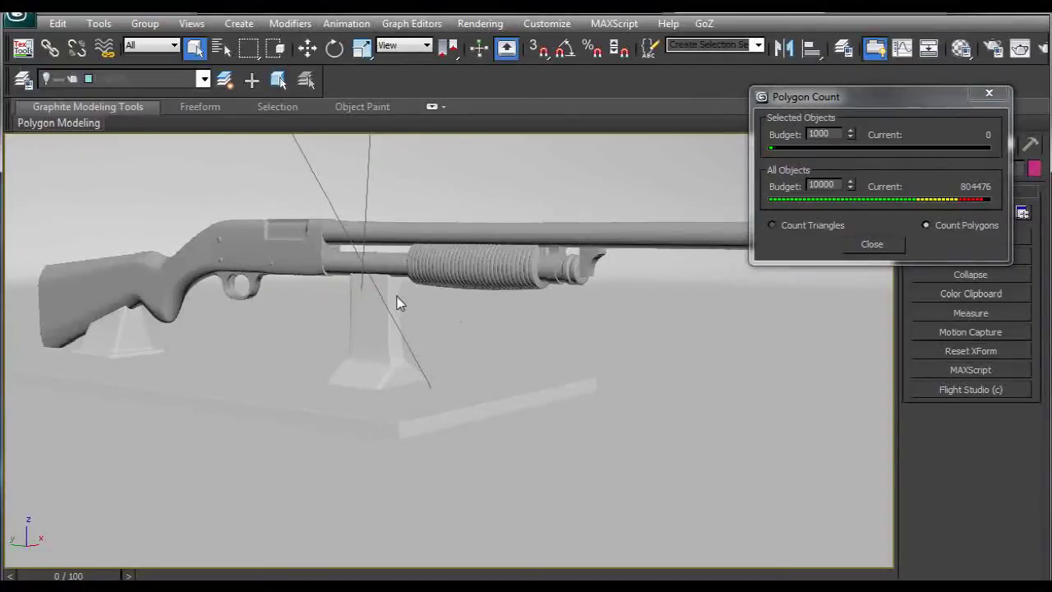
{"action": "scroll", "coordinate": [357, 297], "scroll_direction": "up", "scroll_amount": 3}
{"action": "middle_click_drag", "start_coordinate": [225, 266], "coordinate": [478, 341]}
{"action": "scroll", "coordinate": [461, 346], "scroll_direction": "down", "scroll_amount": 4}
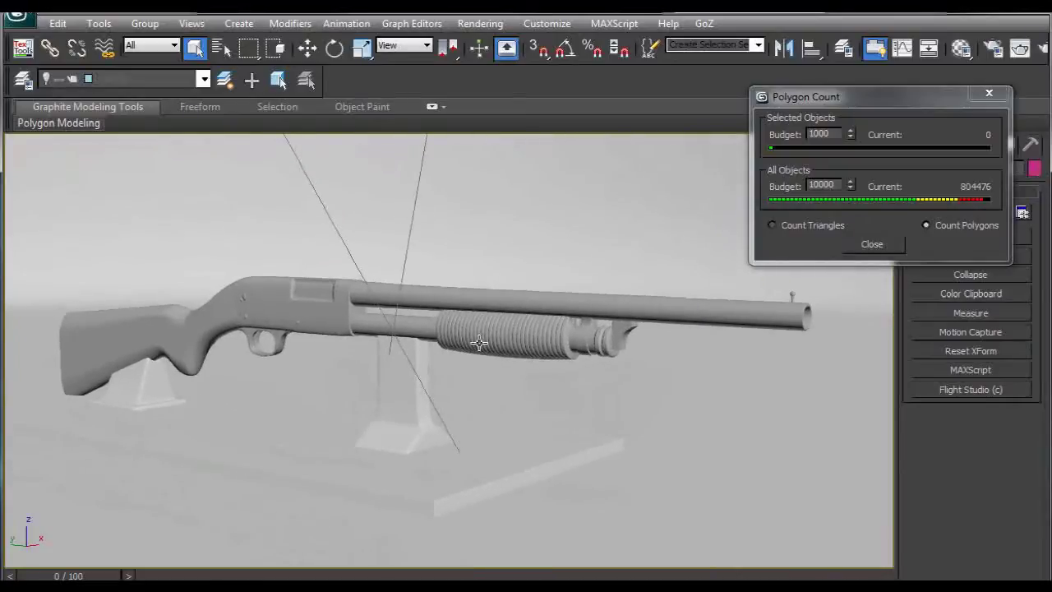
{"action": "left_click", "coordinate": [886, 244]}
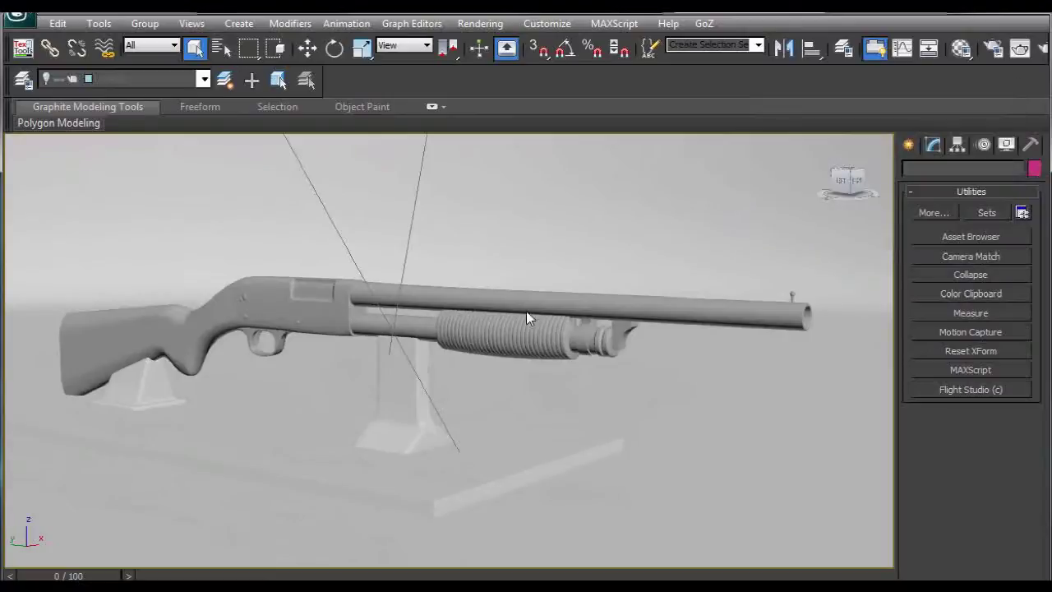
Open the high-poly shotgun group so that its individual parts can be selected.
{"action": "left_click", "coordinate": [201, 322]}
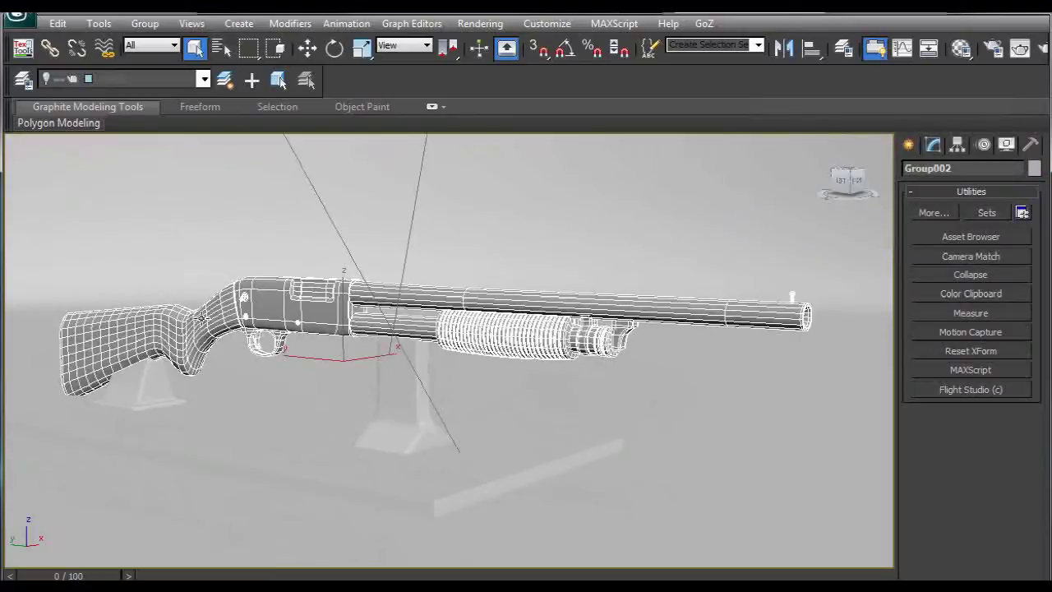
{"action": "left_click", "coordinate": [140, 24]}
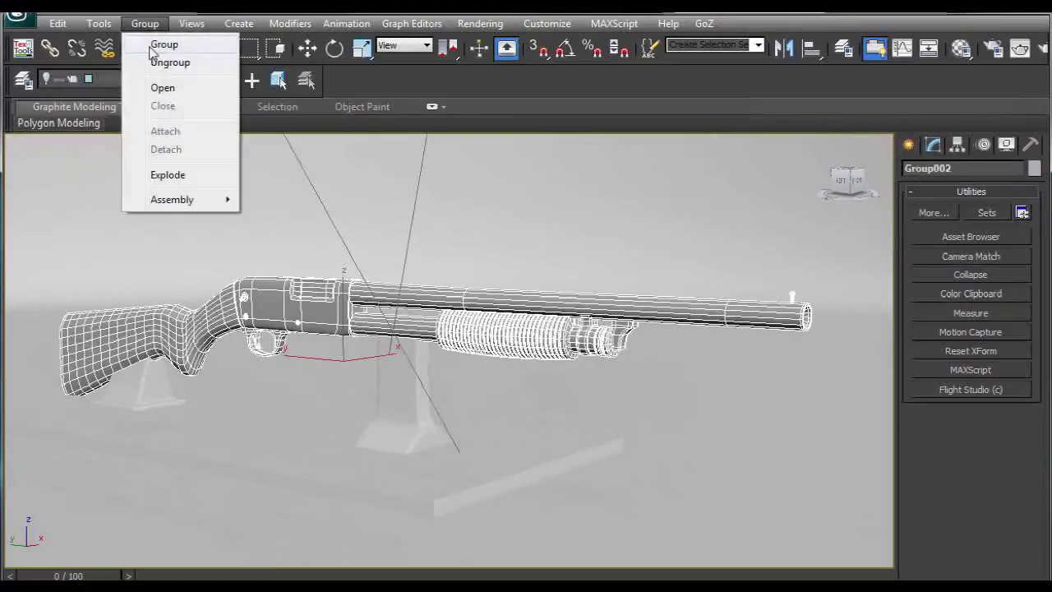
{"action": "left_click", "coordinate": [160, 62]}
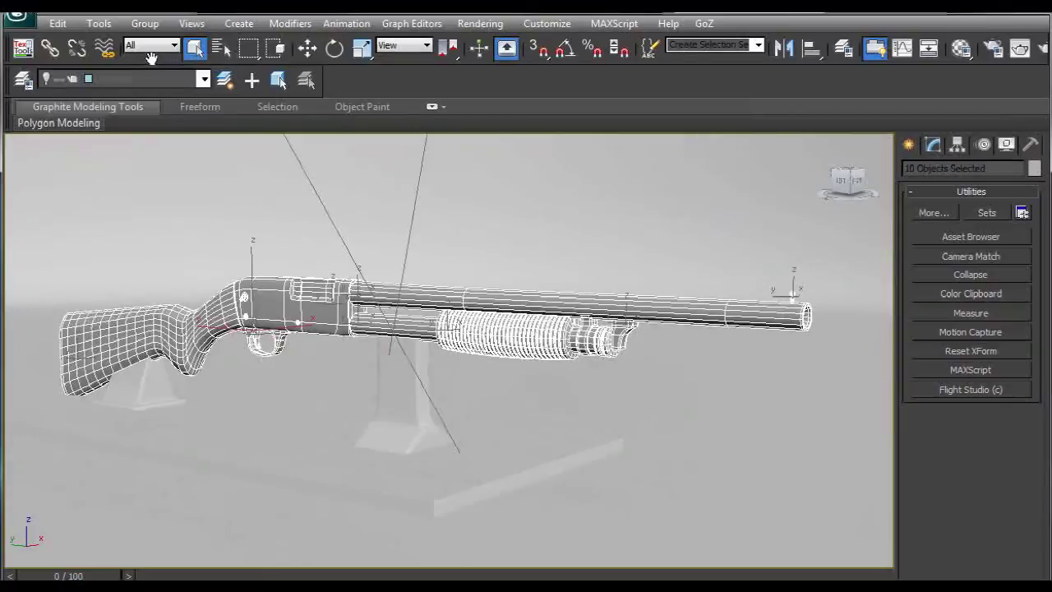
{"action": "left_click", "coordinate": [146, 24]}
{"action": "left_click", "coordinate": [169, 64]}
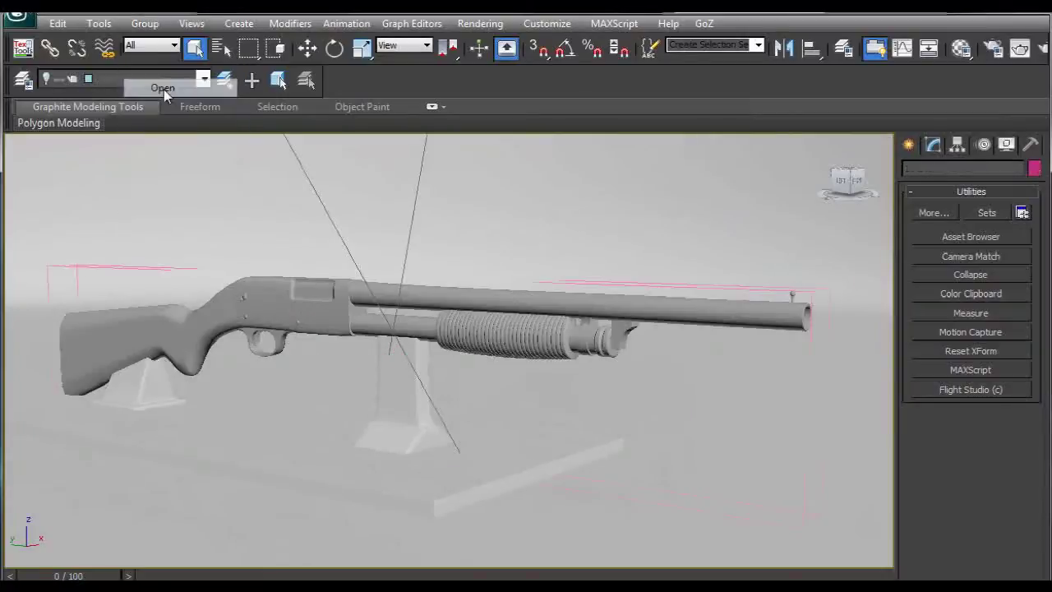
Inspect the modifier stacks of the shotgun's stock, receiver and barrel, ending with the stock selected.
{"action": "left_click", "coordinate": [124, 345]}
{"action": "left_click", "coordinate": [933, 144]}
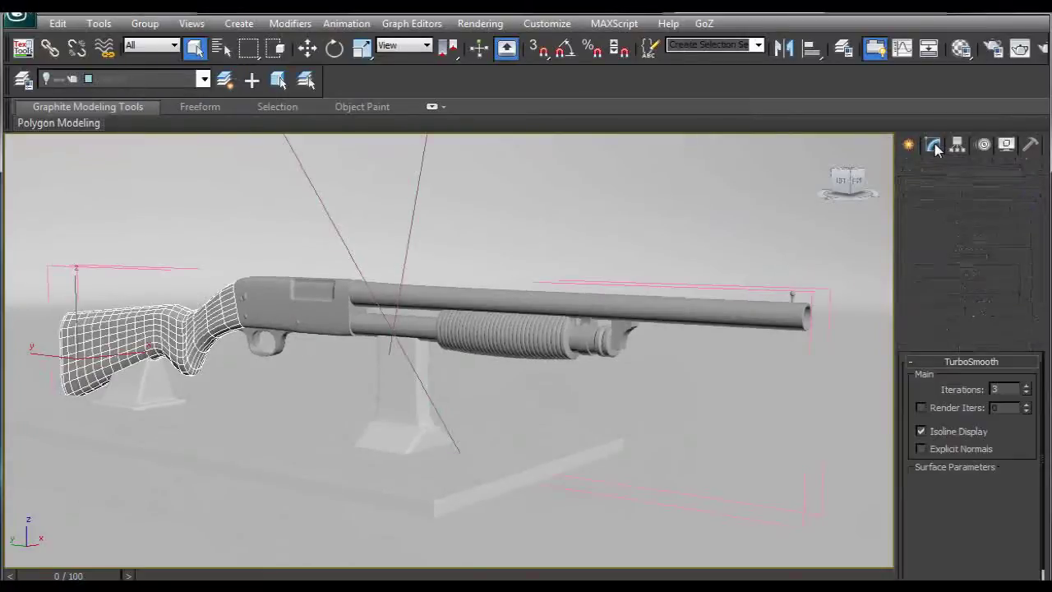
{"action": "left_click", "coordinate": [308, 313]}
{"action": "left_click", "coordinate": [406, 297]}
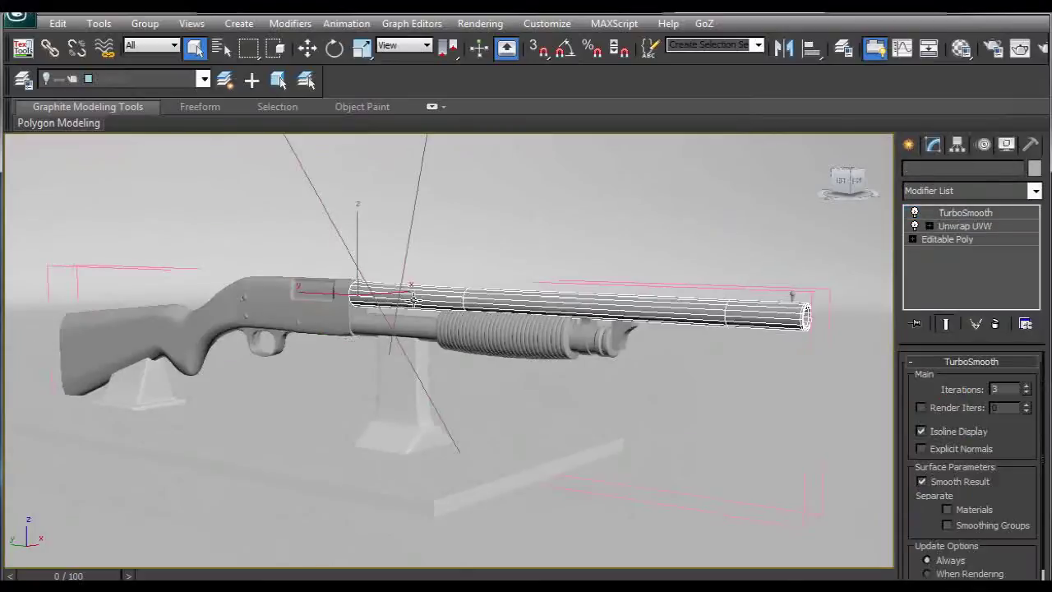
{"action": "left_click", "coordinate": [216, 328]}
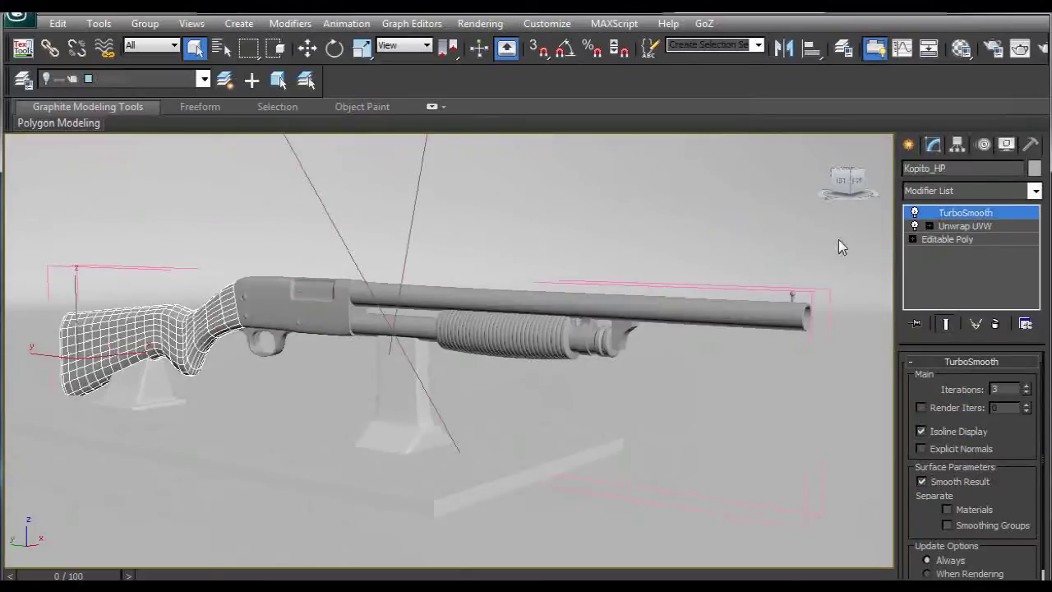
View the stock's Unwrap UVW modifier settings and the TexTools palette, and close the palette.
{"action": "left_click", "coordinate": [958, 226]}
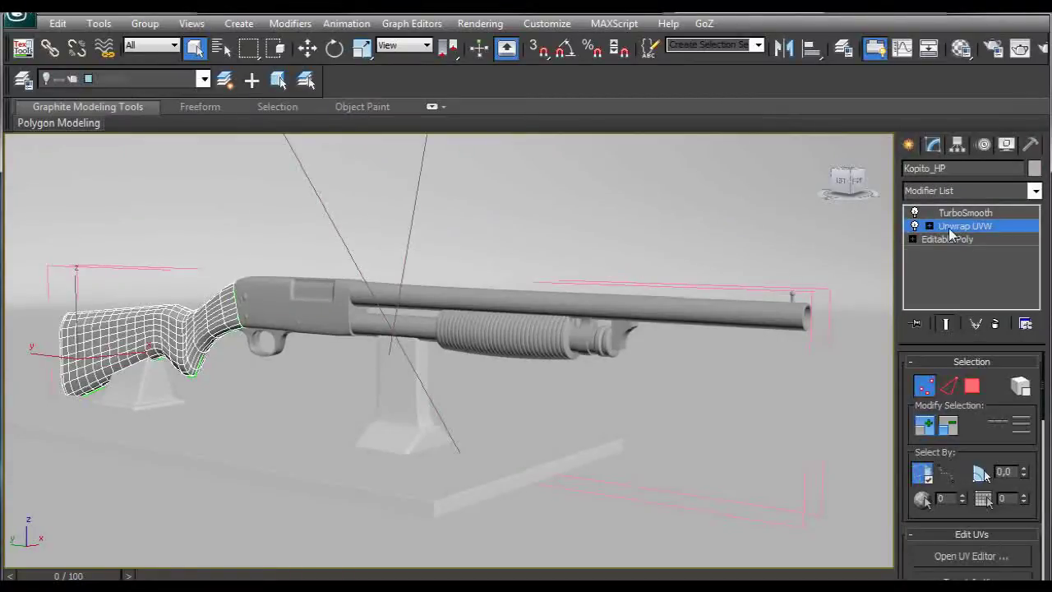
{"action": "left_click", "coordinate": [23, 48]}
{"action": "left_click_drag", "start_coordinate": [329, 166], "coordinate": [589, 166]}
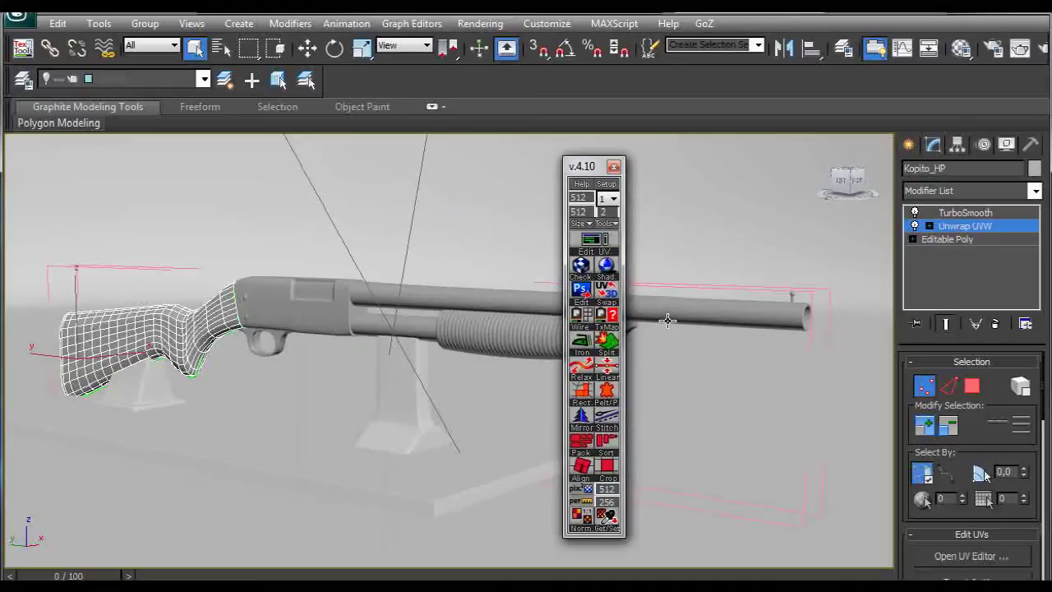
{"action": "left_click", "coordinate": [613, 167]}
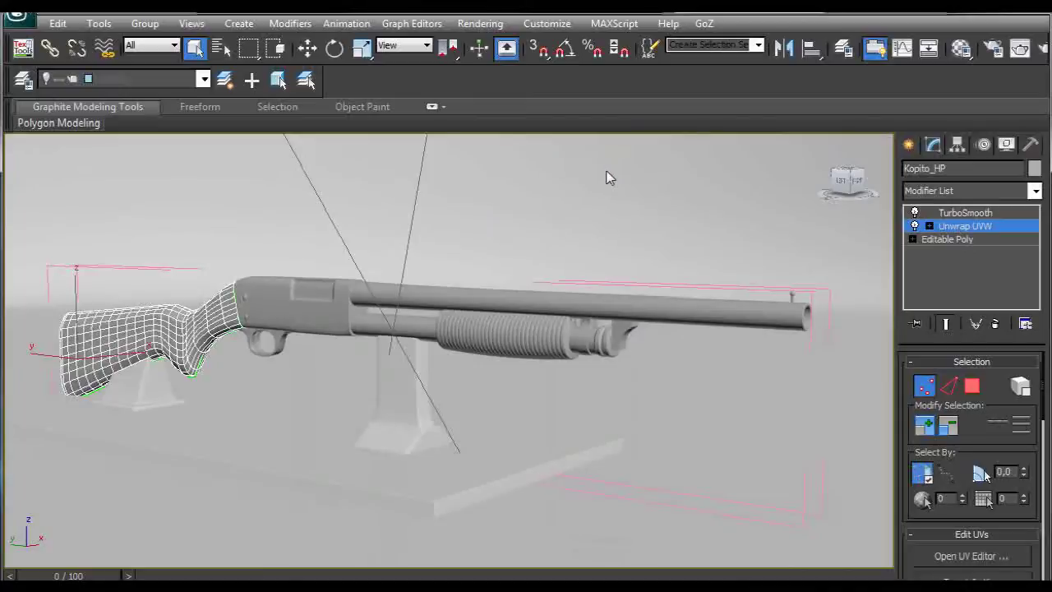
Return to the stock's TurboSmooth modifier and close the high-poly shotgun group.
{"action": "left_click", "coordinate": [953, 215]}
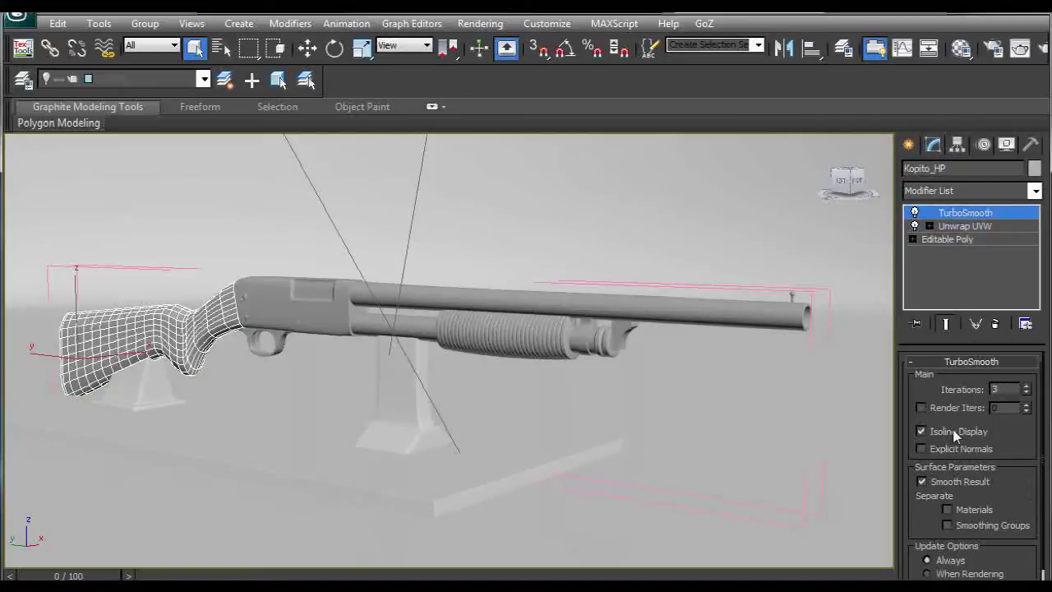
{"action": "left_click", "coordinate": [145, 25]}
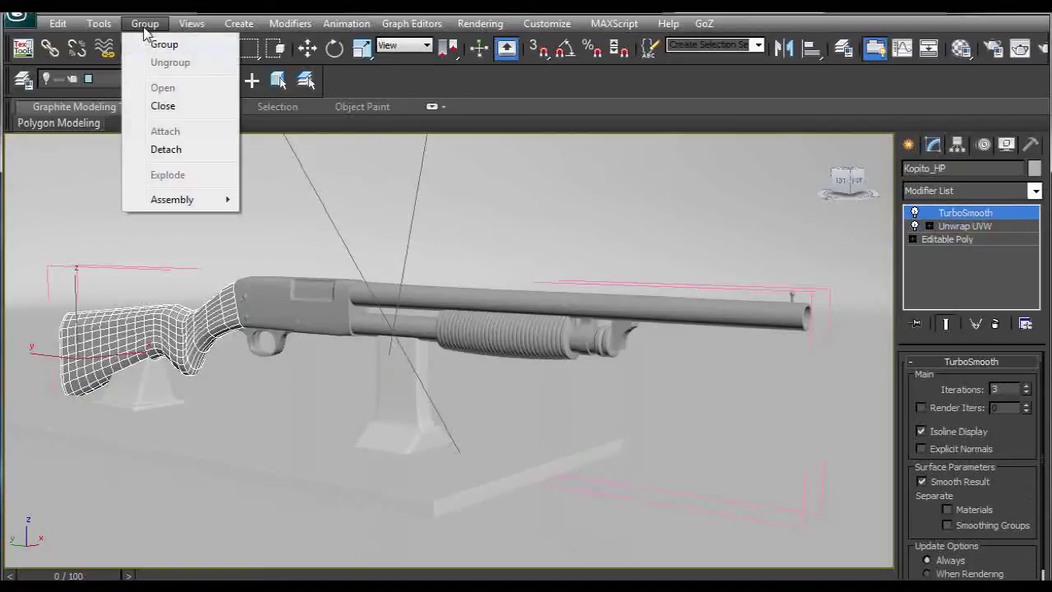
{"action": "left_click", "coordinate": [173, 105]}
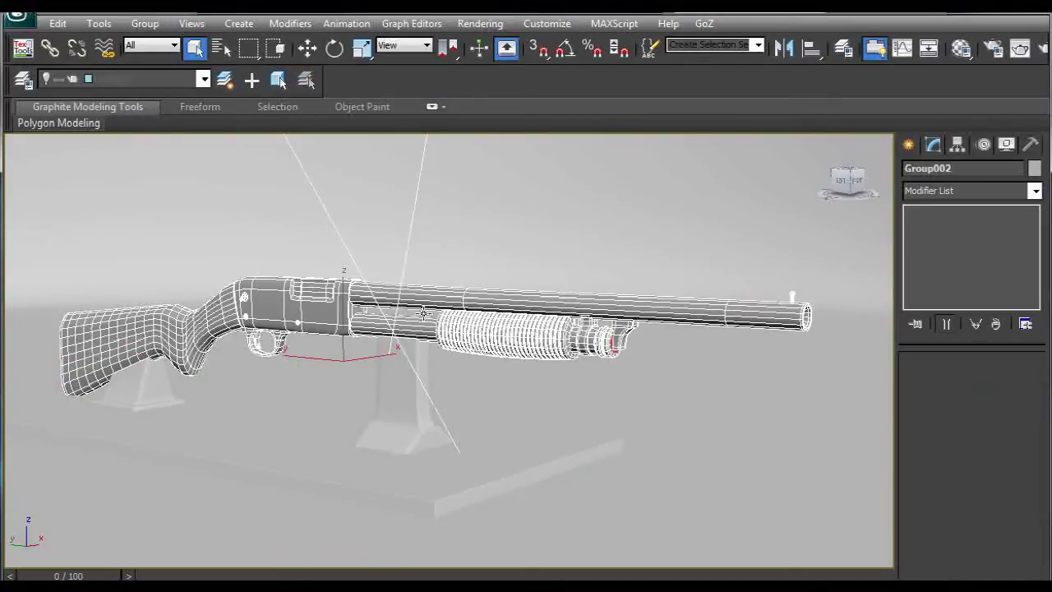
View the Export Selected dialog for the high-poly shotgun with the OBJ format, and cancel the export.
{"action": "left_click", "coordinate": [20, 18]}
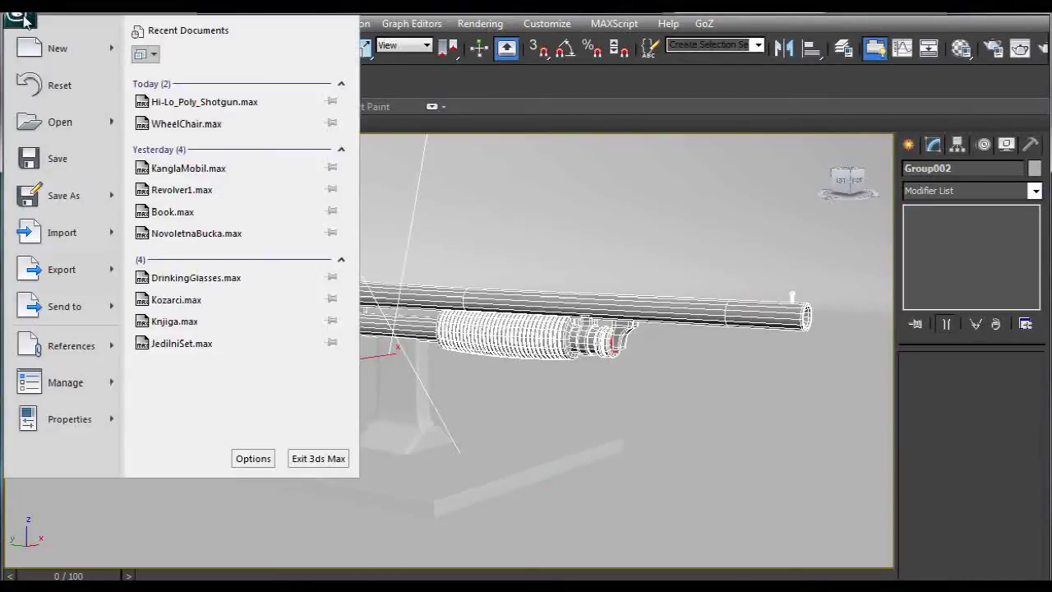
{"action": "mouse_move", "coordinate": [69, 272]}
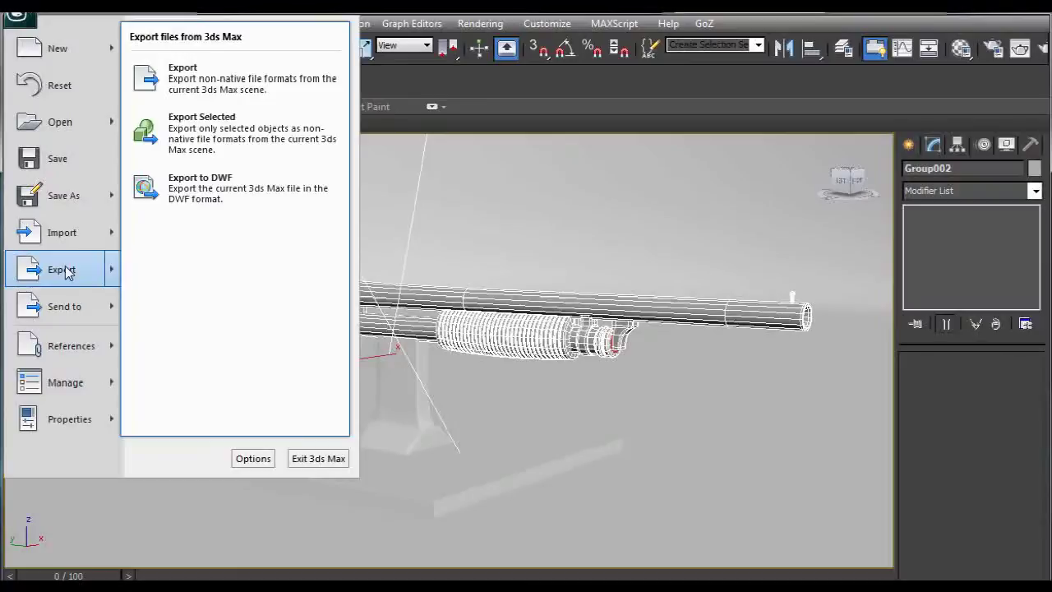
{"action": "left_click", "coordinate": [207, 133]}
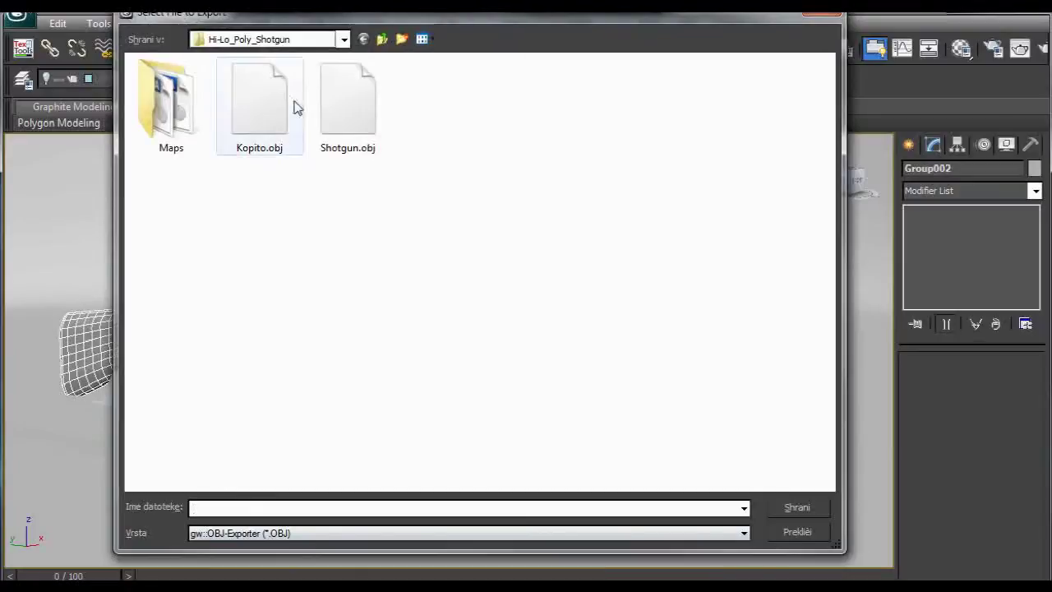
{"action": "left_click", "coordinate": [796, 532]}
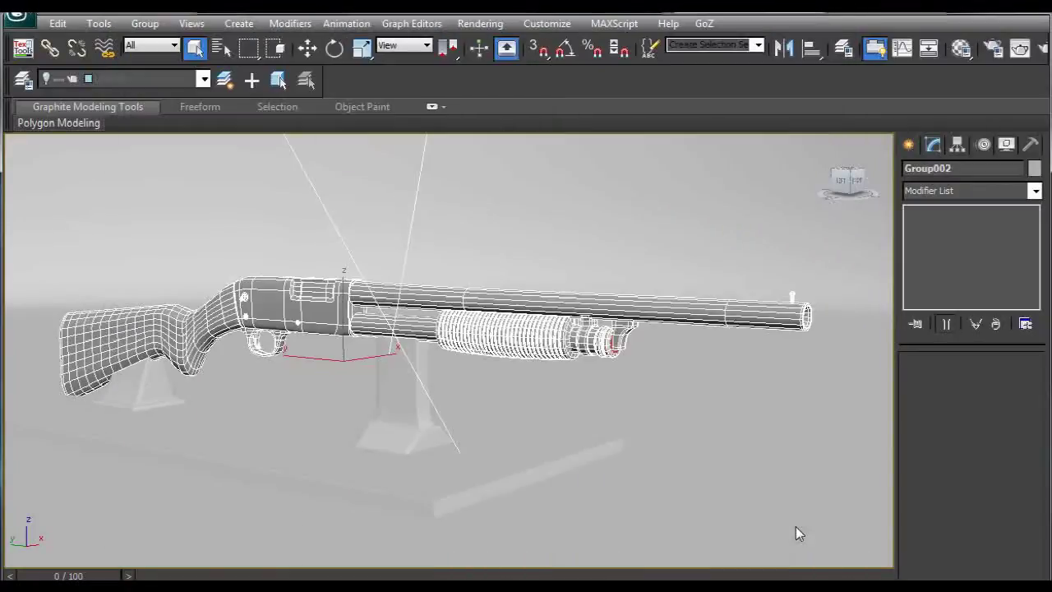
Reselect the shotgun group and view the scene's layer list.
{"action": "left_click", "coordinate": [222, 210]}
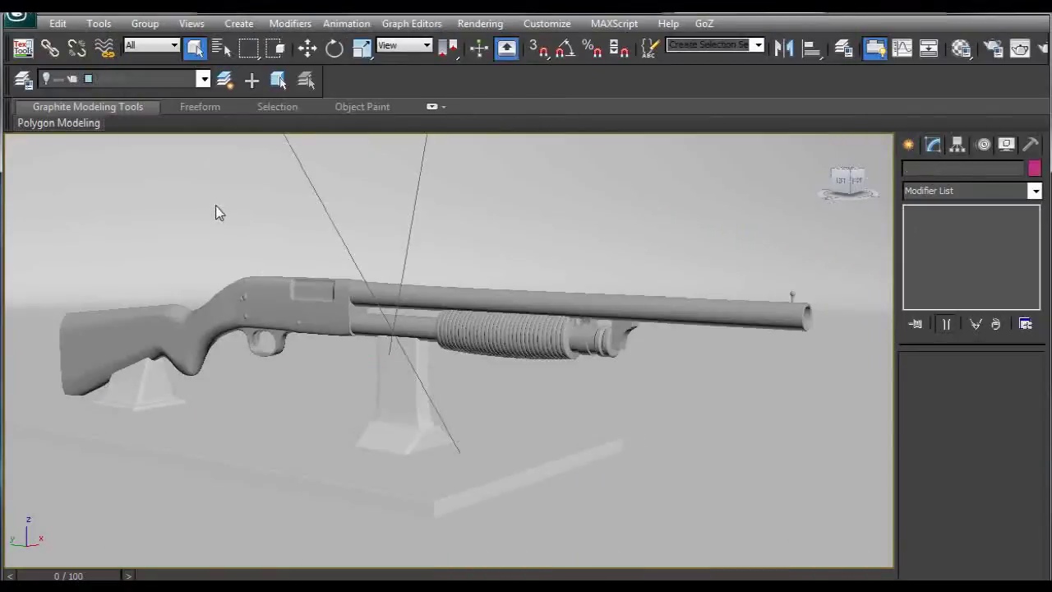
{"action": "left_click", "coordinate": [229, 308]}
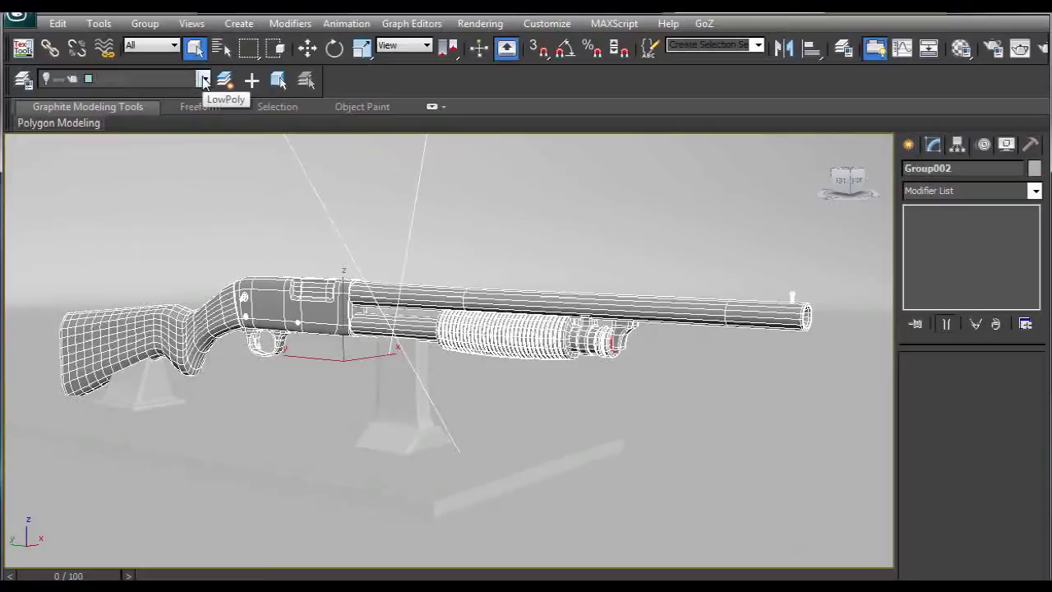
{"action": "left_click", "coordinate": [204, 79]}
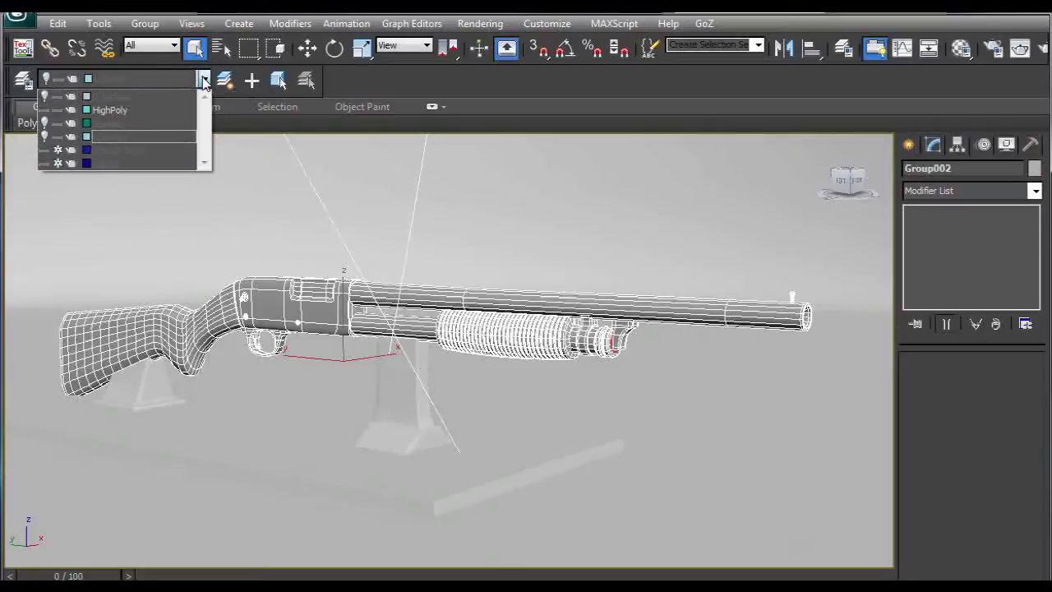
{"action": "left_click", "coordinate": [270, 279]}
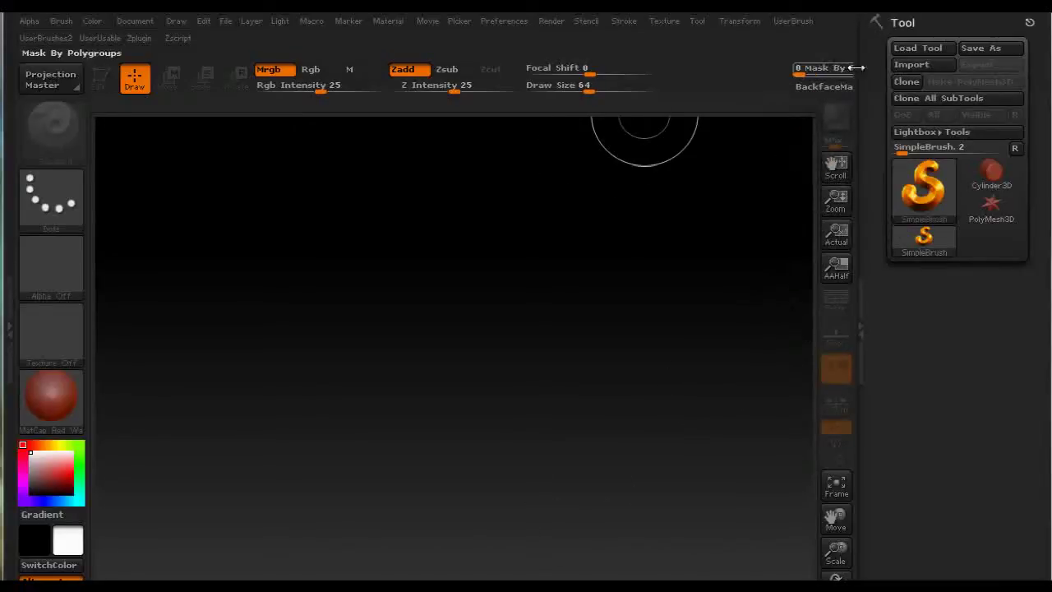
In ZBrush, start importing a 3D file and browse to the D:\3ds max\3dsMax\Moje folder.
{"action": "left_click", "coordinate": [921, 65]}
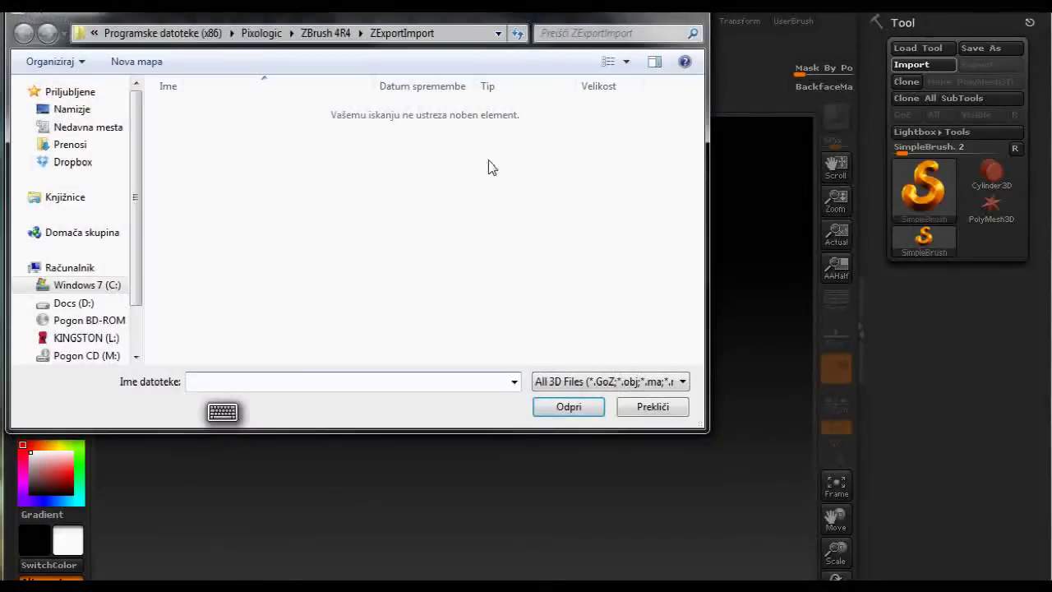
{"action": "left_click", "coordinate": [71, 303]}
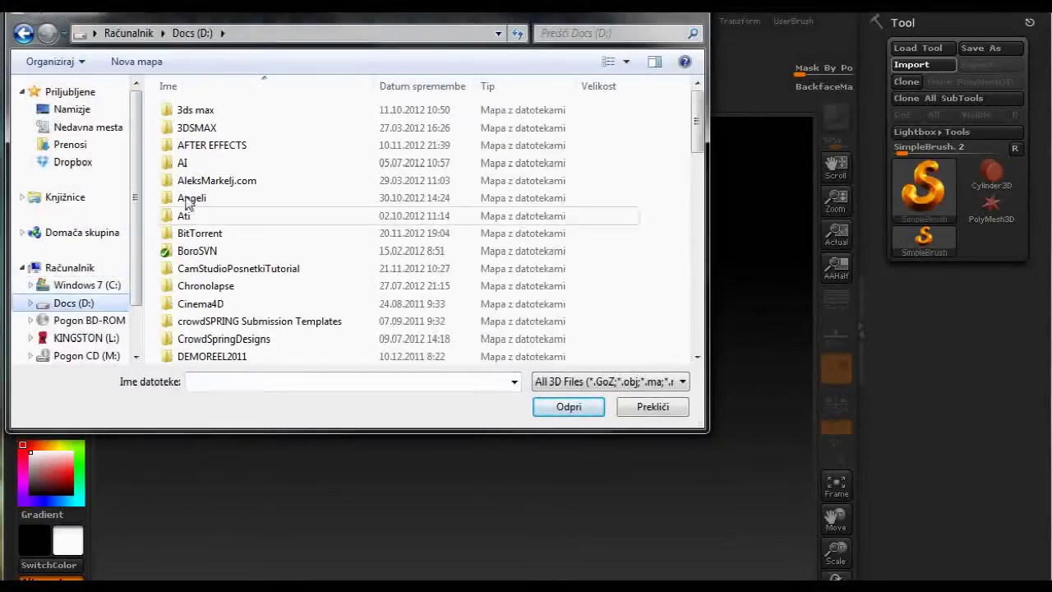
{"action": "left_click", "coordinate": [210, 115]}
{"action": "left_click", "coordinate": [210, 115]}
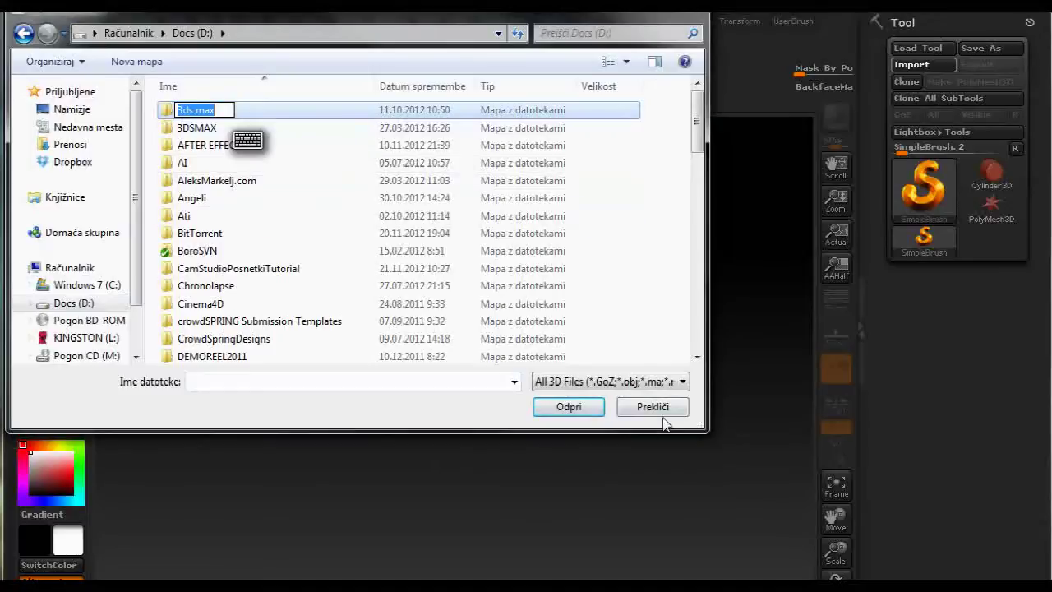
{"action": "left_click", "coordinate": [588, 406]}
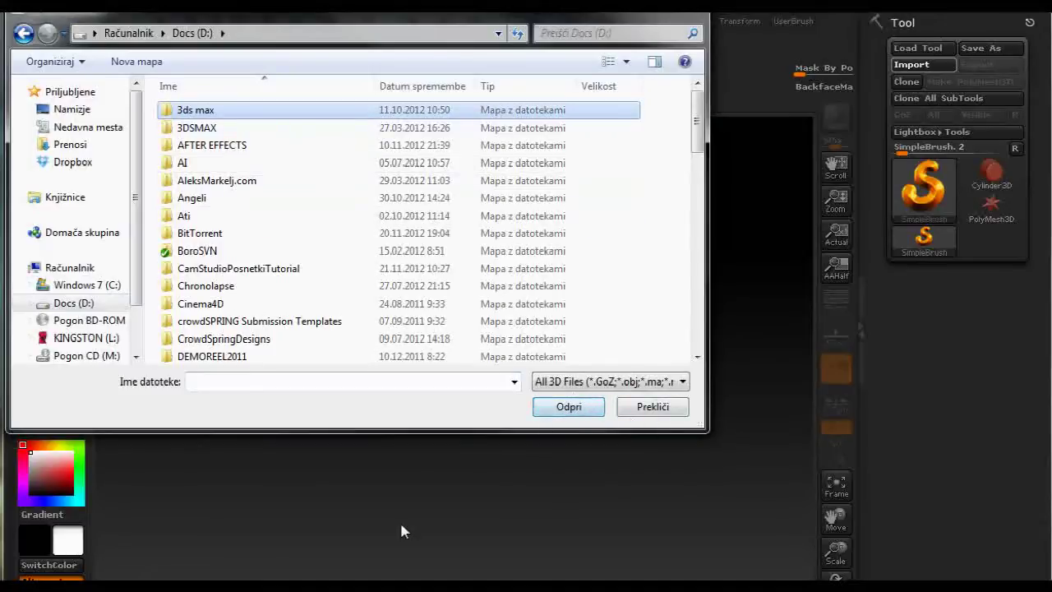
{"action": "left_click", "coordinate": [543, 408]}
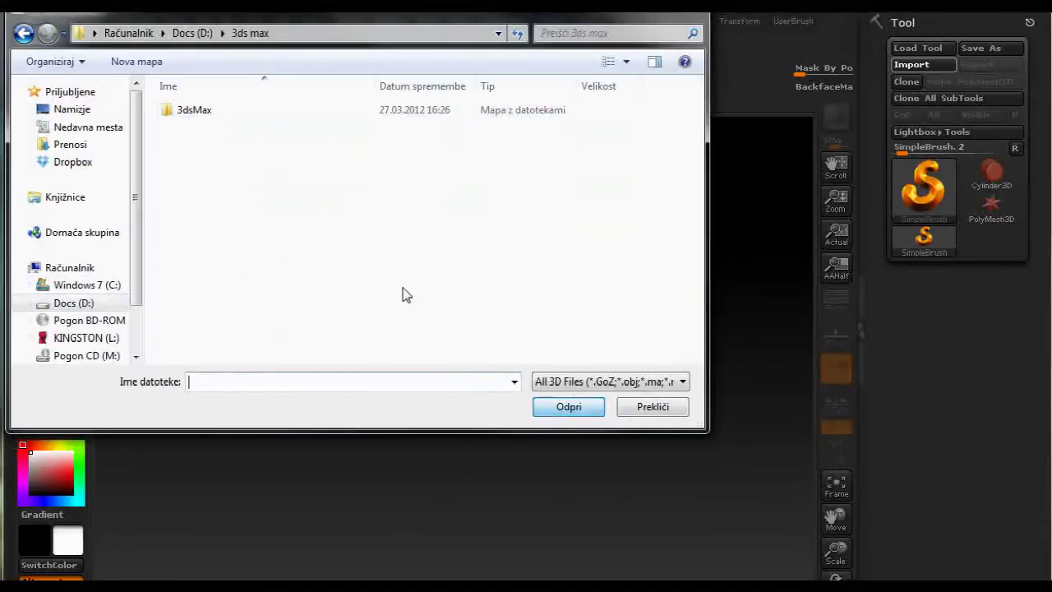
{"action": "double_click", "coordinate": [197, 114]}
{"action": "double_click", "coordinate": [192, 128]}
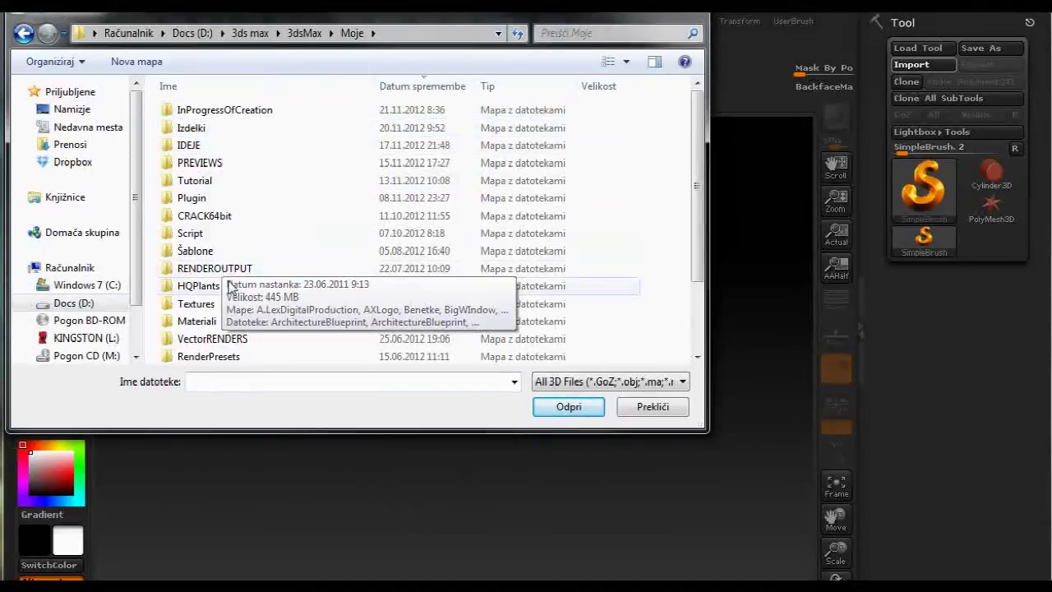
Import Shotgun.obj from the Izdelki\Orozje\Hi-Lo_Poly_Shotgun subfolder.
{"action": "double_click", "coordinate": [191, 128]}
{"action": "left_click", "coordinate": [208, 236]}
{"action": "double_click", "coordinate": [208, 236]}
{"action": "double_click", "coordinate": [235, 134]}
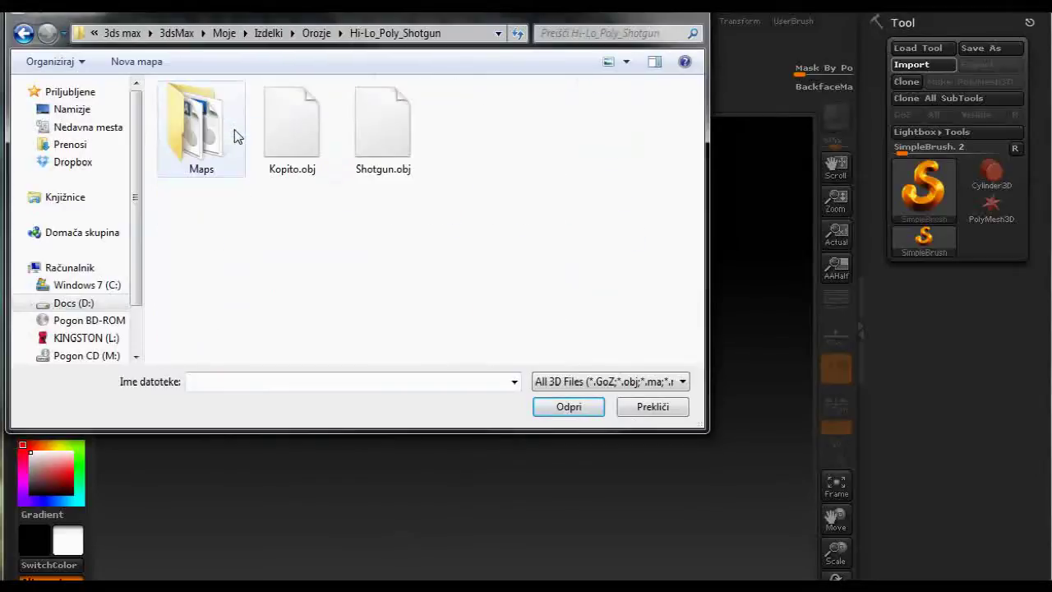
{"action": "left_click", "coordinate": [362, 135]}
{"action": "left_click", "coordinate": [567, 406]}
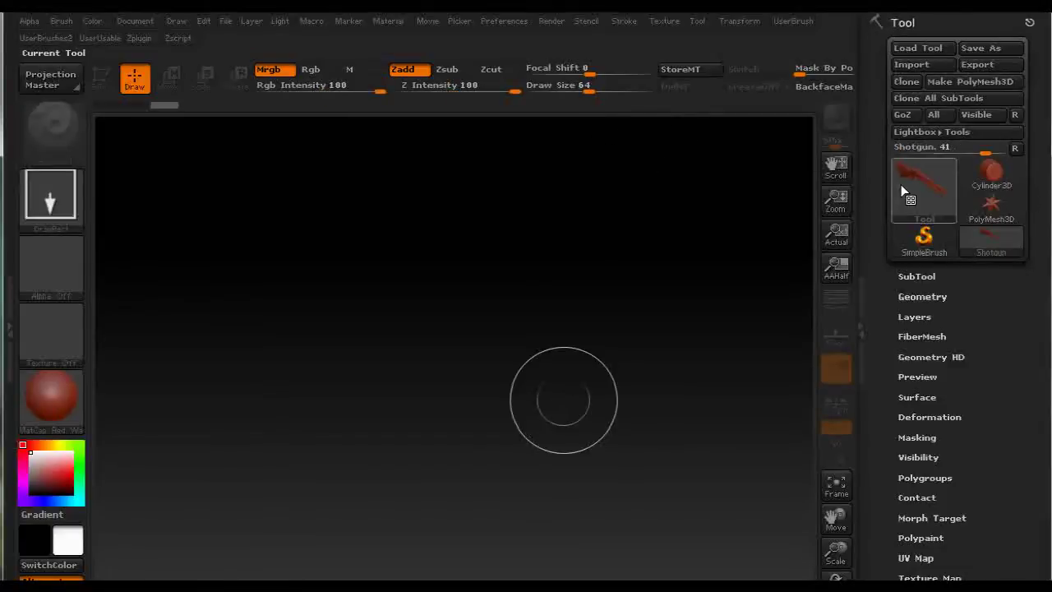
Draw the imported shotgun on the canvas, enter Edit mode and turn the model to a side view.
{"action": "mouse_move", "coordinate": [907, 184]}
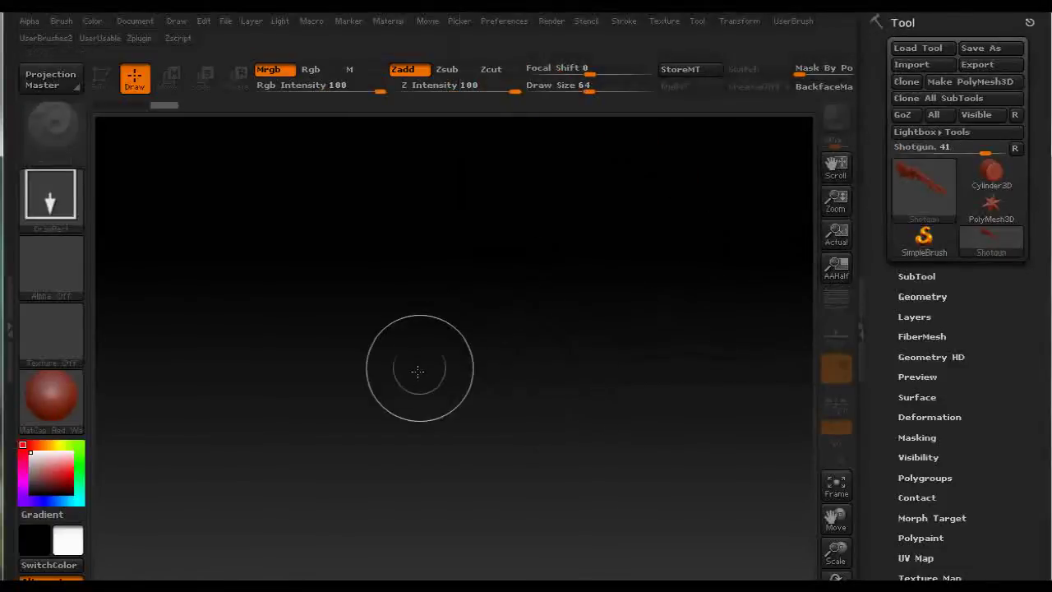
{"action": "mouse_move", "coordinate": [416, 369]}
{"action": "left_mouse_down"}
{"action": "mouse_move", "coordinate": [882, 319]}
{"action": "mouse_move", "coordinate": [963, 294]}
{"action": "left_mouse_up"}
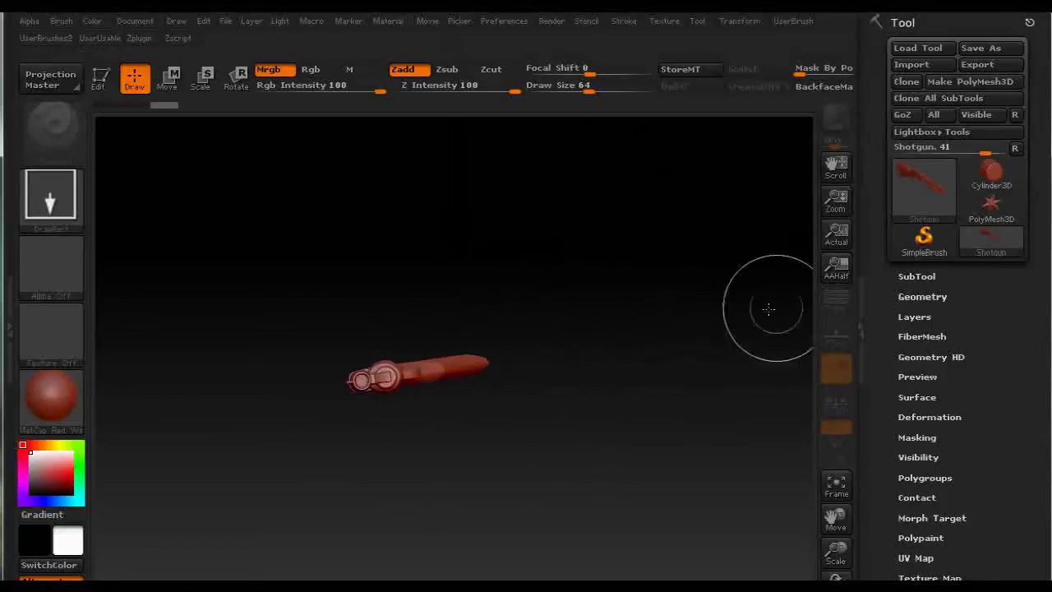
{"action": "key", "text": "t"}
{"action": "left_click_drag", "start_coordinate": [386, 448], "coordinate": [494, 337], "text": "shift"}
{"action": "left_click_drag", "start_coordinate": [463, 398], "coordinate": [676, 334]}
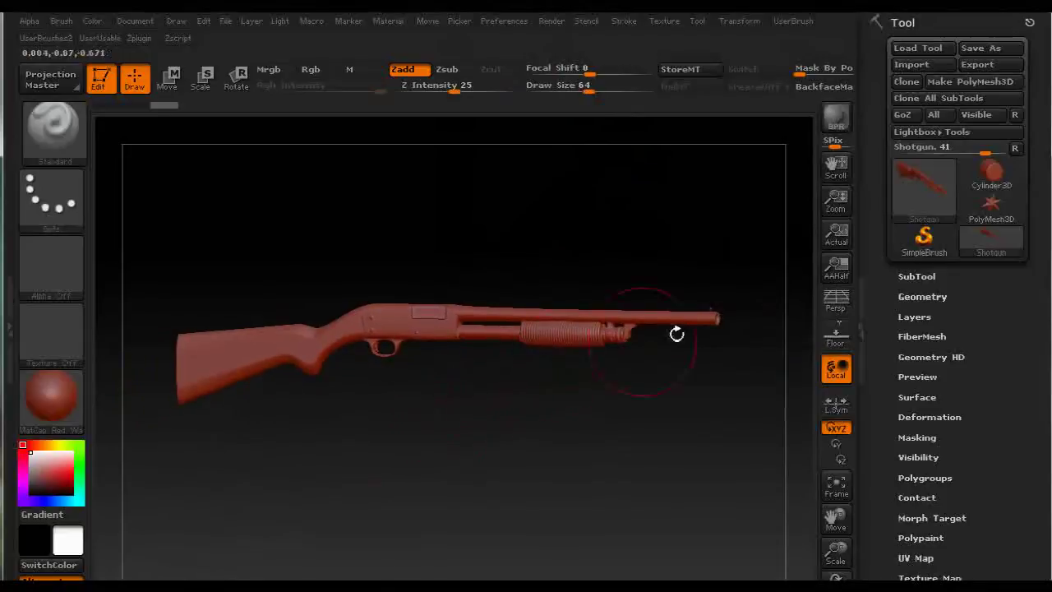
Split the shotgun into separate subtools by its polygroups with Groups Split.
{"action": "left_click", "coordinate": [914, 276]}
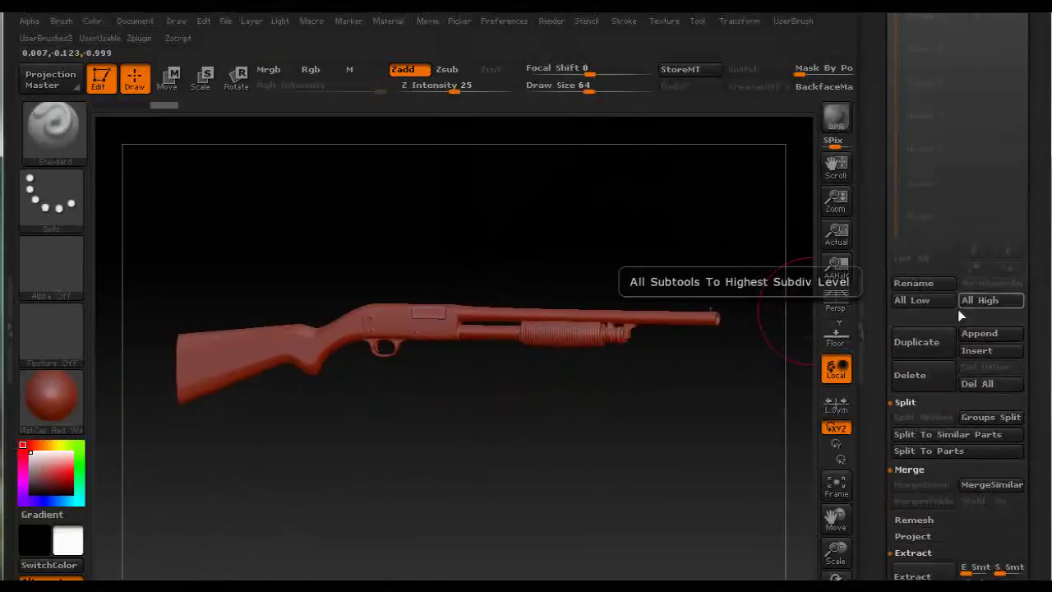
{"action": "left_click", "coordinate": [996, 418]}
{"action": "left_click", "coordinate": [733, 453]}
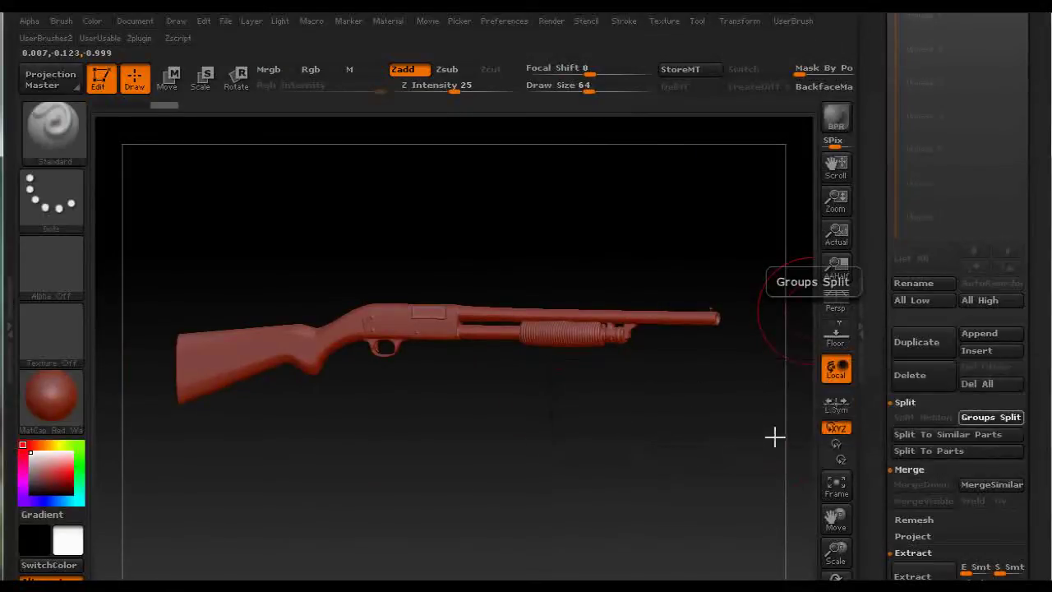
{"action": "left_click_drag", "start_coordinate": [1037, 242], "coordinate": [1010, 359]}
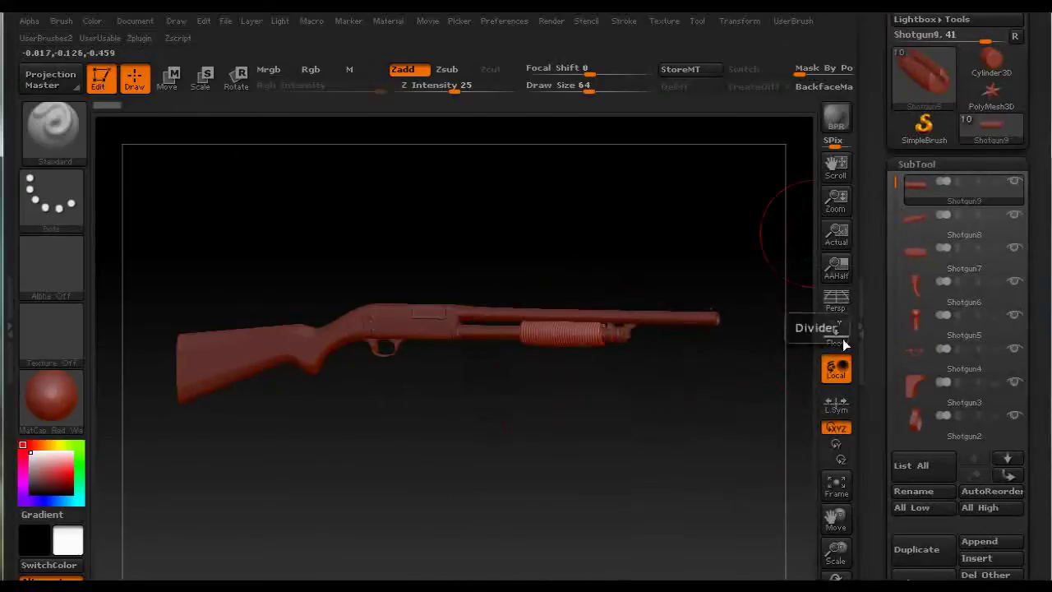
Select the stock subtool and divide its geometry up to subdivision level 3 with Smt smoothing turned off.
{"action": "left_click", "coordinate": [257, 353], "text": "alt"}
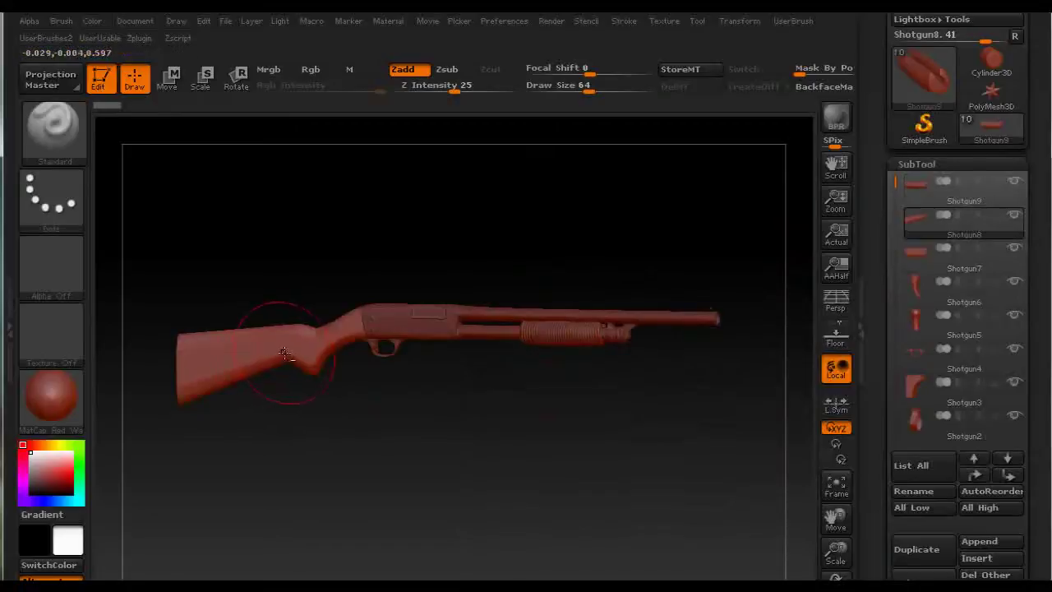
{"action": "left_click_drag", "start_coordinate": [357, 418], "coordinate": [535, 417], "text": "alt"}
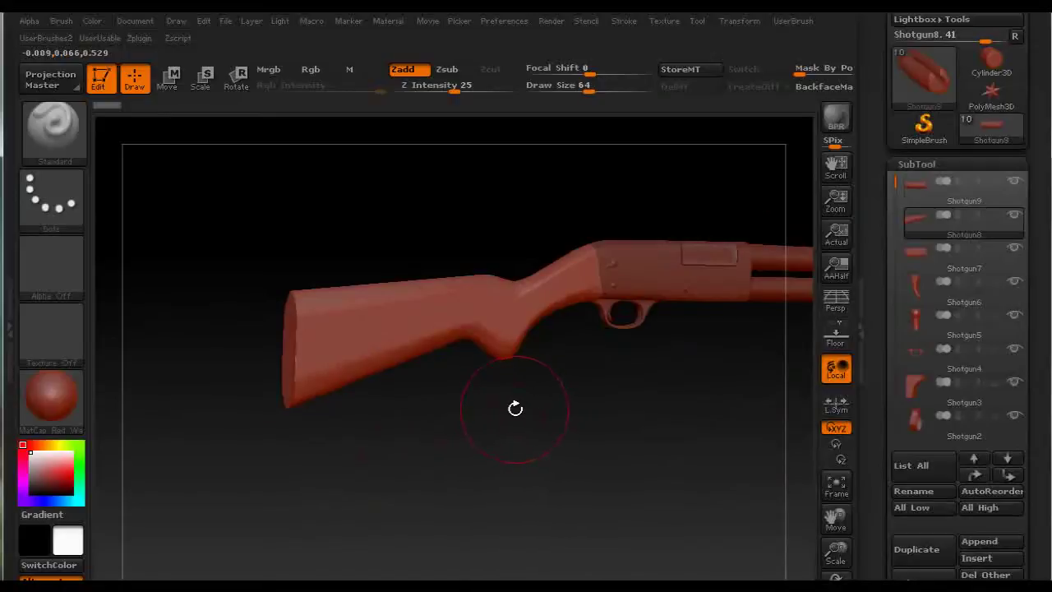
{"action": "left_click_drag", "start_coordinate": [1038, 405], "coordinate": [1040, 400]}
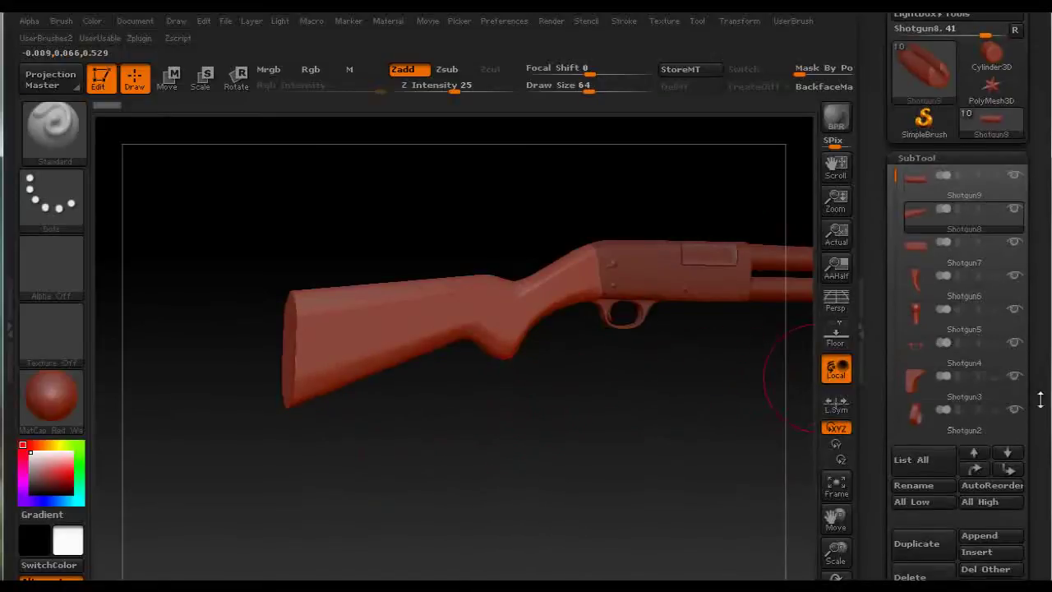
{"action": "scroll", "coordinate": [1040, 399], "scroll_direction": "down", "scroll_amount": 6}
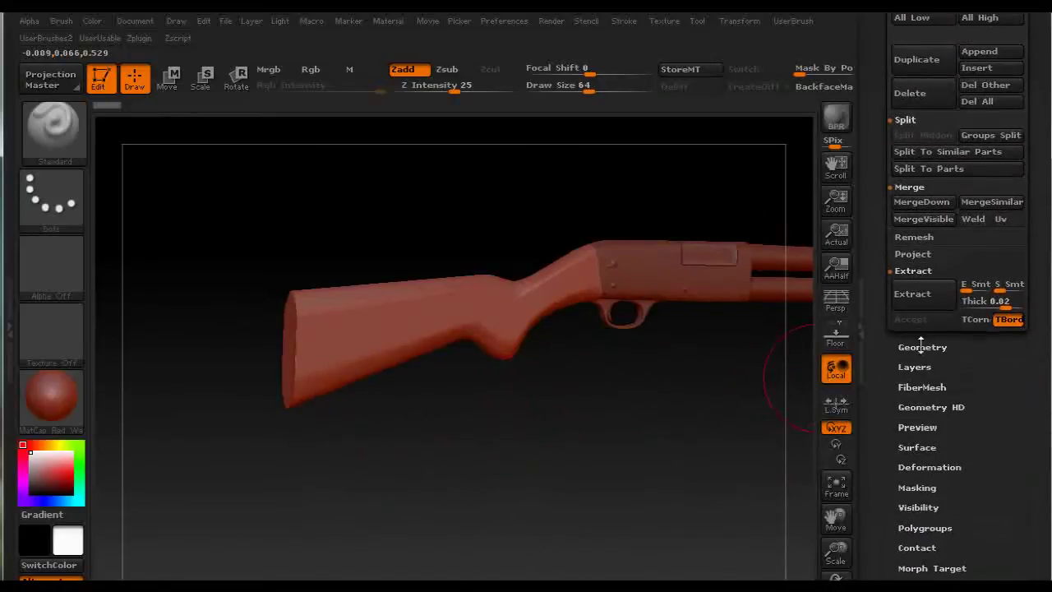
{"action": "left_click", "coordinate": [921, 345]}
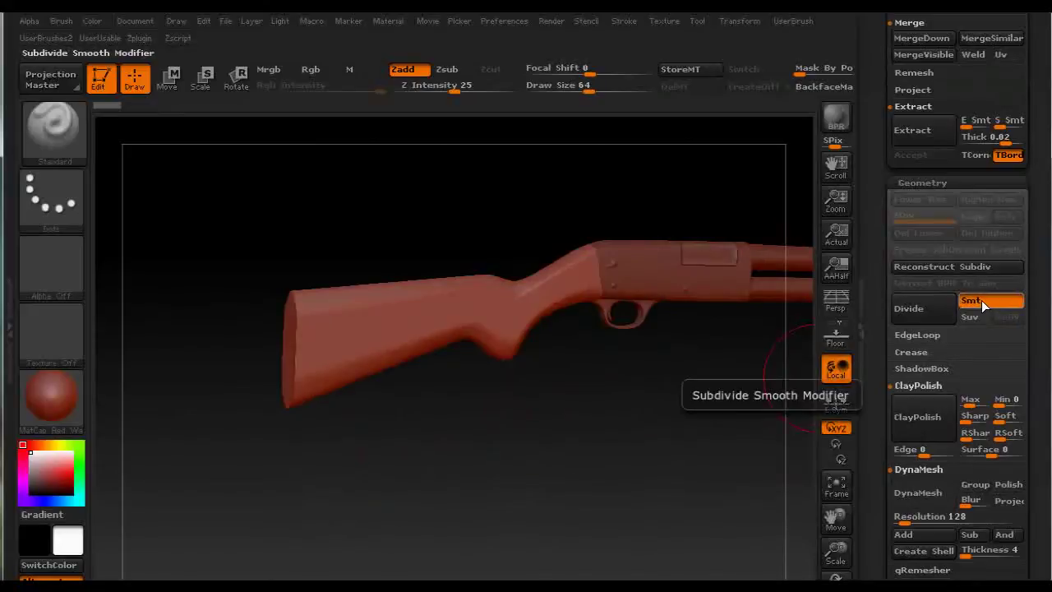
{"action": "left_click", "coordinate": [983, 301]}
{"action": "left_click", "coordinate": [928, 306]}
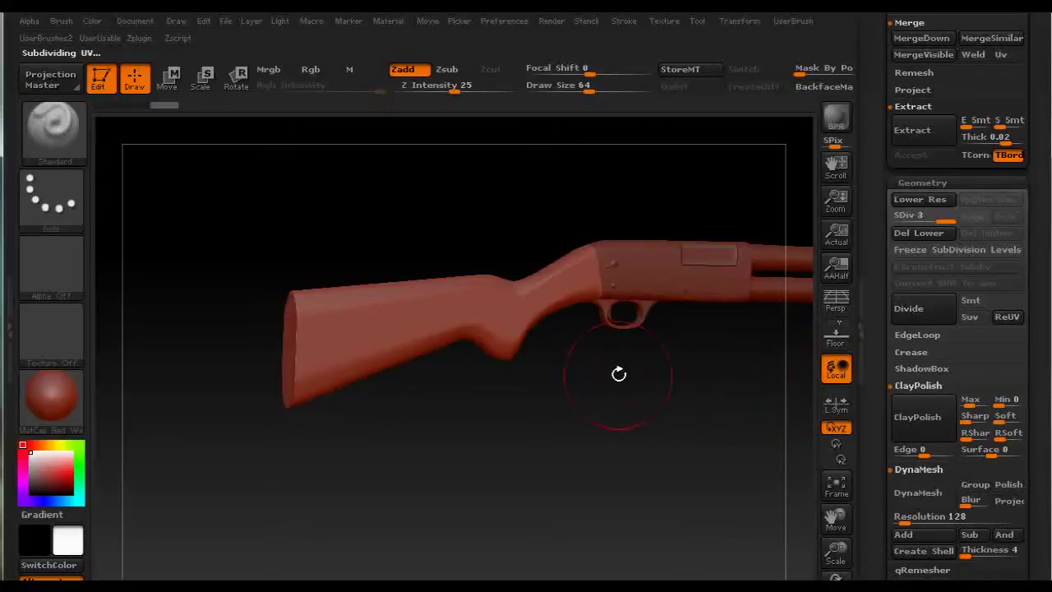
Store a morph target for the subdivided stock.
{"action": "left_click_drag", "start_coordinate": [1033, 373], "coordinate": [1048, 241]}
{"action": "left_click", "coordinate": [928, 485]}
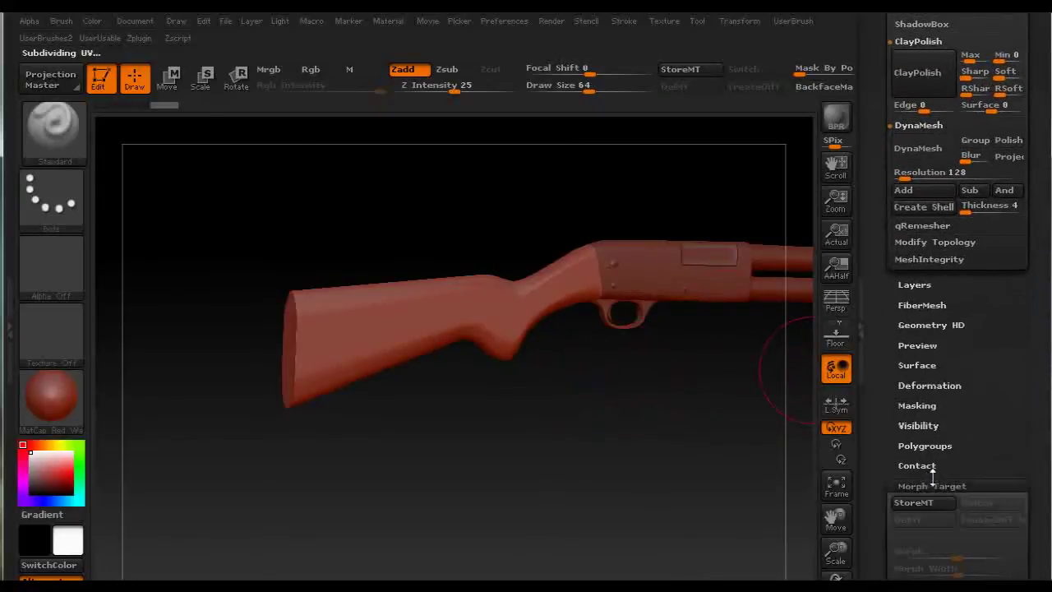
{"action": "left_click", "coordinate": [921, 502]}
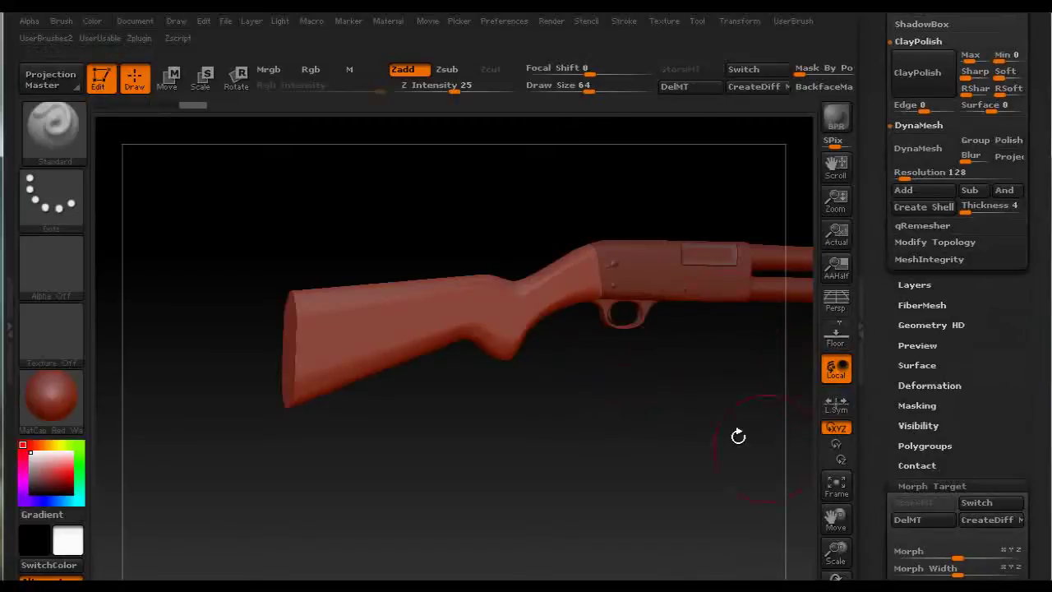
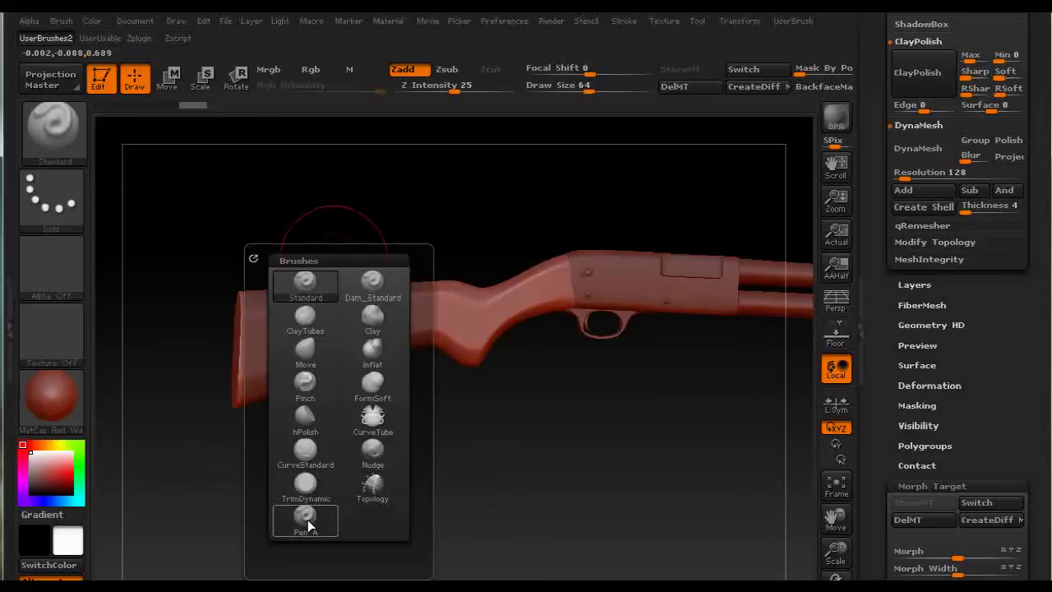
Choose the Pen A brush, turn off Rgb, enable Zsub and set the Z Intensity to 7.
{"action": "left_click", "coordinate": [305, 516]}
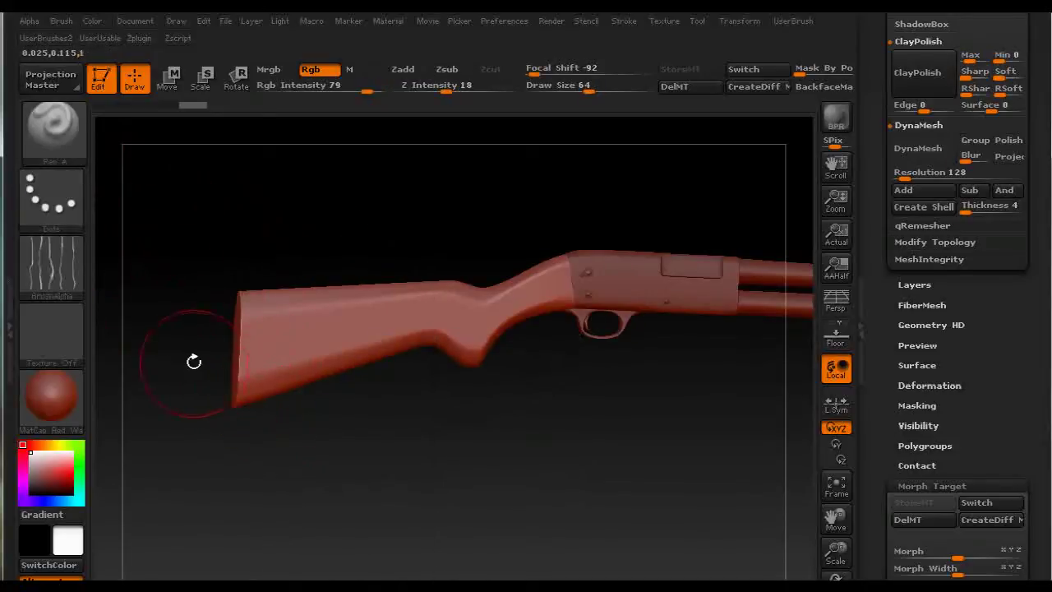
{"action": "left_click", "coordinate": [316, 72]}
{"action": "left_click", "coordinate": [449, 73]}
{"action": "left_click_drag", "start_coordinate": [443, 88], "coordinate": [424, 88]}
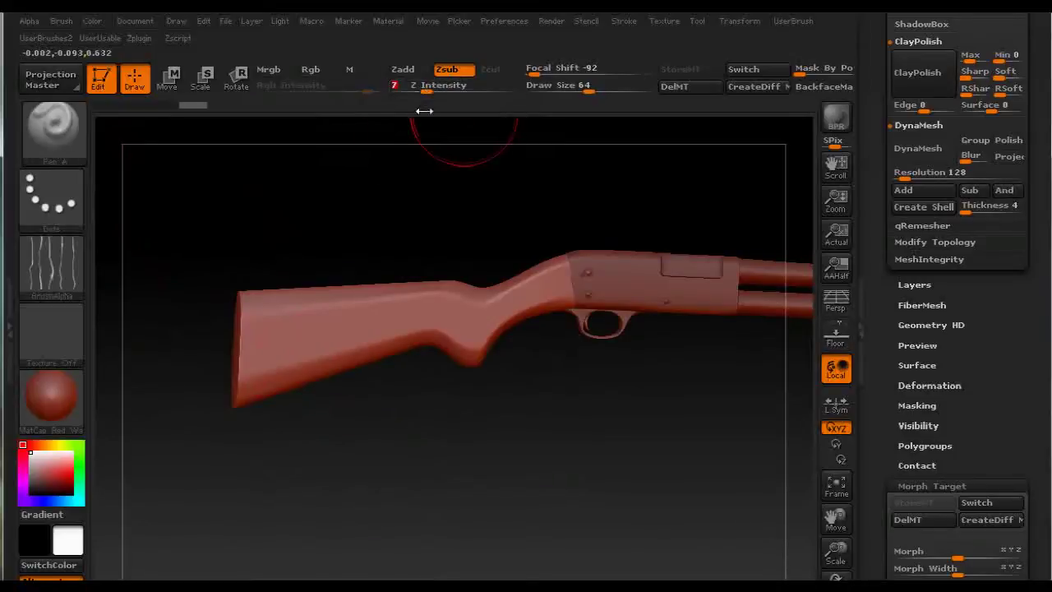
Sculpt wood grain along the whole side of the stock with lengthwise strokes, from the butt to the receiver.
{"action": "mouse_move", "coordinate": [548, 418]}
{"action": "left_mouse_down"}
{"action": "mouse_move", "coordinate": [565, 438]}
{"action": "mouse_move", "coordinate": [504, 444]}
{"action": "mouse_move", "coordinate": [404, 429]}
{"action": "mouse_move", "coordinate": [469, 448]}
{"action": "mouse_move", "coordinate": [606, 251]}
{"action": "left_mouse_up"}
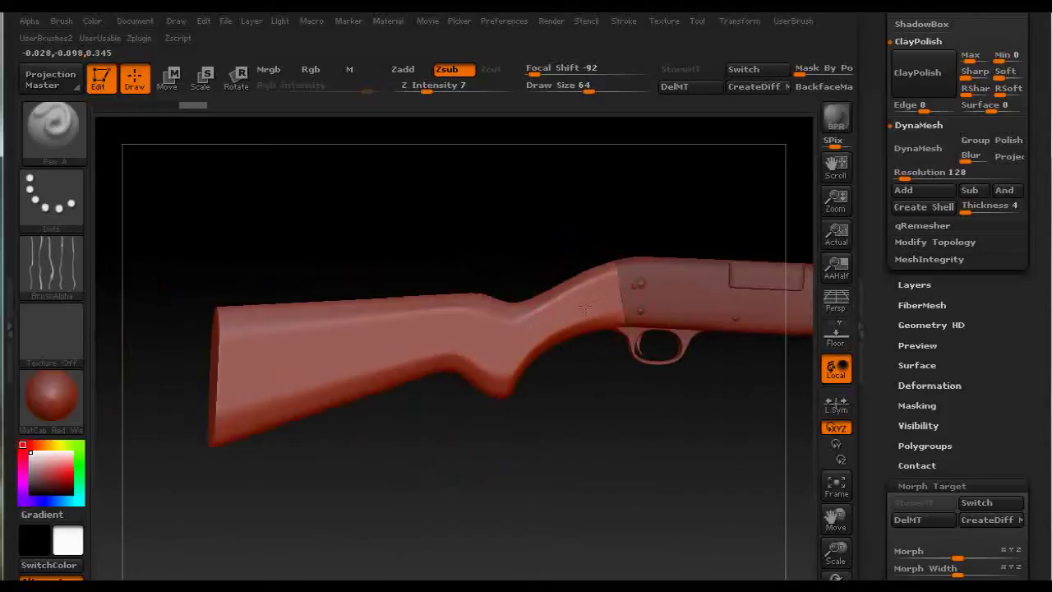
{"action": "mouse_move", "coordinate": [296, 367]}
{"action": "left_mouse_down"}
{"action": "mouse_move", "coordinate": [389, 354]}
{"action": "mouse_move", "coordinate": [350, 373]}
{"action": "mouse_move", "coordinate": [319, 363]}
{"action": "mouse_move", "coordinate": [423, 345]}
{"action": "mouse_move", "coordinate": [295, 342]}
{"action": "mouse_move", "coordinate": [432, 322]}
{"action": "mouse_move", "coordinate": [304, 330]}
{"action": "mouse_move", "coordinate": [431, 302]}
{"action": "mouse_move", "coordinate": [259, 312]}
{"action": "mouse_move", "coordinate": [467, 315]}
{"action": "mouse_move", "coordinate": [434, 313]}
{"action": "mouse_move", "coordinate": [538, 300]}
{"action": "mouse_move", "coordinate": [609, 272]}
{"action": "mouse_move", "coordinate": [542, 301]}
{"action": "left_mouse_up"}
{"action": "left_click_drag", "start_coordinate": [487, 335], "coordinate": [518, 323]}
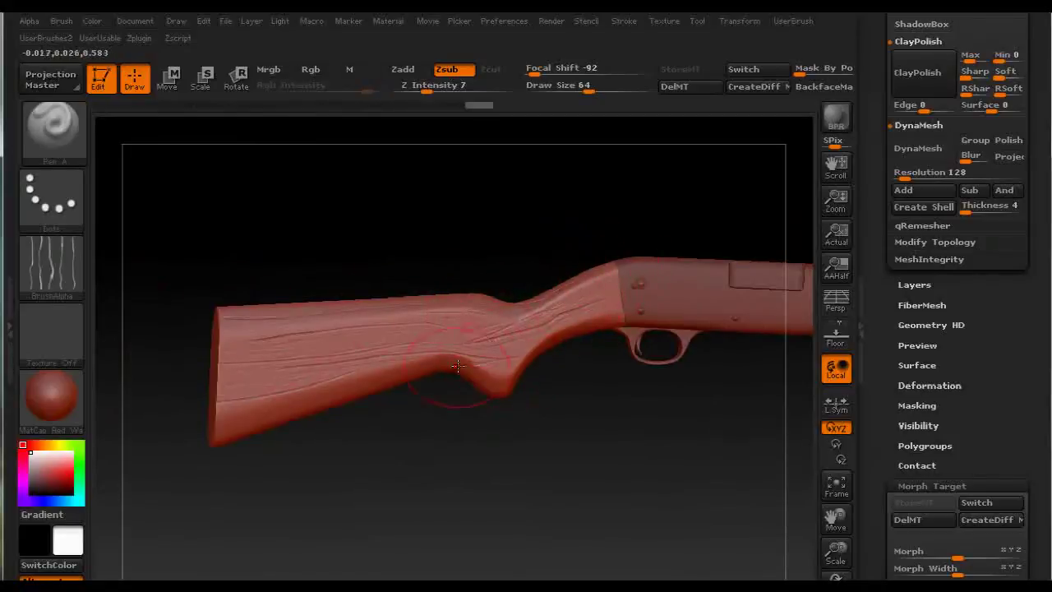
{"action": "left_click_drag", "start_coordinate": [440, 341], "coordinate": [520, 362]}
{"action": "left_click_drag", "start_coordinate": [622, 323], "coordinate": [526, 281]}
{"action": "left_click_drag", "start_coordinate": [444, 332], "coordinate": [296, 341]}
{"action": "mouse_move", "coordinate": [592, 247]}
{"action": "left_mouse_down"}
{"action": "mouse_move", "coordinate": [575, 226]}
{"action": "mouse_move", "coordinate": [615, 317]}
{"action": "mouse_move", "coordinate": [604, 257]}
{"action": "left_mouse_up"}
{"action": "left_click_drag", "start_coordinate": [529, 319], "coordinate": [353, 305]}
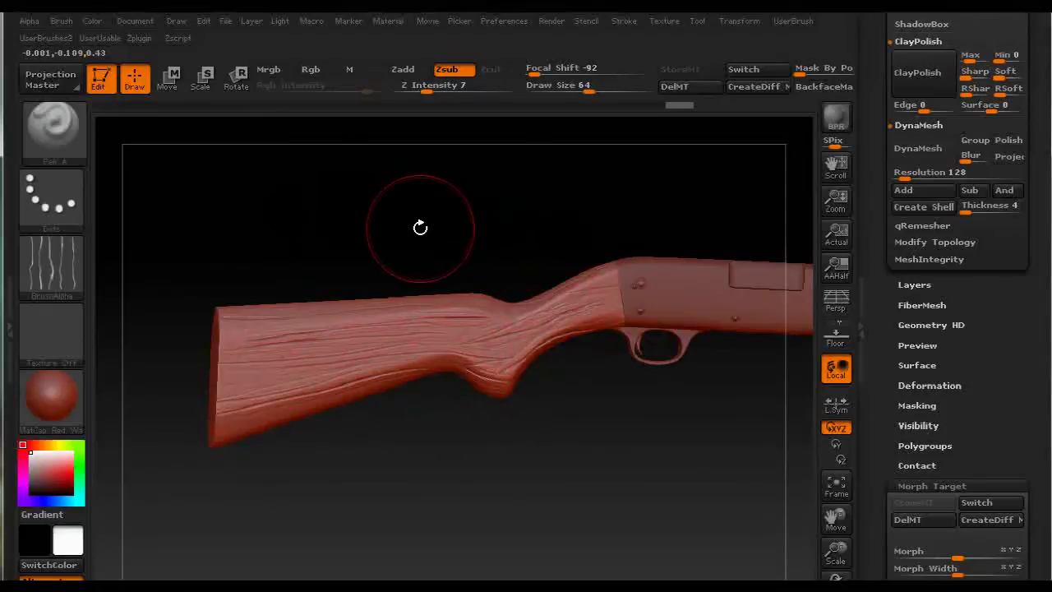
Switch to the Morph brush and soften the wood grain around the stock's grip by blending toward the stored morph target.
{"action": "key", "text": "b"}
{"action": "key", "text": "m"}
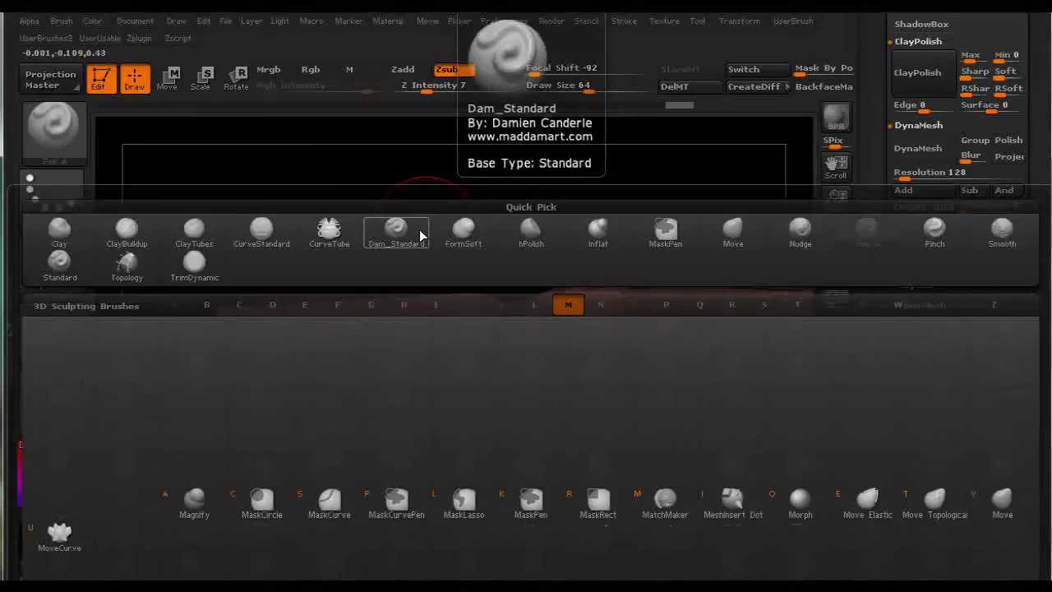
{"action": "key", "text": "v"}
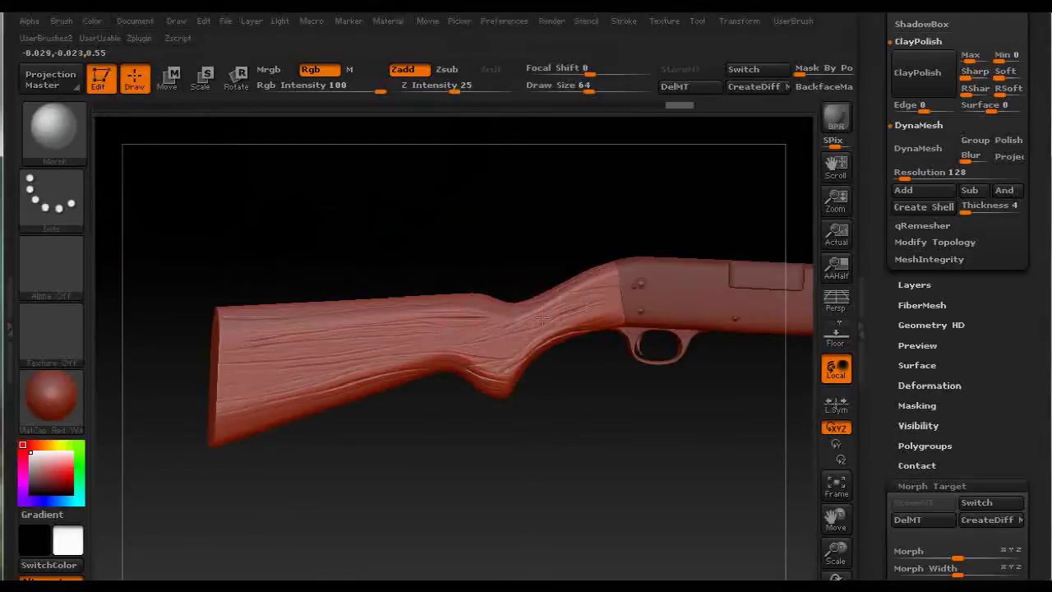
{"action": "left_click_drag", "start_coordinate": [472, 375], "coordinate": [460, 358]}
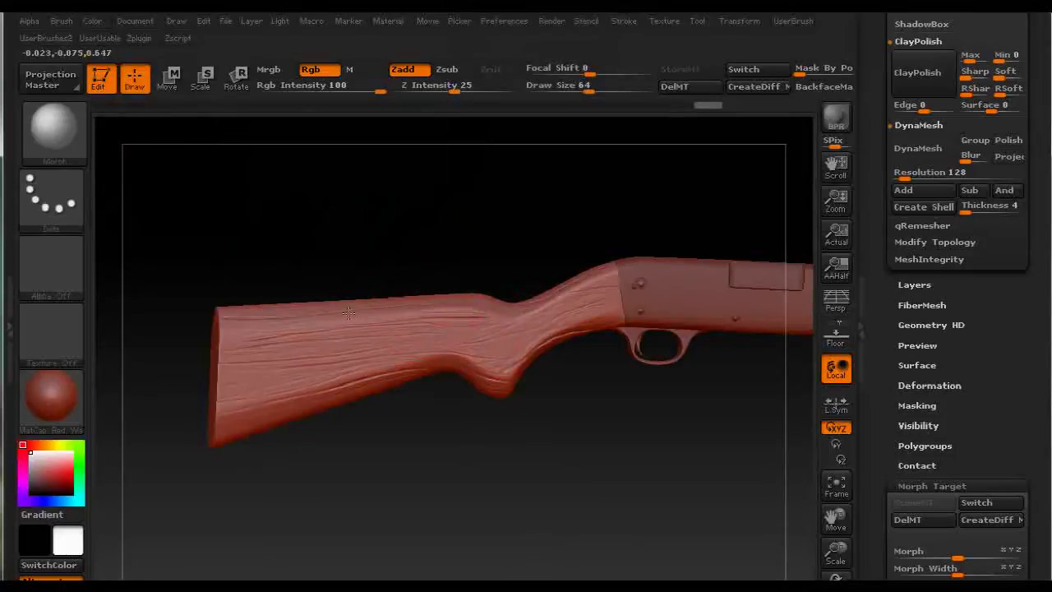
Undo the Morph stroke across the butt and soften more wood grain along the stock's grip, wrist and side with the Morph brush.
{"action": "left_click_drag", "start_coordinate": [284, 317], "coordinate": [296, 416]}
{"action": "key", "text": "ctrl+z"}
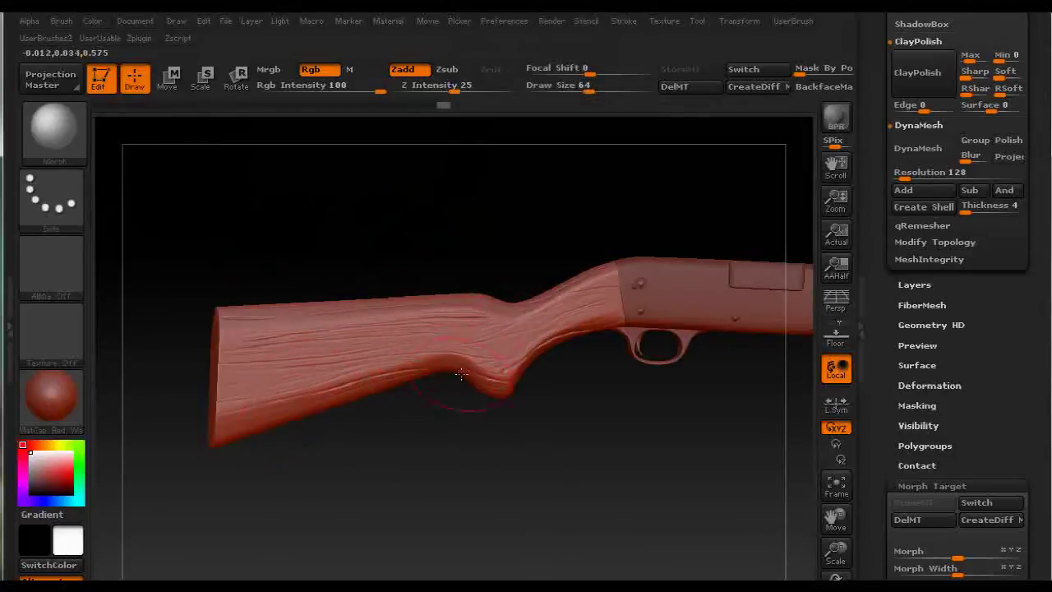
{"action": "left_click_drag", "start_coordinate": [493, 379], "coordinate": [546, 349]}
{"action": "left_click_drag", "start_coordinate": [558, 296], "coordinate": [456, 326]}
{"action": "mouse_move", "coordinate": [260, 332]}
{"action": "left_mouse_down"}
{"action": "mouse_move", "coordinate": [246, 337]}
{"action": "mouse_move", "coordinate": [505, 414]}
{"action": "left_mouse_up"}
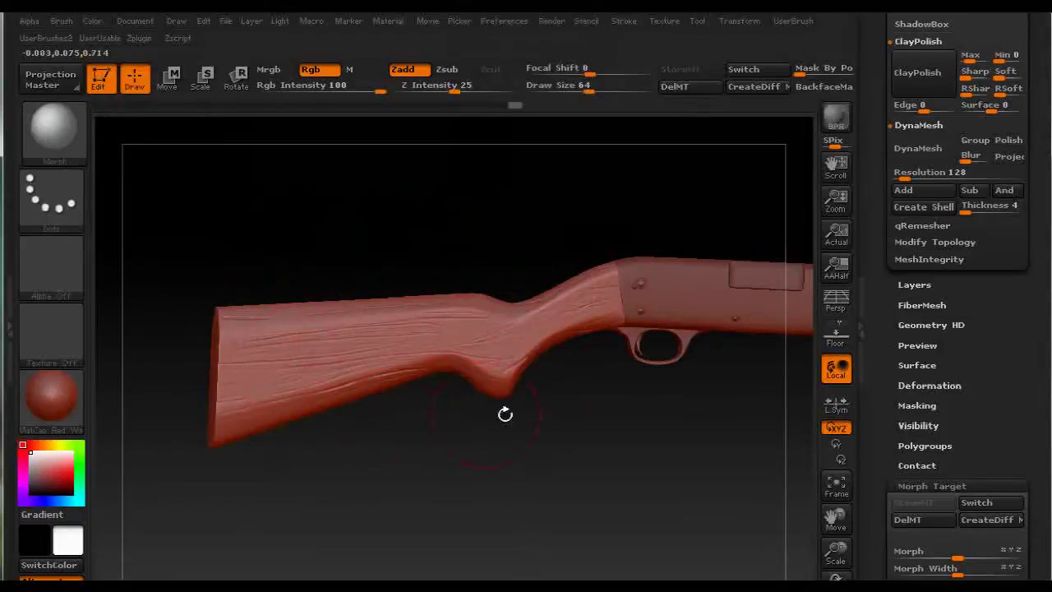
{"action": "left_click_drag", "start_coordinate": [529, 460], "coordinate": [611, 389]}
Lower the stock to subdivision level 1.
{"action": "scroll", "coordinate": [1023, 321], "scroll_direction": "down", "scroll_amount": 3}
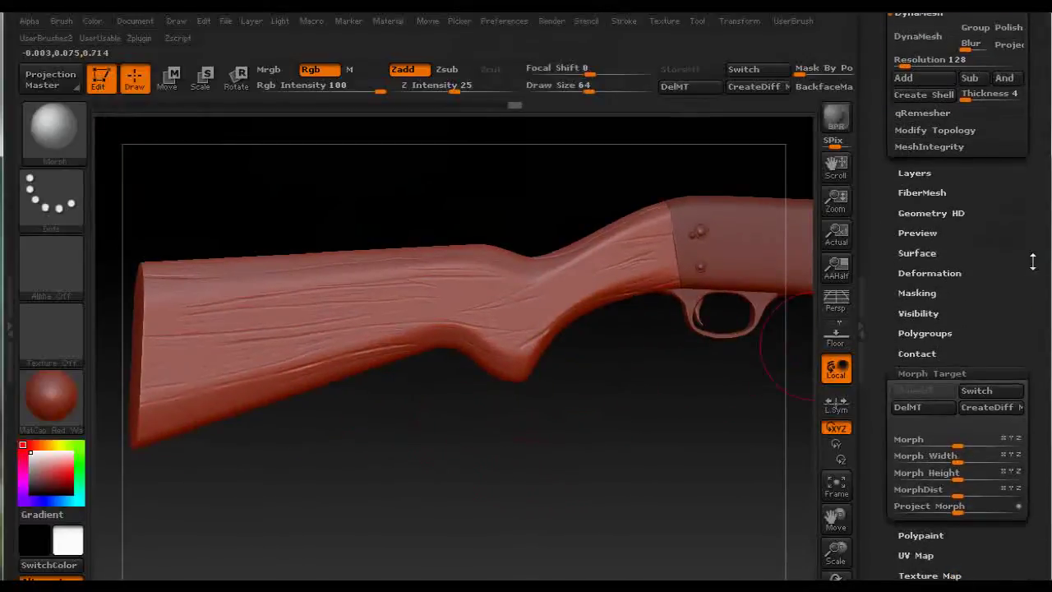
{"action": "scroll", "coordinate": [1028, 259], "scroll_direction": "down", "scroll_amount": 3}
{"action": "scroll", "coordinate": [981, 372], "scroll_direction": "up", "scroll_amount": 6}
{"action": "scroll", "coordinate": [981, 372], "scroll_direction": "up", "scroll_amount": 10}
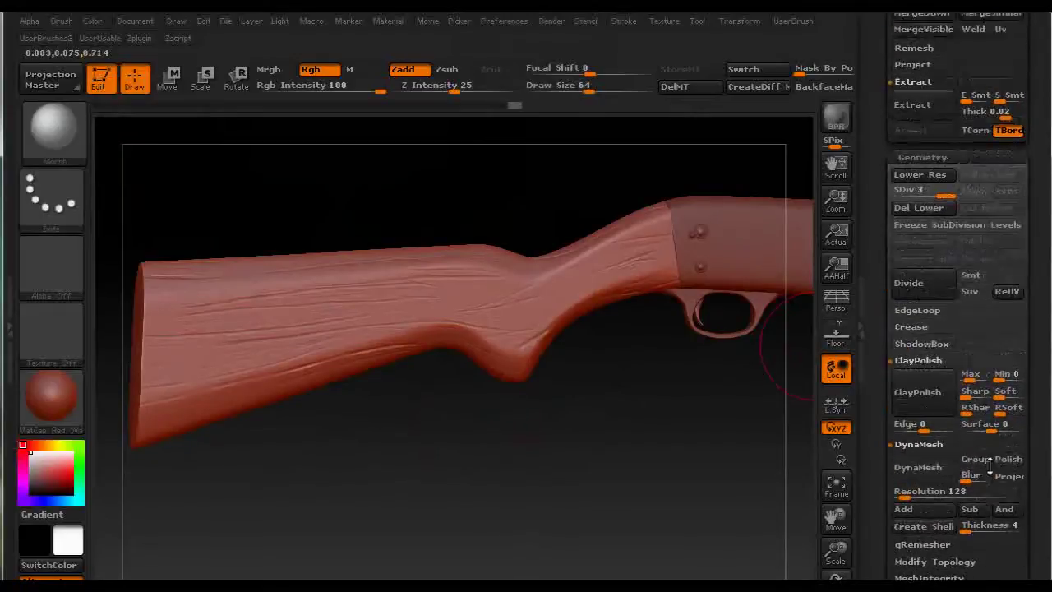
{"action": "left_click_drag", "start_coordinate": [929, 276], "coordinate": [908, 281]}
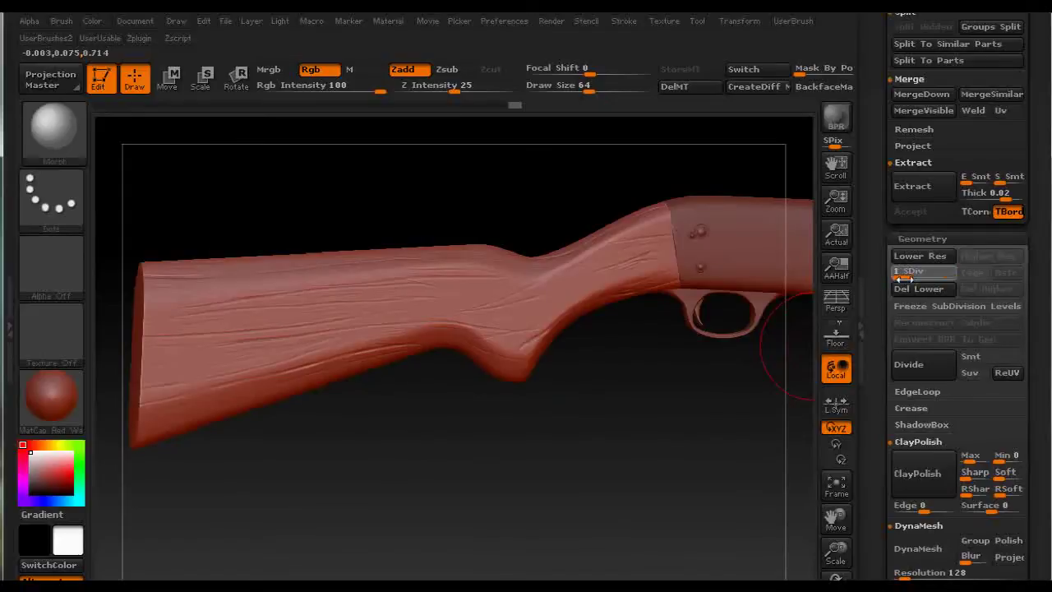
Create a tangent normal map for the stock with Adaptive, SmoothUV and SNormals enabled.
{"action": "scroll", "coordinate": [1035, 347], "scroll_direction": "down", "scroll_amount": 15}
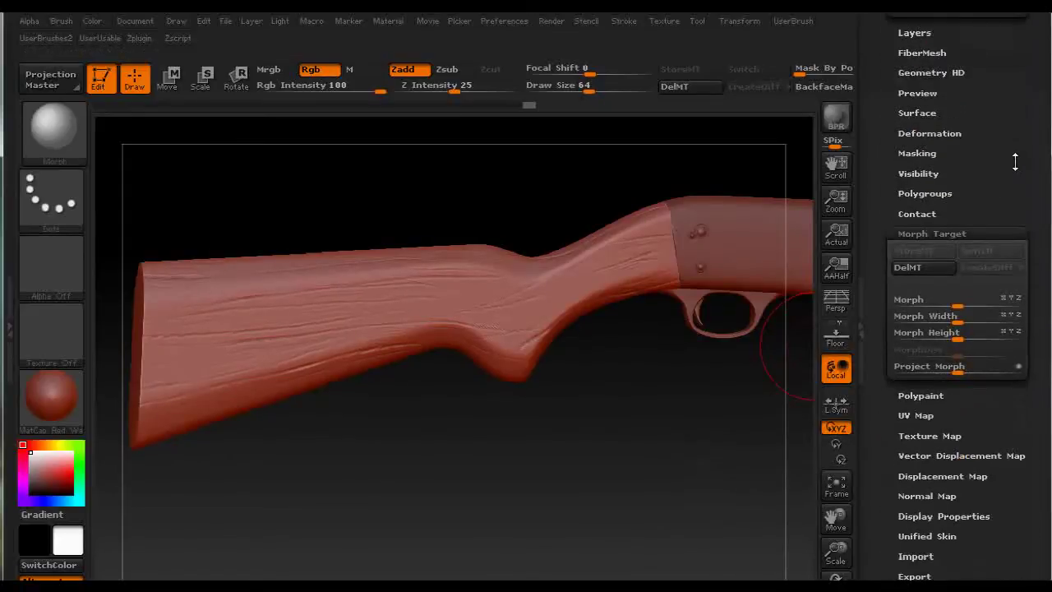
{"action": "left_click_drag", "start_coordinate": [1015, 162], "coordinate": [990, 174]}
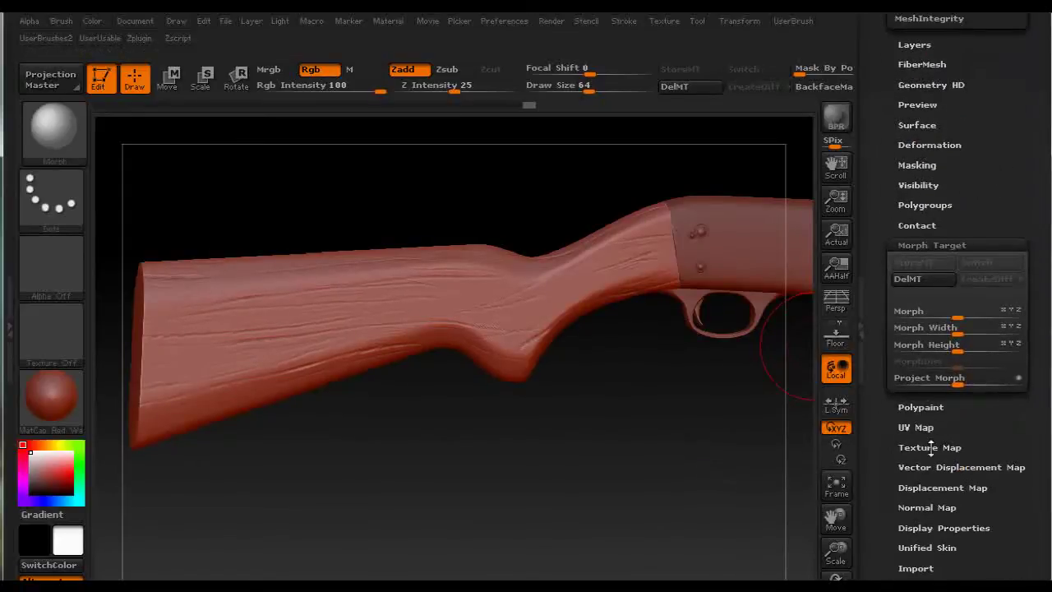
{"action": "left_click", "coordinate": [931, 507]}
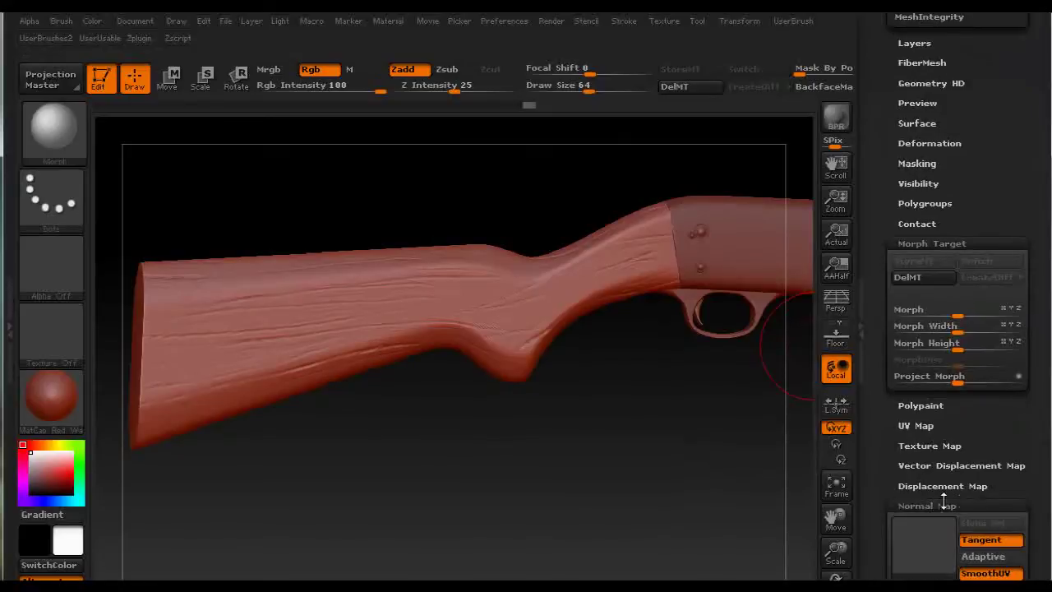
{"action": "scroll", "coordinate": [1046, 491], "scroll_direction": "down", "scroll_amount": 5}
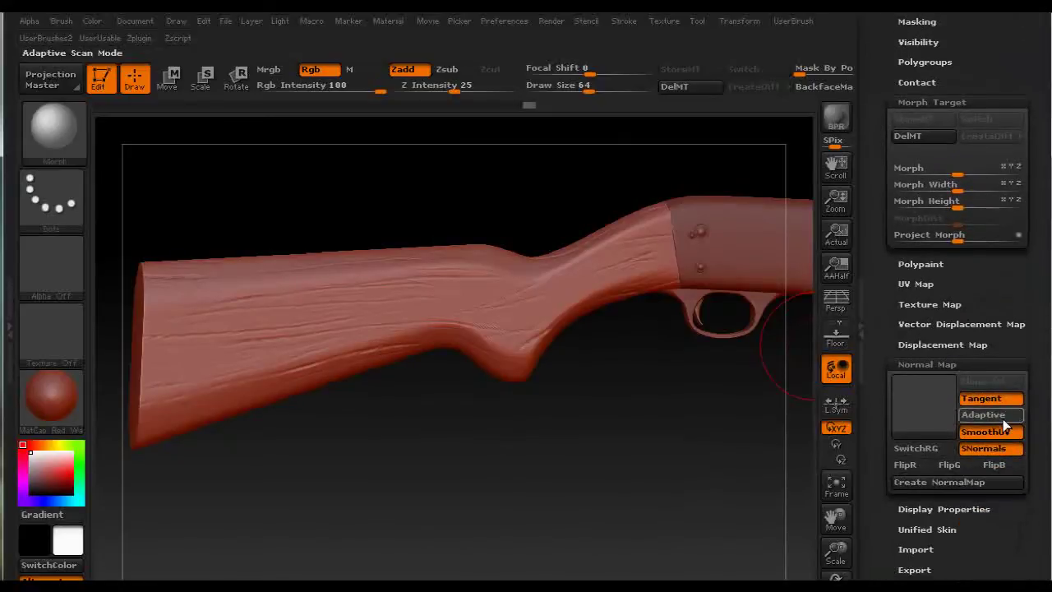
{"action": "left_click", "coordinate": [1001, 416]}
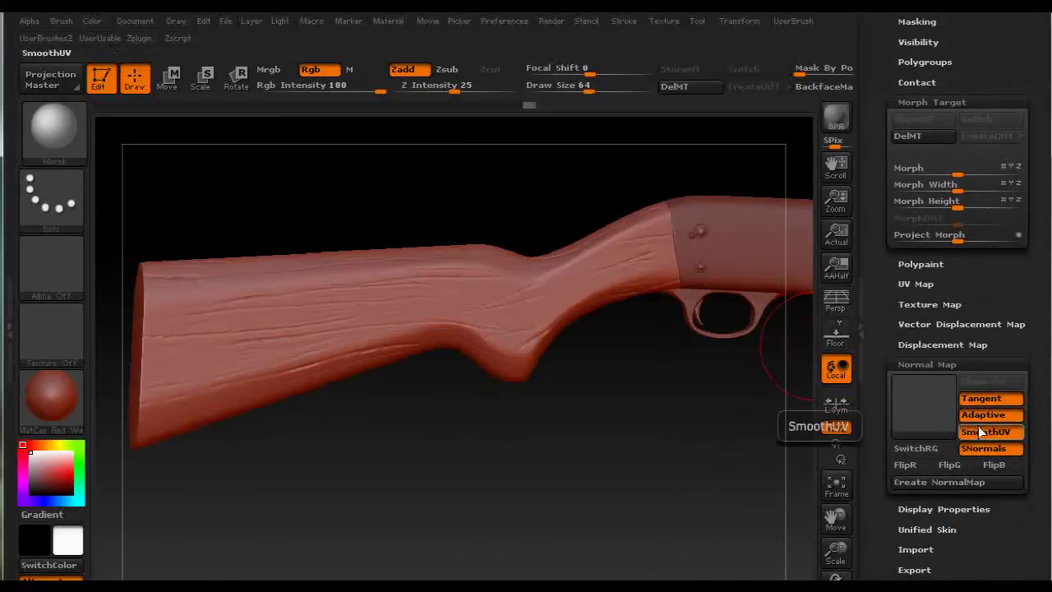
{"action": "left_click", "coordinate": [922, 483]}
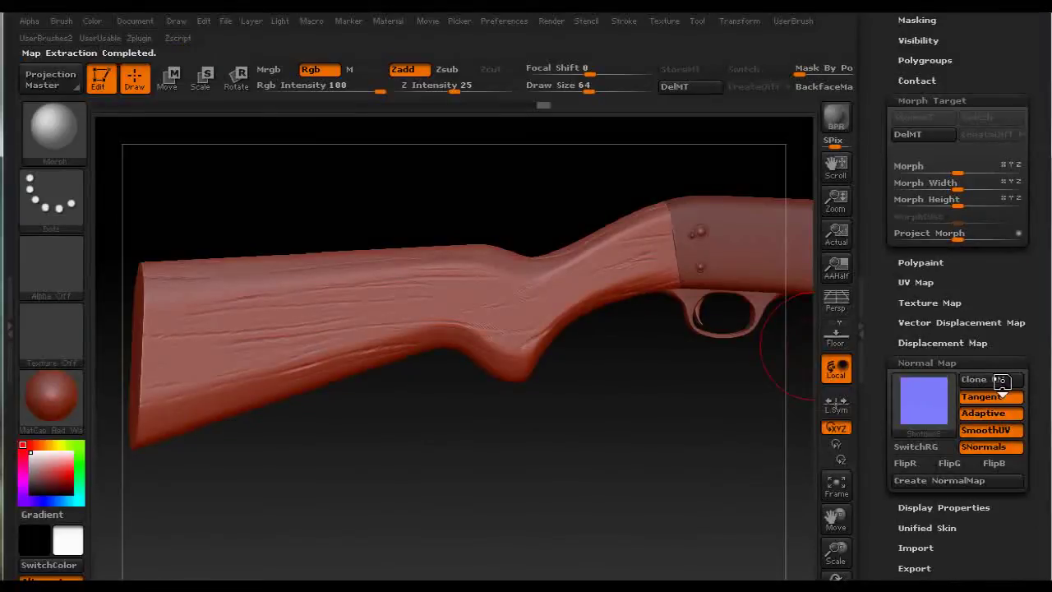
Clone the stock's normal map into the current texture and preview it enlarged.
{"action": "left_click", "coordinate": [985, 379]}
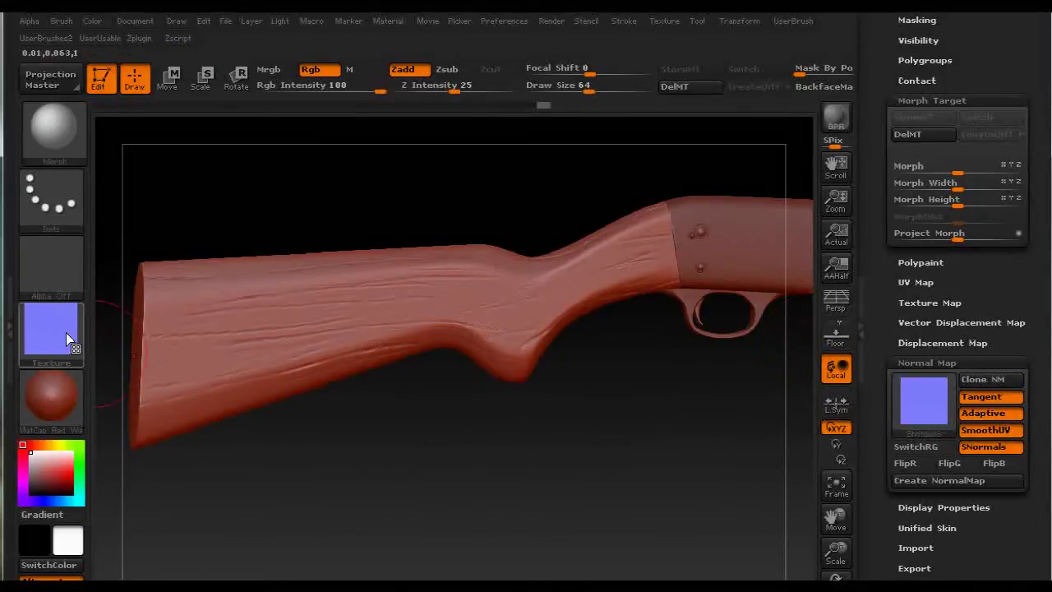
{"action": "mouse_move", "coordinate": [59, 340]}
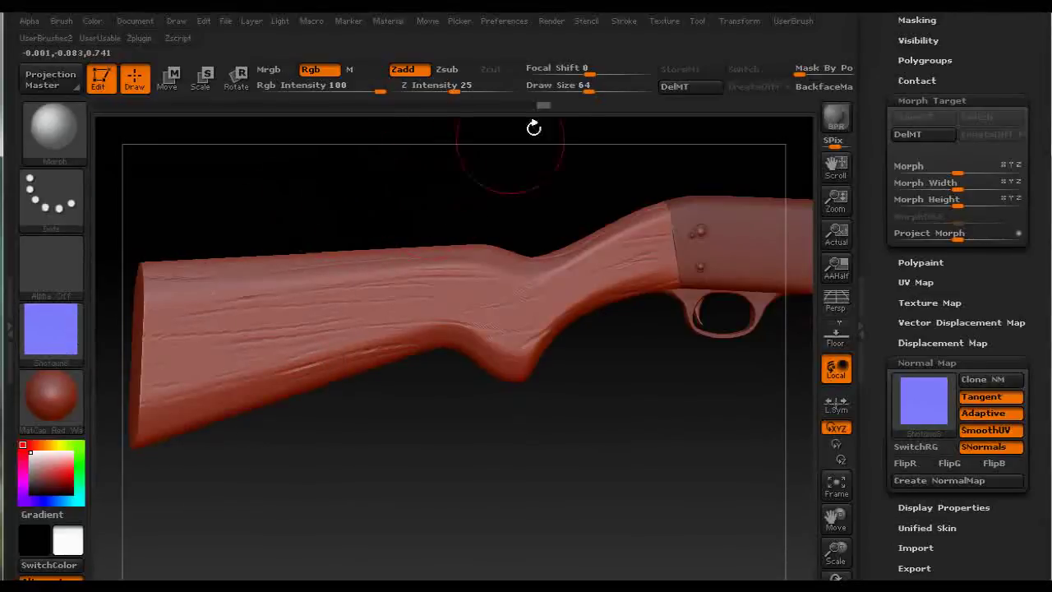
{"action": "left_click", "coordinate": [660, 22]}
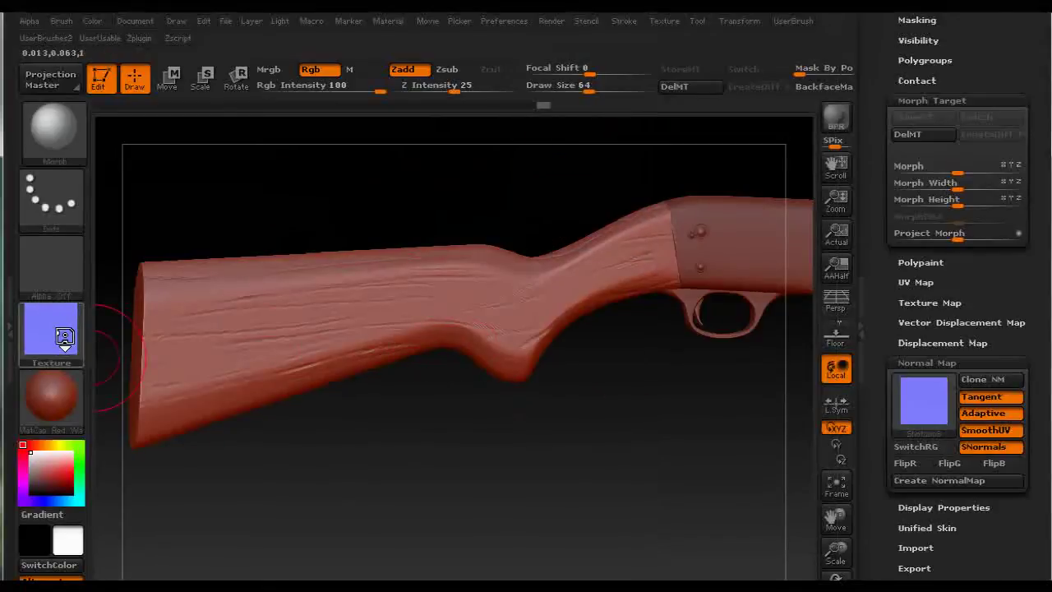
{"action": "left_click", "coordinate": [59, 337]}
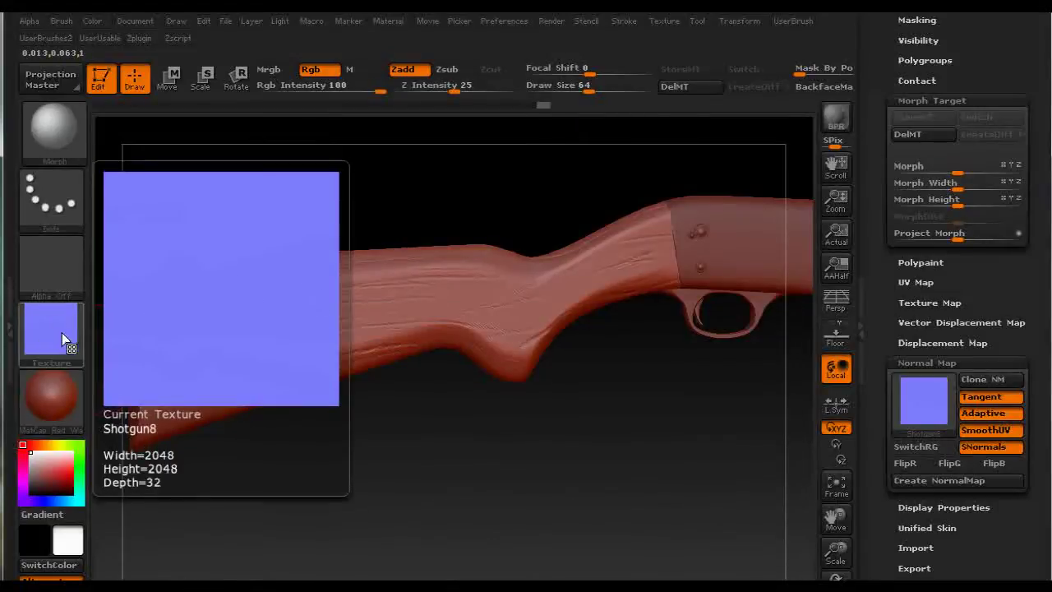
{"action": "left_click", "coordinate": [59, 337]}
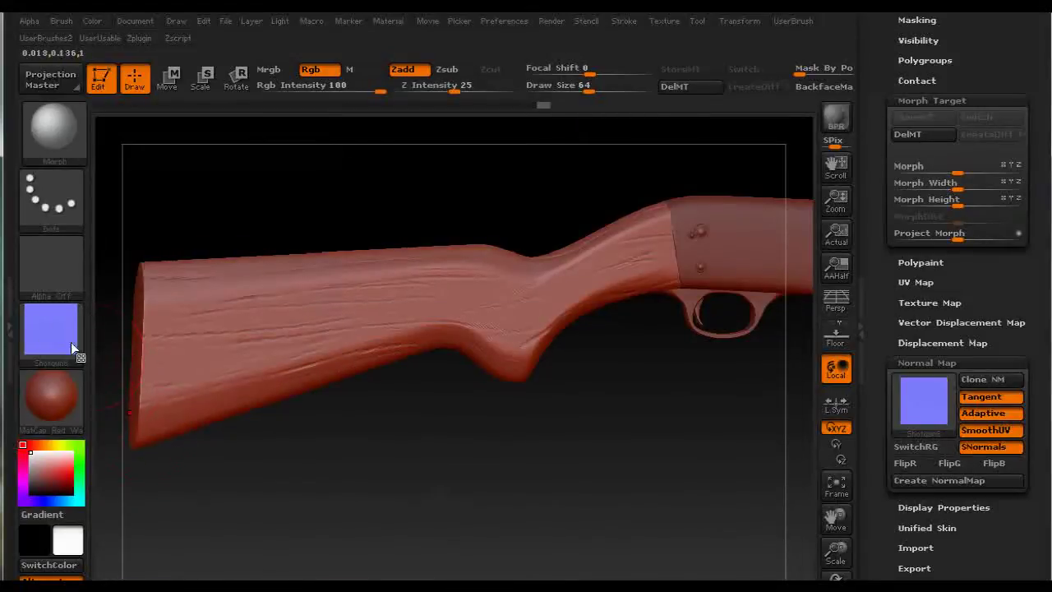
{"action": "left_click", "coordinate": [51, 328]}
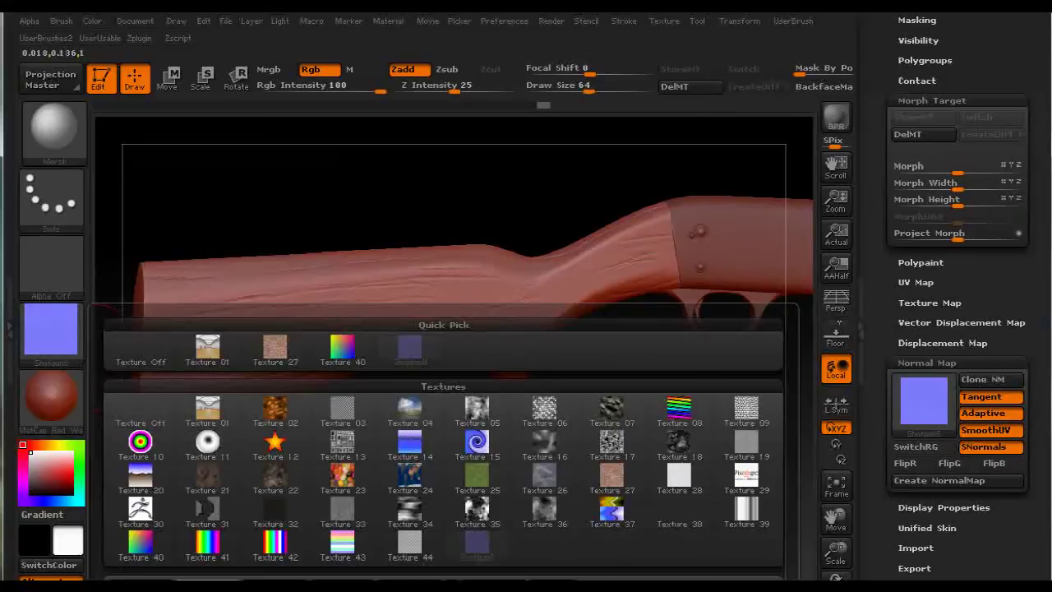
{"action": "left_click", "coordinate": [235, 573]}
{"action": "double_click", "coordinate": [205, 124]}
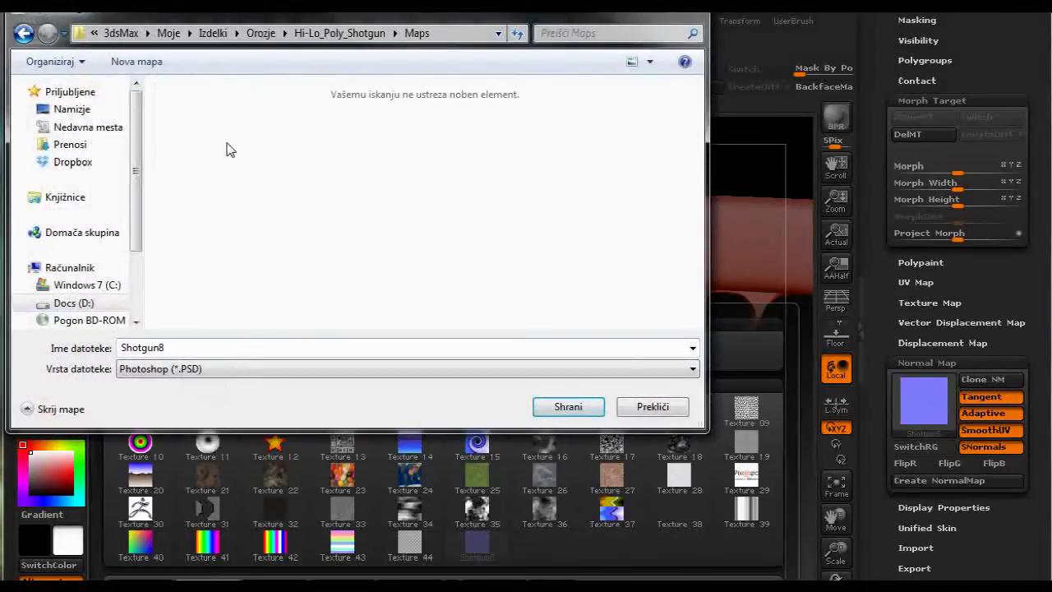
{"action": "left_click", "coordinate": [205, 370]}
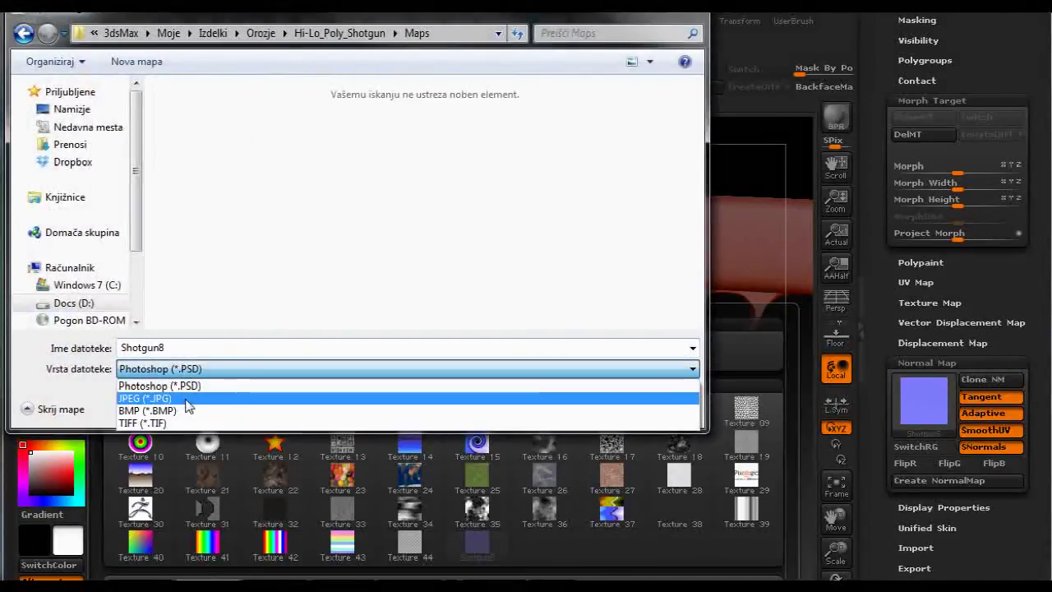
{"action": "left_click", "coordinate": [195, 400]}
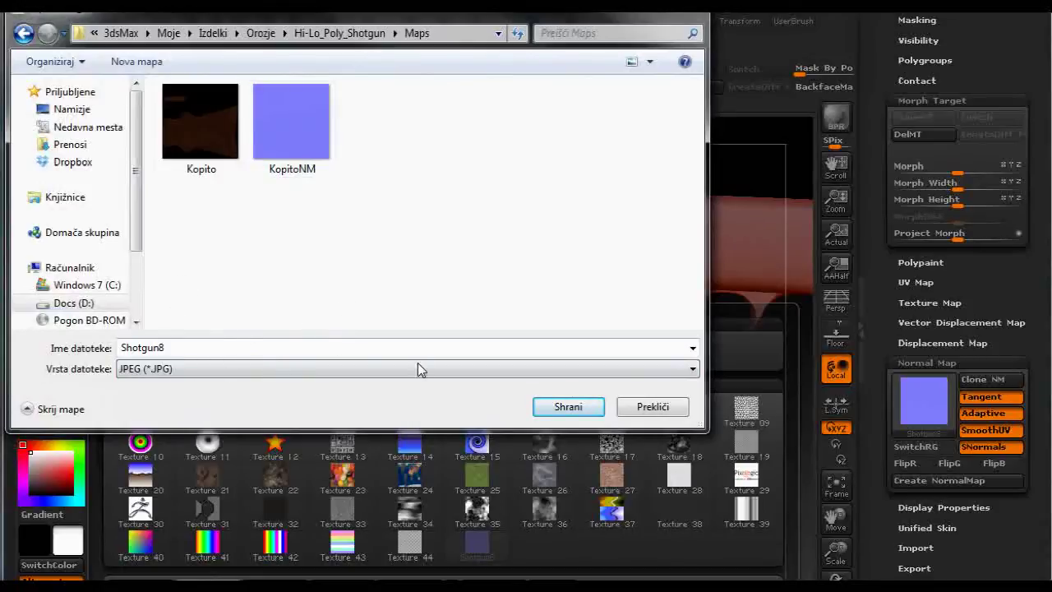
{"action": "left_click", "coordinate": [653, 407]}
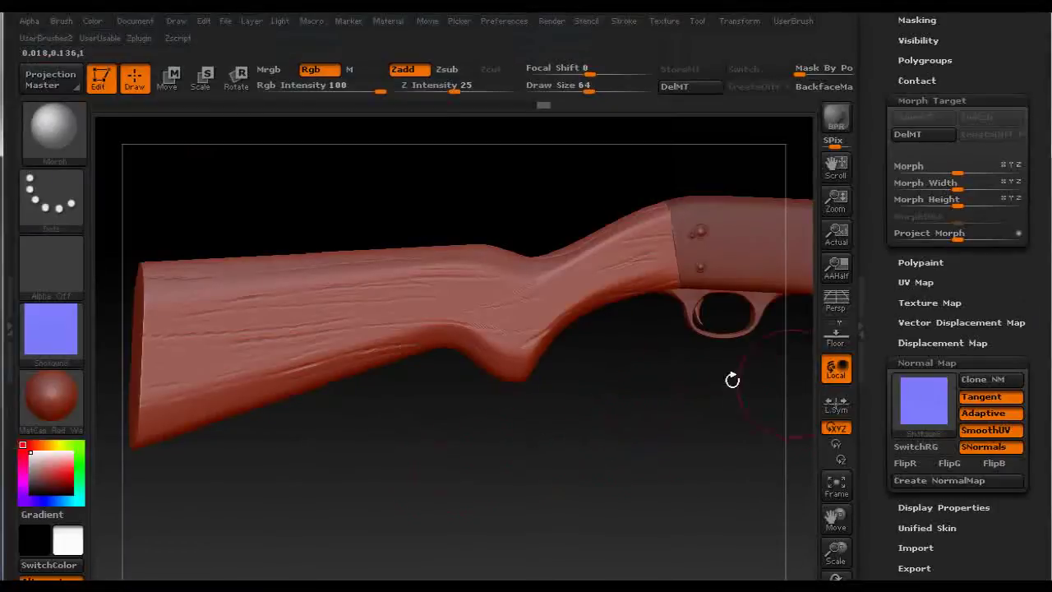
Set the current texture to Texture Off and return the stock to subdivision level 3.
{"action": "left_click", "coordinate": [72, 332]}
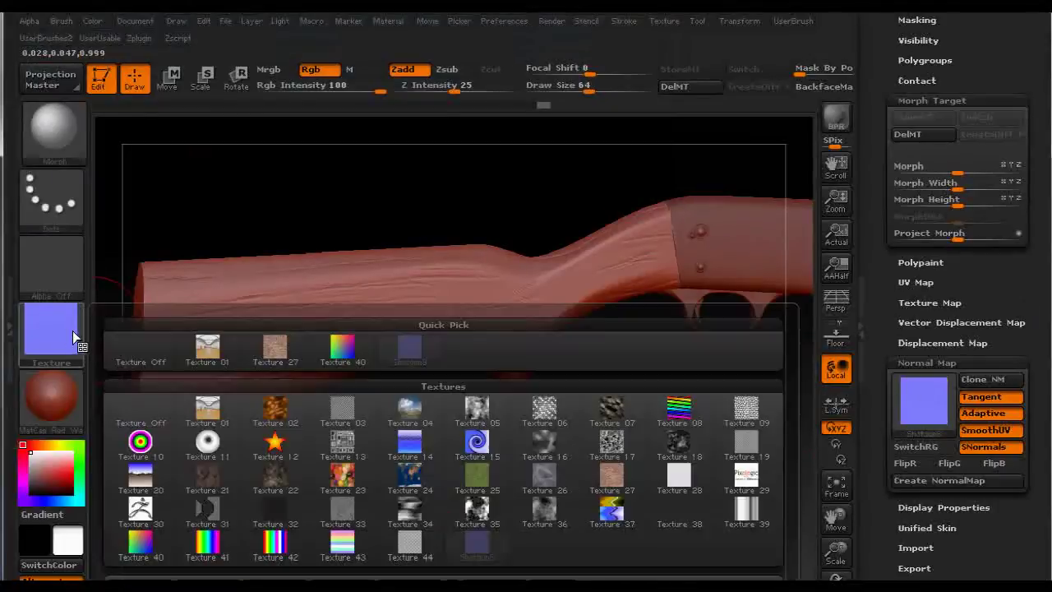
{"action": "left_click", "coordinate": [150, 351]}
{"action": "left_click_drag", "start_coordinate": [1023, 282], "coordinate": [947, 401]}
{"action": "left_click", "coordinate": [914, 322]}
{"action": "left_click_drag", "start_coordinate": [950, 323], "coordinate": [952, 323]}
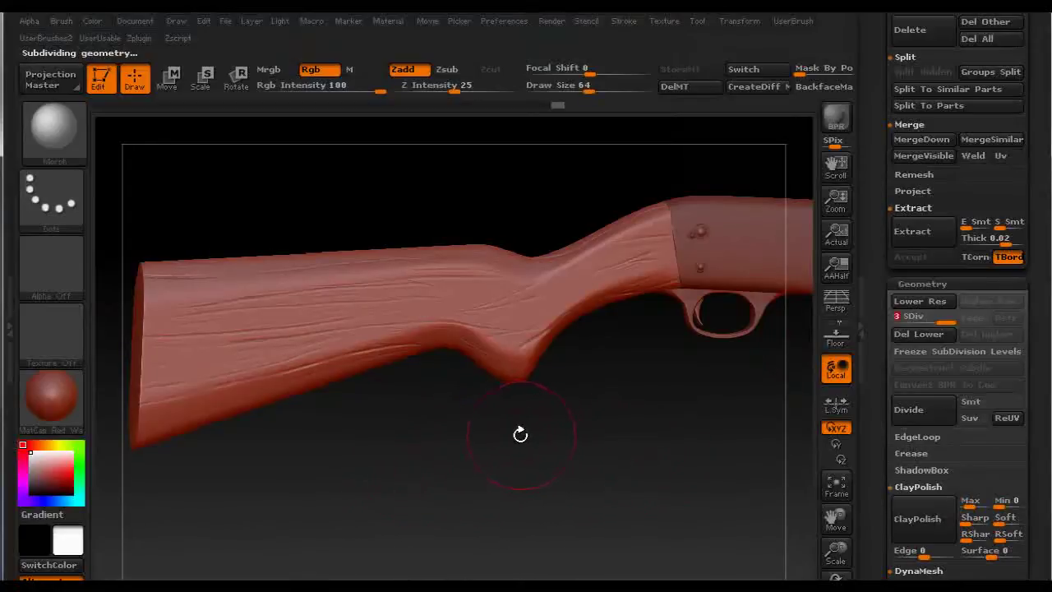
Change the material to SkinShade4 and reframe the stock.
{"action": "left_click", "coordinate": [56, 394]}
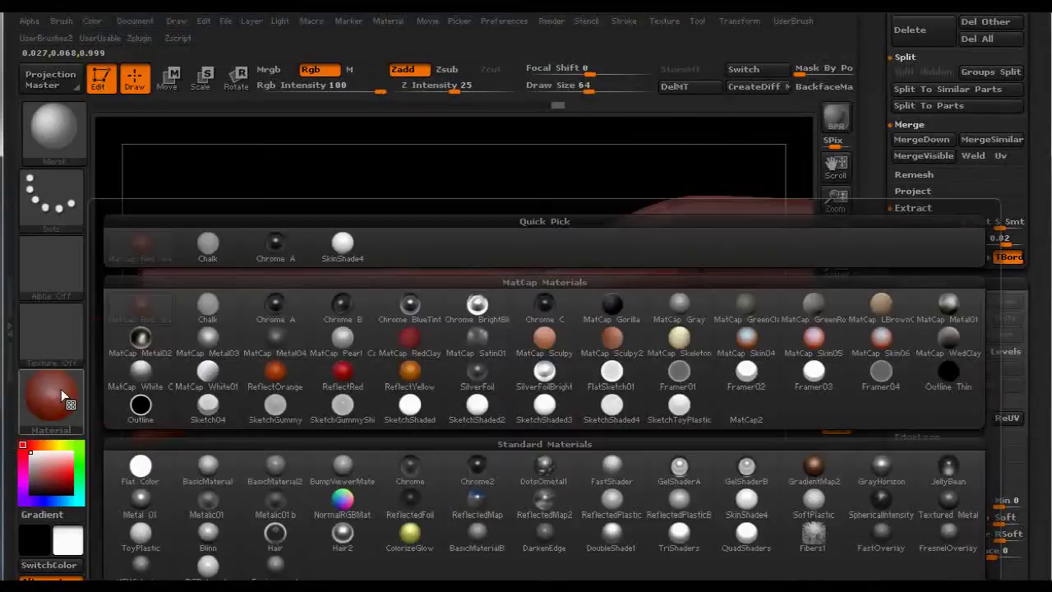
{"action": "left_click", "coordinate": [342, 252]}
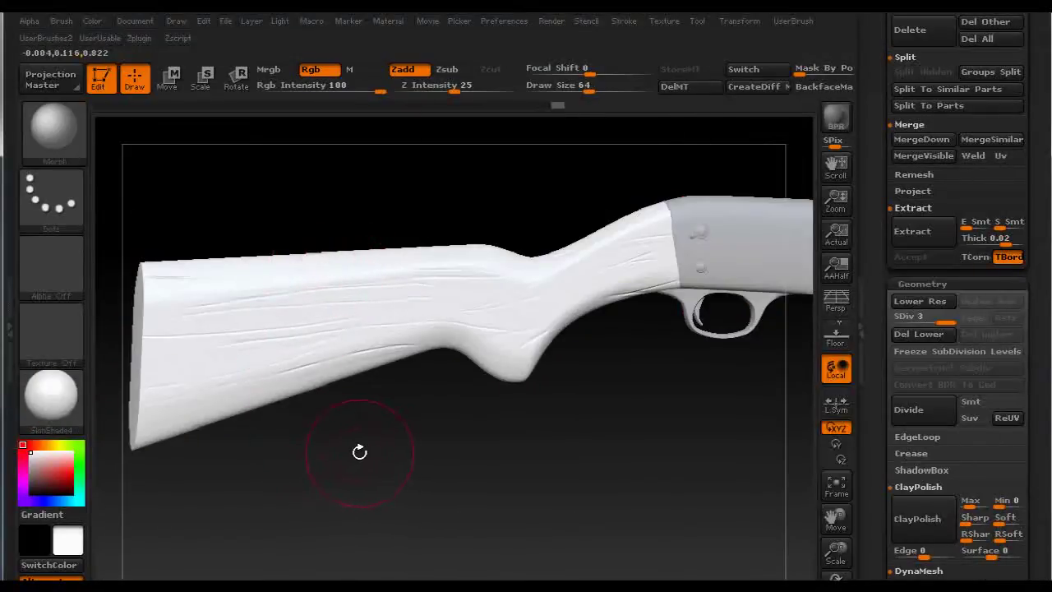
{"action": "left_click_drag", "start_coordinate": [356, 451], "coordinate": [383, 416]}
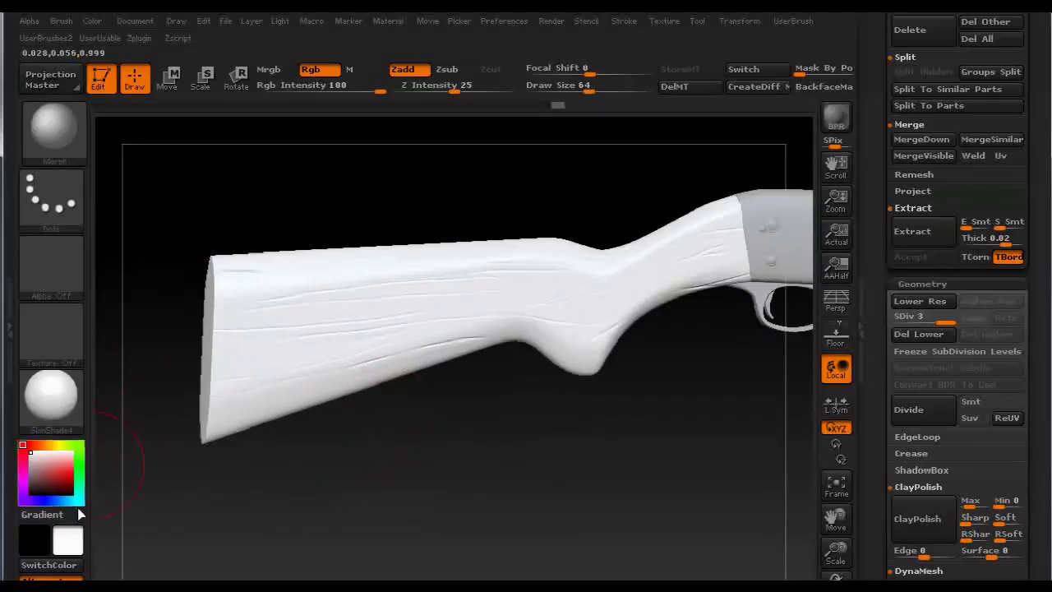
Set the main colour to a dark brown, R 65, G 35, B 5.
{"action": "left_click", "coordinate": [74, 539]}
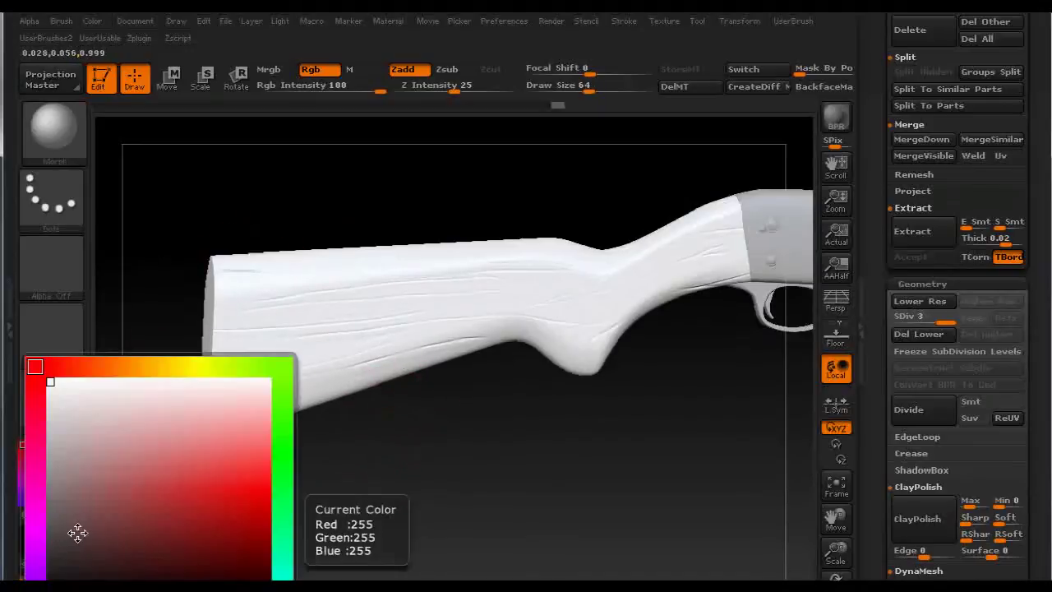
{"action": "left_click", "coordinate": [120, 370]}
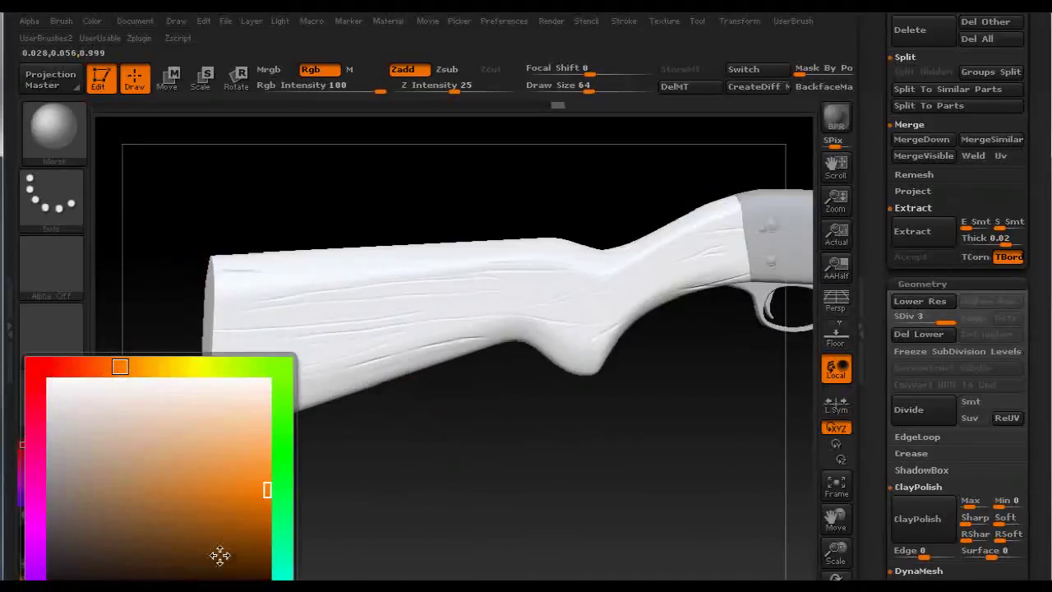
{"action": "left_click_drag", "start_coordinate": [216, 575], "coordinate": [235, 567]}
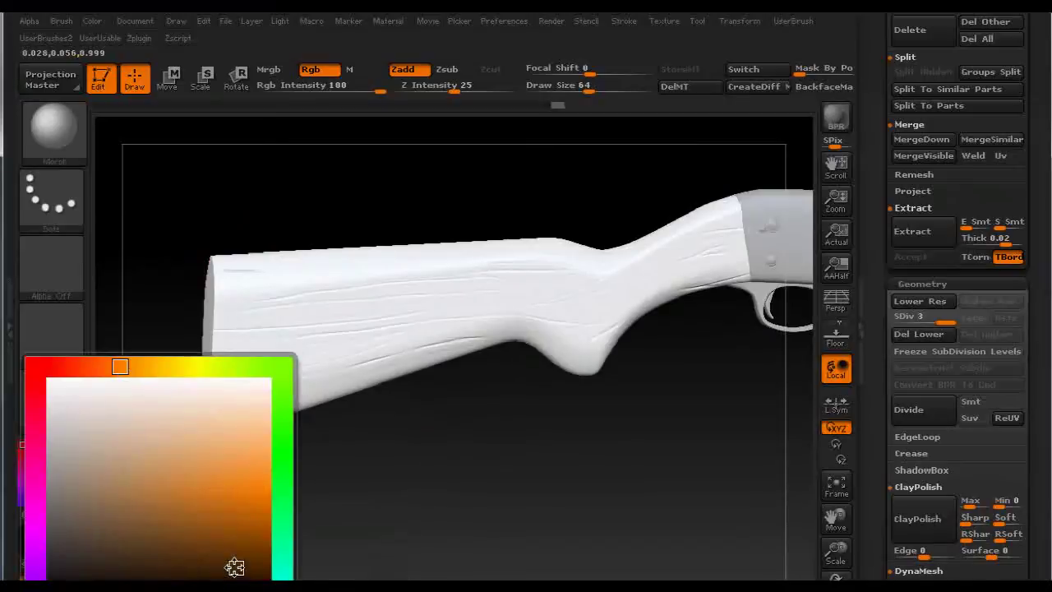
{"action": "left_click", "coordinate": [235, 569]}
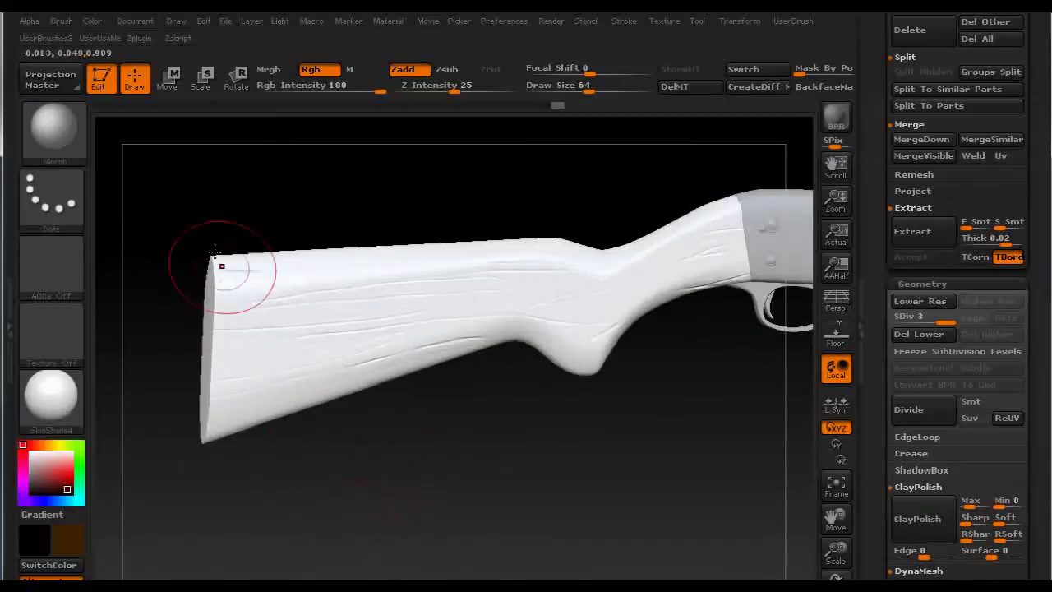
Turn on Mrgb and fill the stock with the brown colour and SkinShade4 material.
{"action": "left_click", "coordinate": [281, 73]}
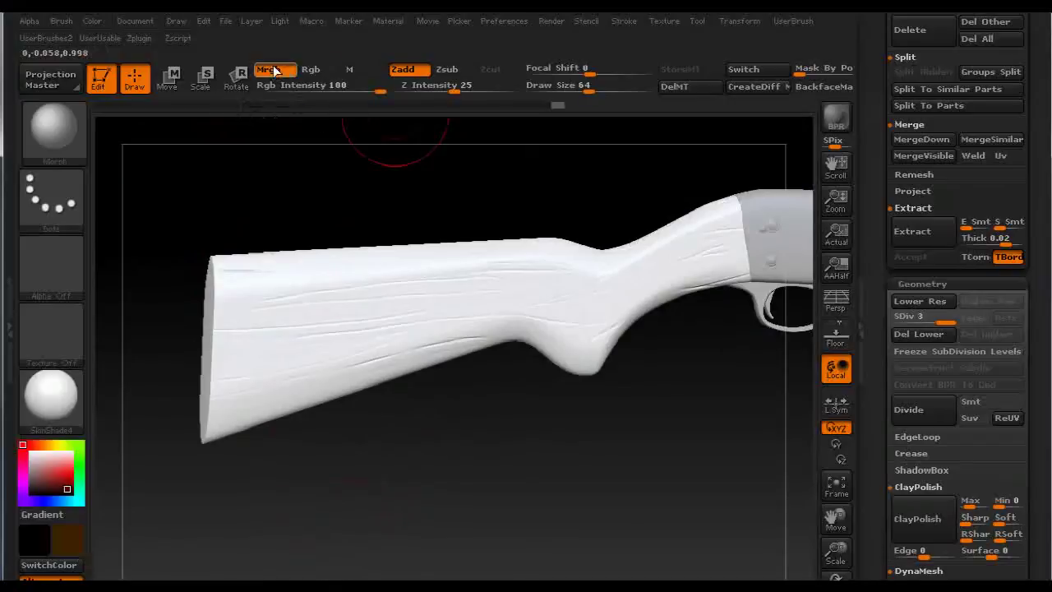
{"action": "left_click", "coordinate": [91, 21]}
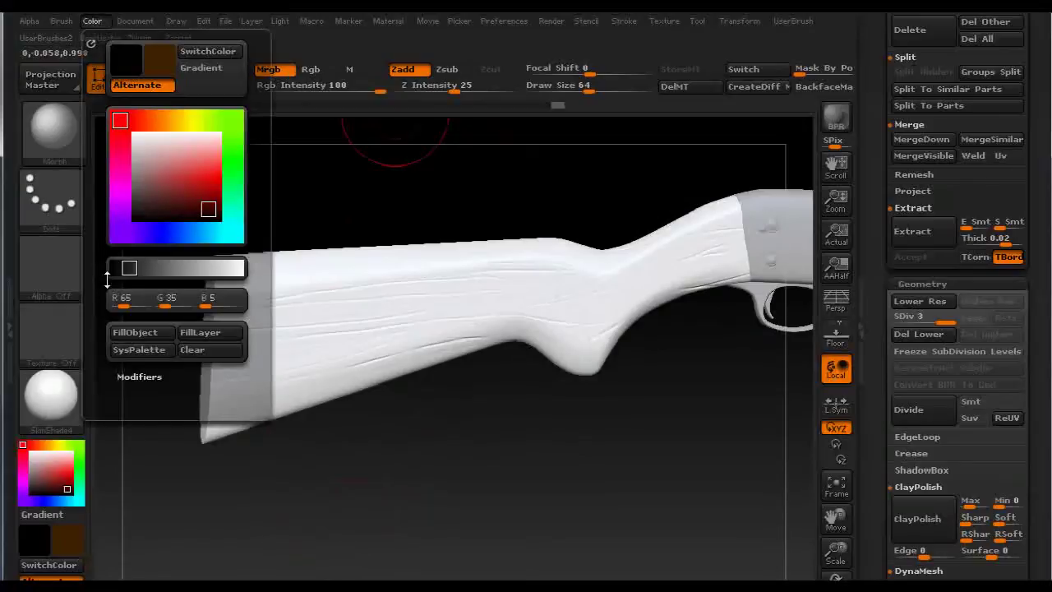
{"action": "left_click", "coordinate": [145, 334]}
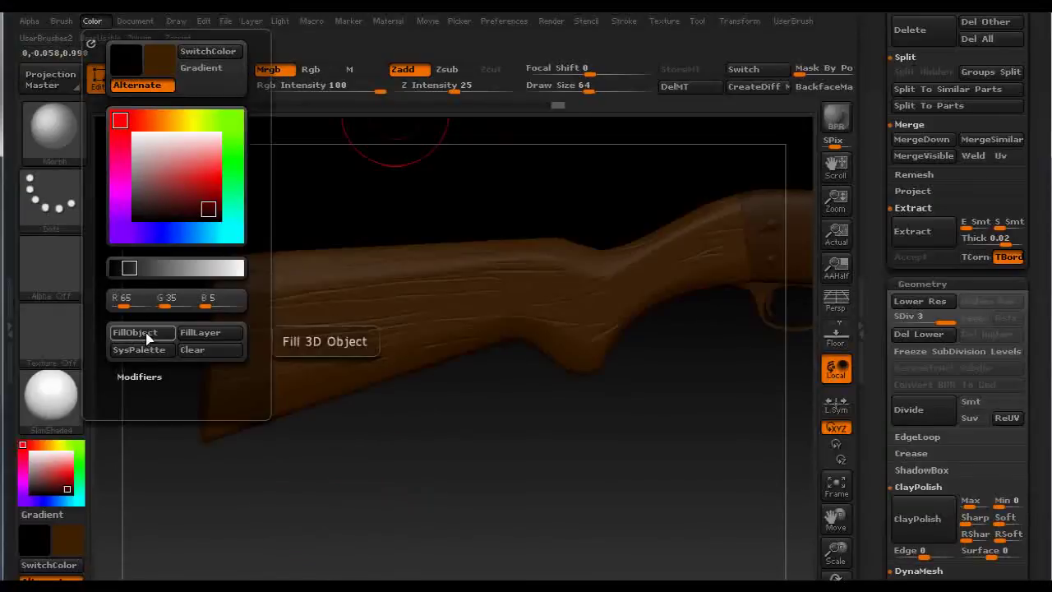
{"action": "left_click_drag", "start_coordinate": [435, 444], "coordinate": [436, 411]}
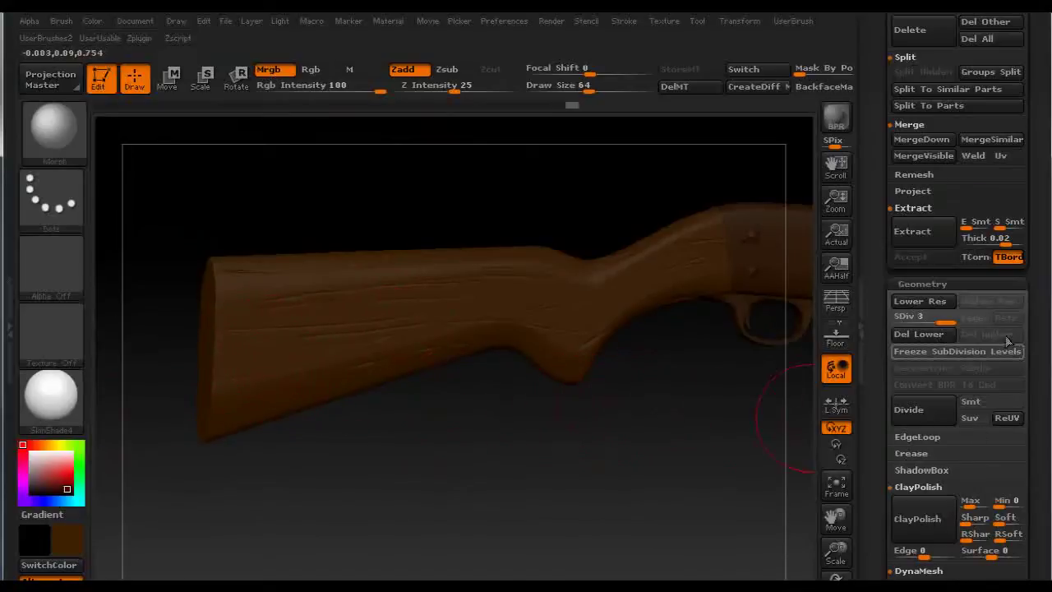
Mask the stock by cavity and invert the mask so only the grain grooves can be coloured.
{"action": "left_click_drag", "start_coordinate": [951, 284], "coordinate": [950, 280]}
{"action": "left_click", "coordinate": [931, 280]}
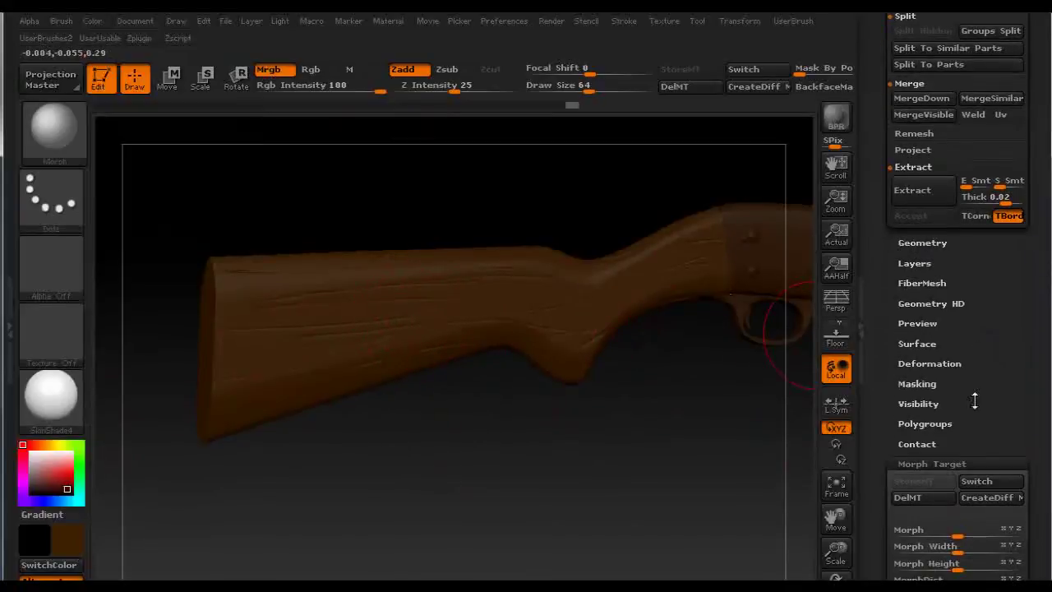
{"action": "left_click", "coordinate": [930, 463]}
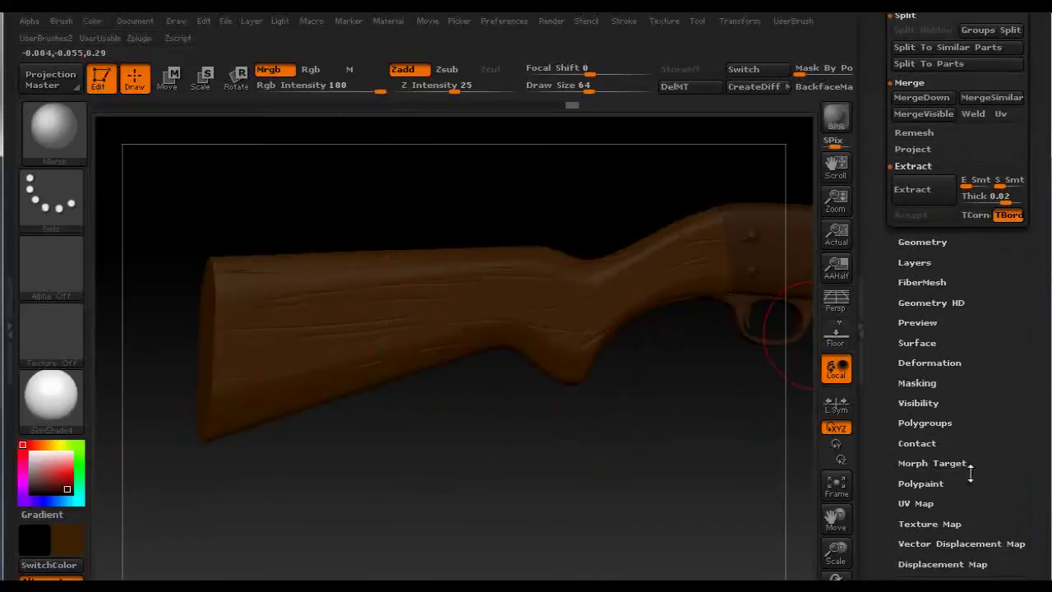
{"action": "left_click_drag", "start_coordinate": [931, 578], "coordinate": [923, 573]}
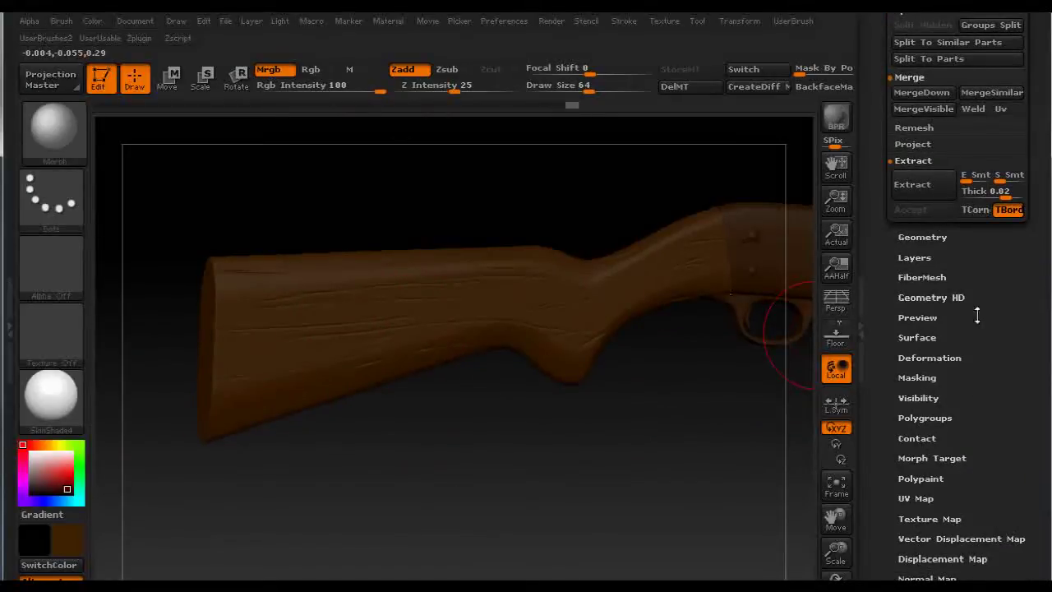
{"action": "left_click", "coordinate": [918, 378]}
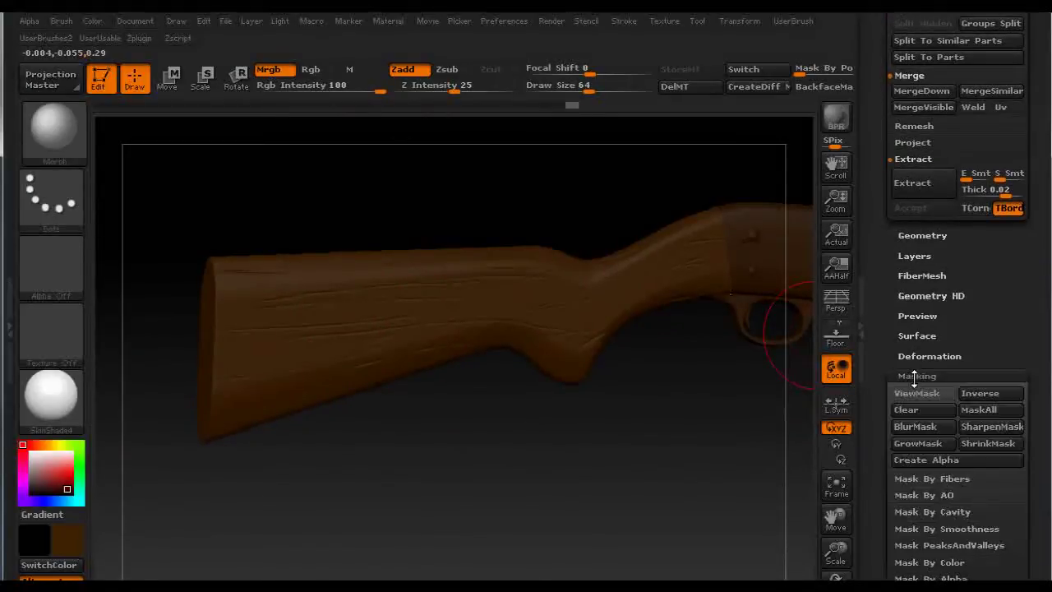
{"action": "left_click", "coordinate": [933, 513]}
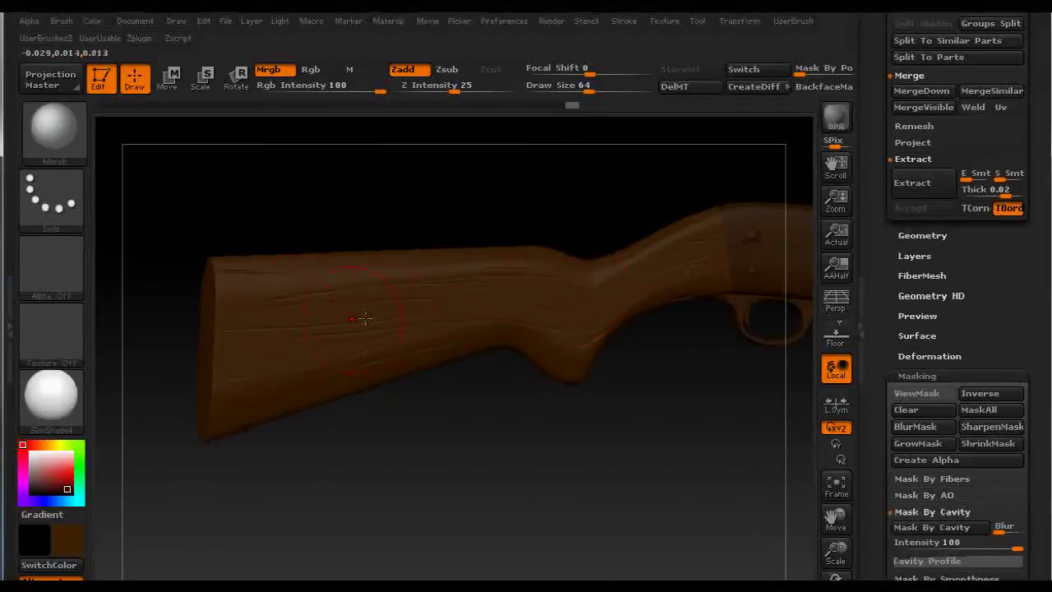
{"action": "left_click_drag", "start_coordinate": [1038, 441], "coordinate": [1038, 352]}
{"action": "left_click", "coordinate": [944, 439]}
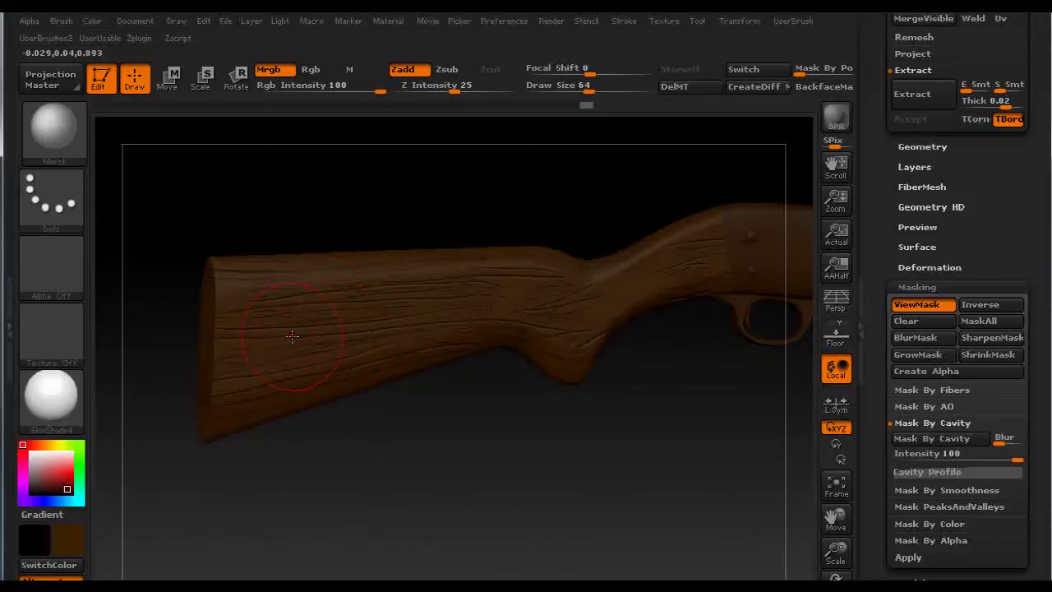
{"action": "key", "text": "ctrl"}
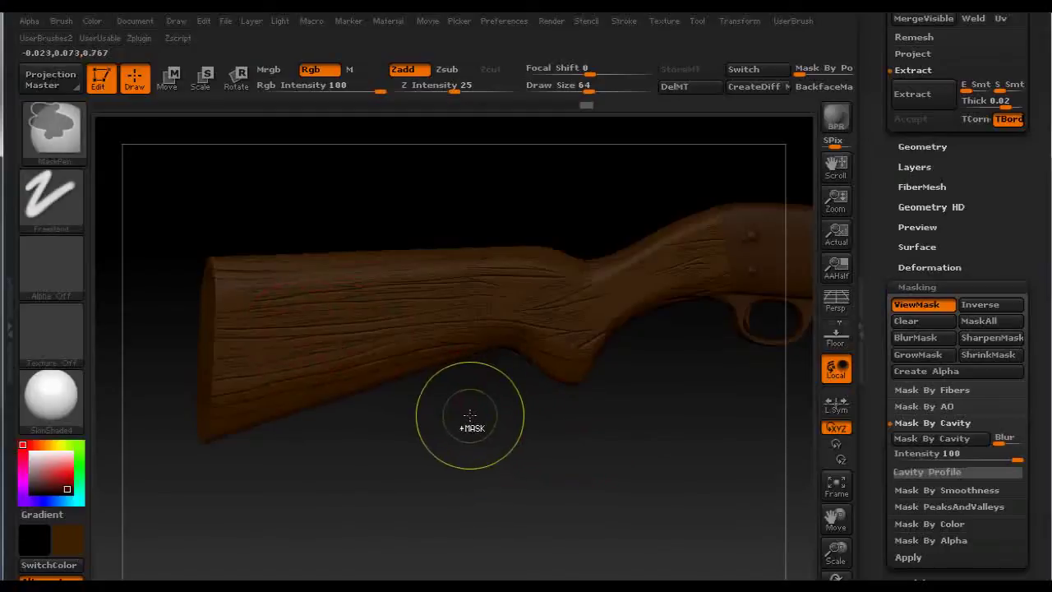
{"action": "left_click", "coordinate": [469, 416], "text": "ctrl"}
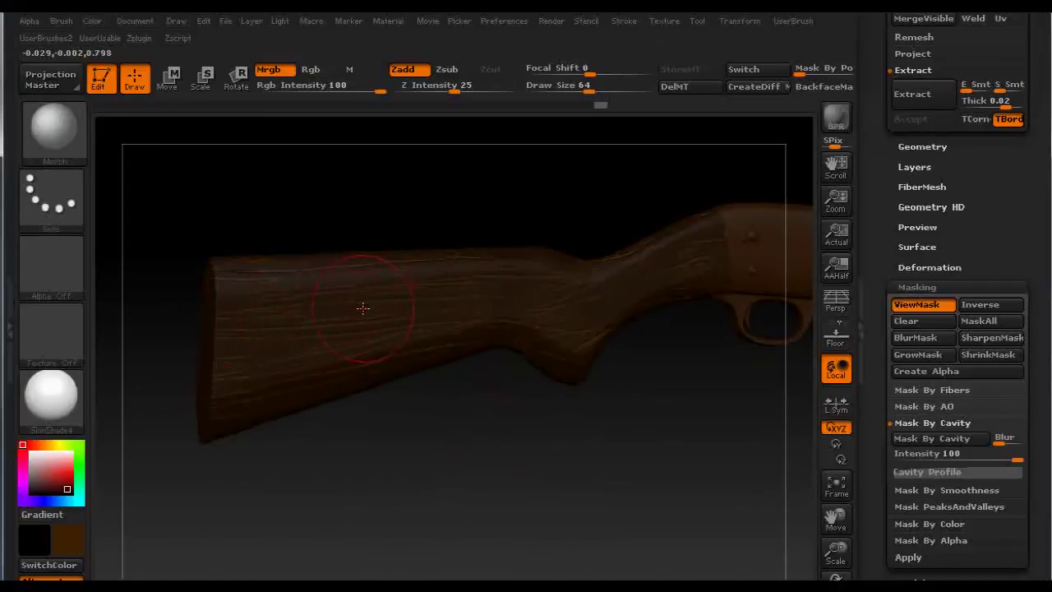
Fill the unmasked grain grooves with a darker brown, R 27, G 16, B 4, using Rgb only, and clear the mask.
{"action": "left_click", "coordinate": [71, 541]}
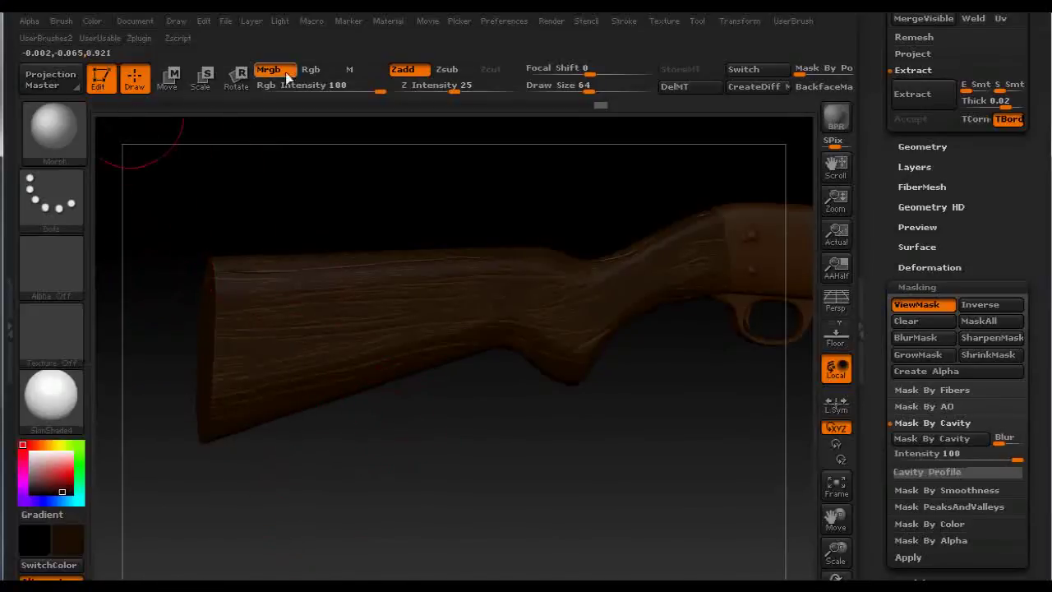
{"action": "left_click", "coordinate": [308, 71]}
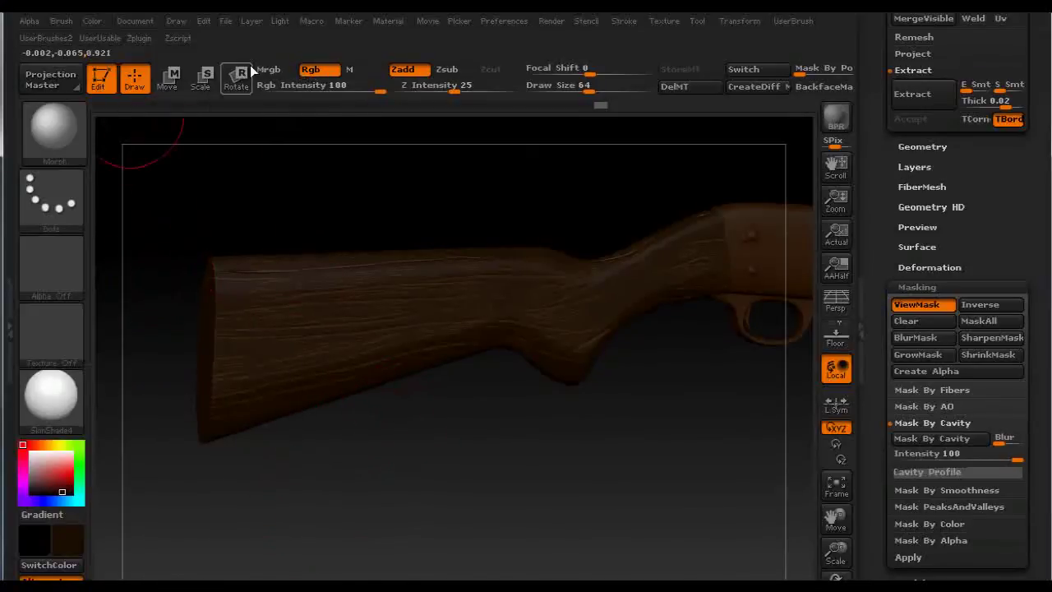
{"action": "left_click", "coordinate": [93, 21]}
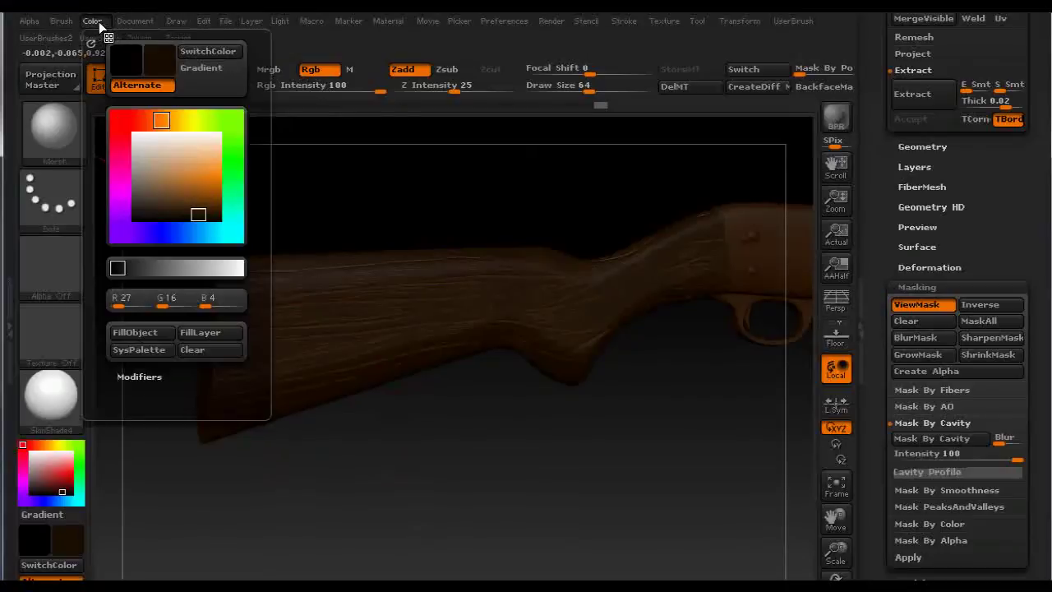
{"action": "left_click", "coordinate": [147, 332]}
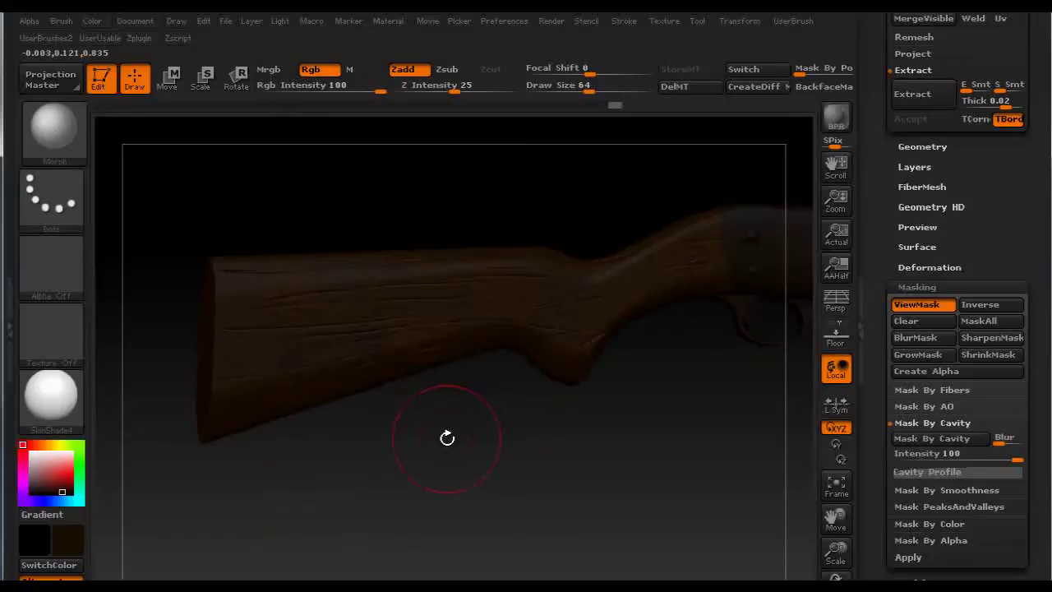
{"action": "left_click_drag", "start_coordinate": [455, 433], "coordinate": [494, 449], "text": "ctrl"}
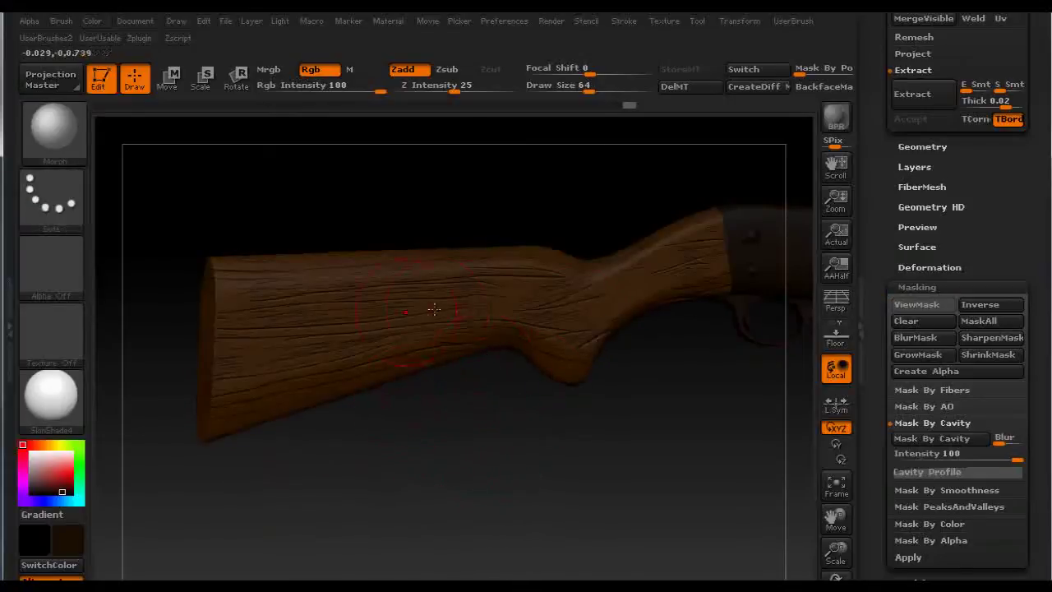
{"action": "mouse_move", "coordinate": [456, 426]}
{"action": "left_mouse_down"}
{"action": "mouse_move", "coordinate": [498, 432]}
{"action": "mouse_move", "coordinate": [554, 418]}
{"action": "mouse_move", "coordinate": [437, 425]}
{"action": "mouse_move", "coordinate": [468, 410]}
{"action": "mouse_move", "coordinate": [446, 421]}
{"action": "left_mouse_up"}
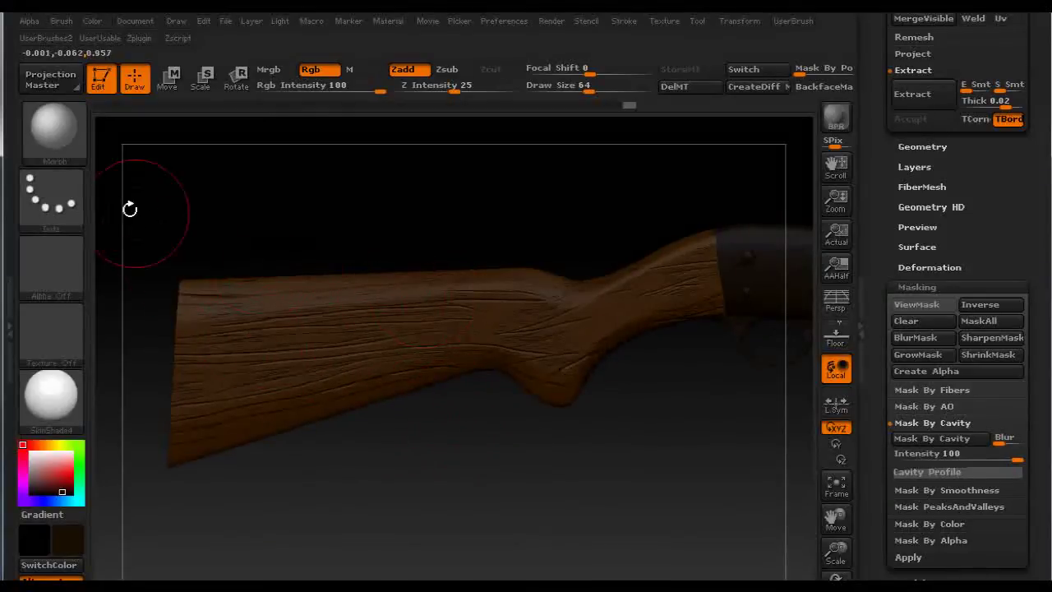
Switch to the Standard brush with the Spray stroke and Alpha 01.
{"action": "left_click", "coordinate": [52, 127]}
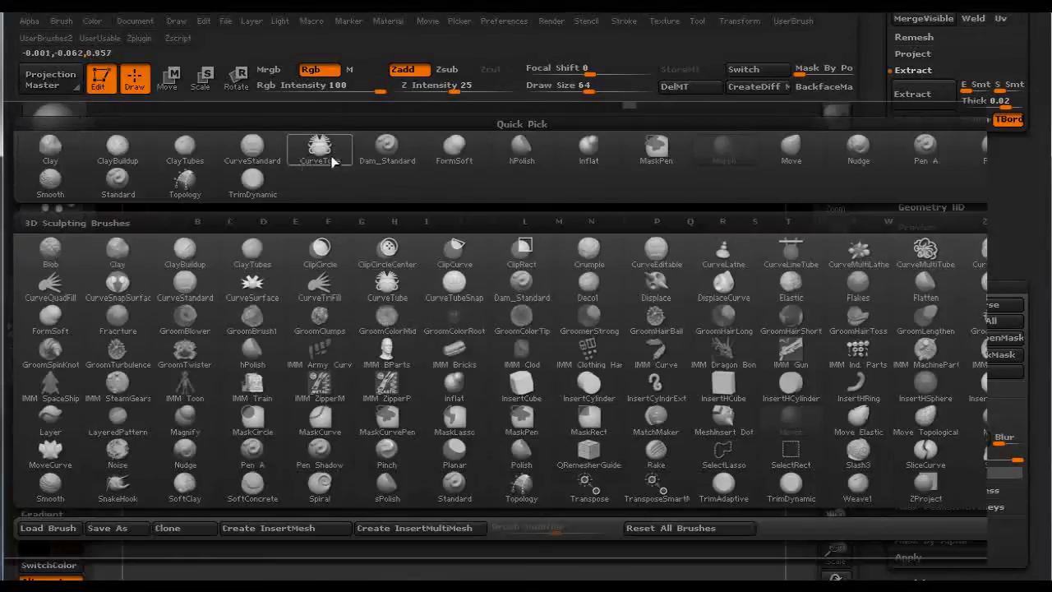
{"action": "key", "text": "shift+b"}
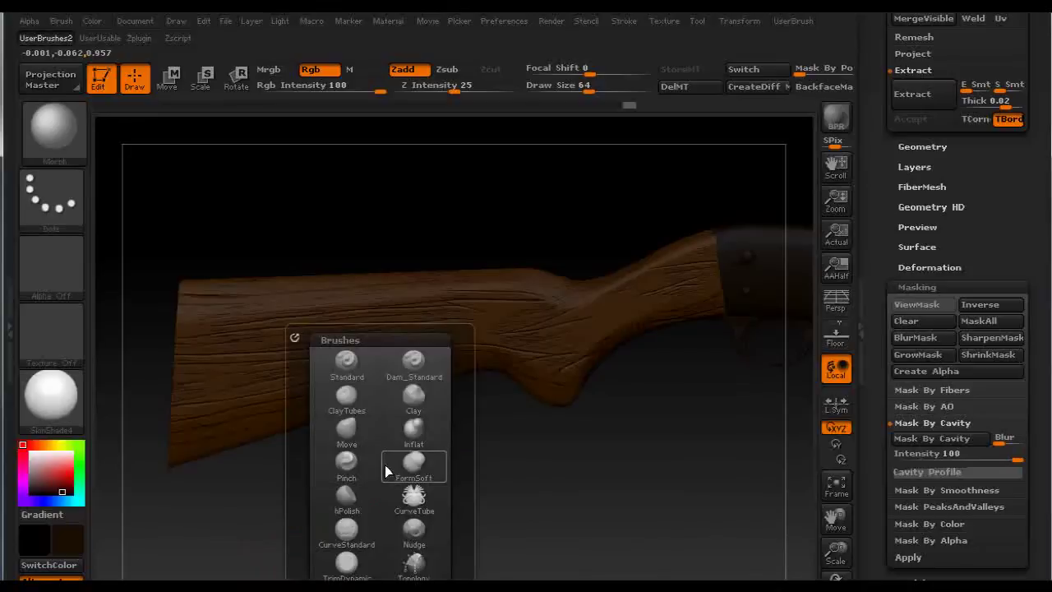
{"action": "left_click", "coordinate": [349, 362]}
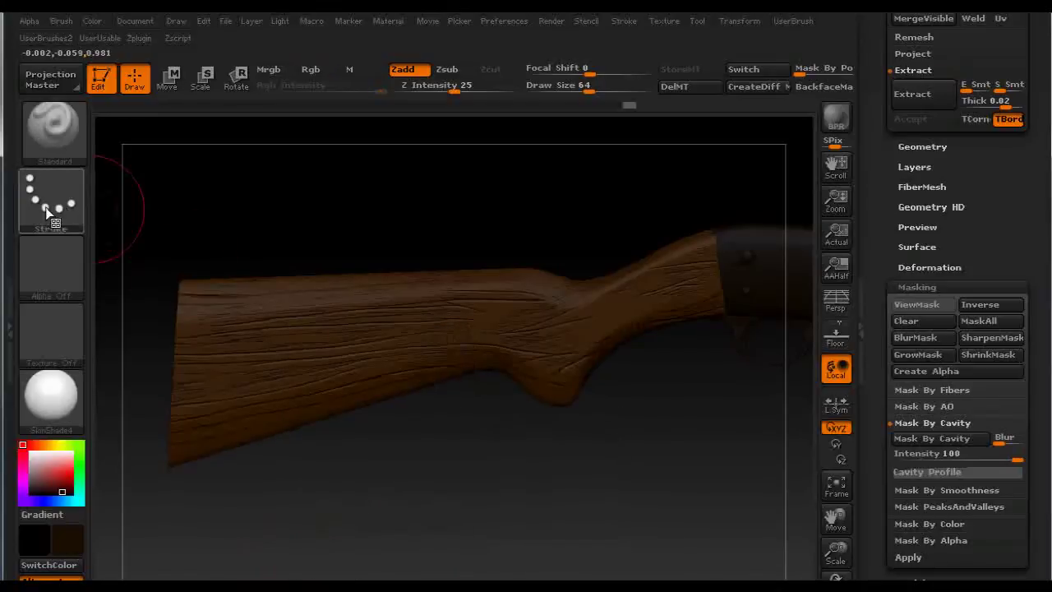
{"action": "left_click", "coordinate": [47, 212]}
{"action": "left_click", "coordinate": [410, 219]}
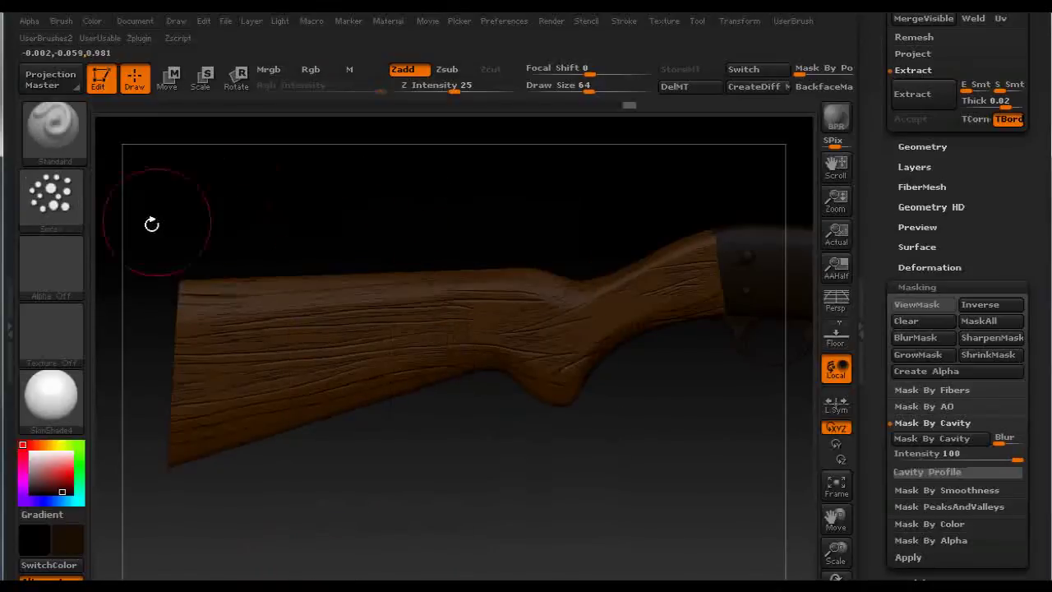
{"action": "left_click", "coordinate": [62, 261]}
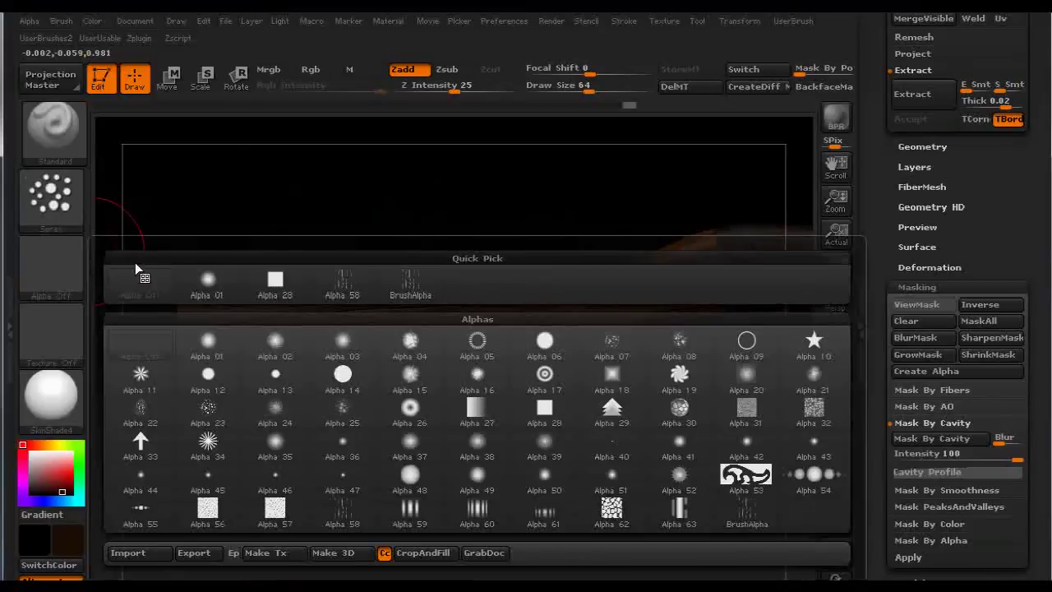
{"action": "left_click", "coordinate": [198, 289]}
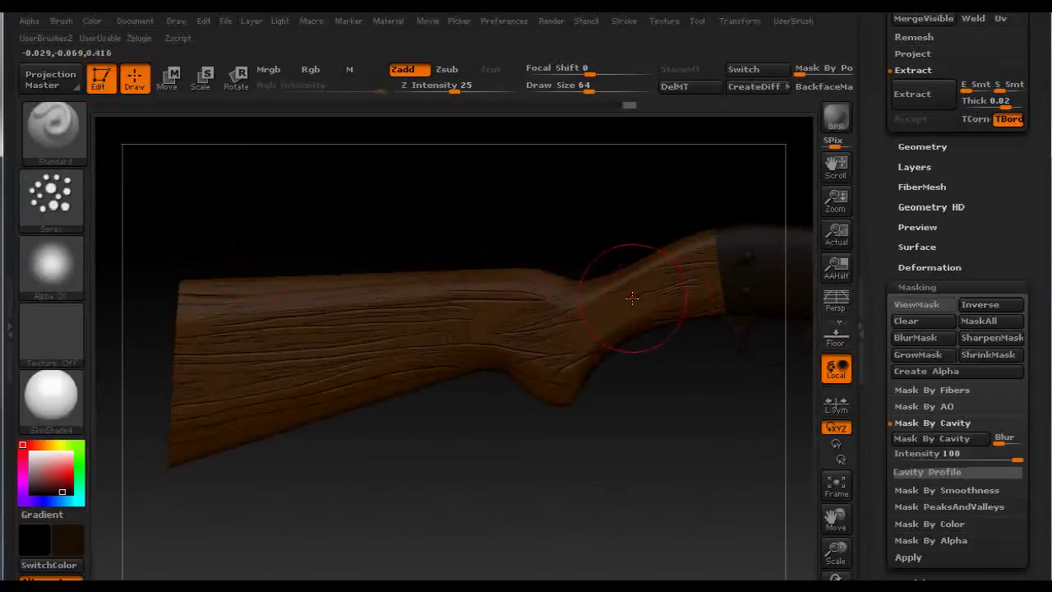
Turn Rgb on and Zadd off for the brush, and spray dark colour variation over the stock with BrushAlpha.
{"action": "left_click", "coordinate": [313, 70]}
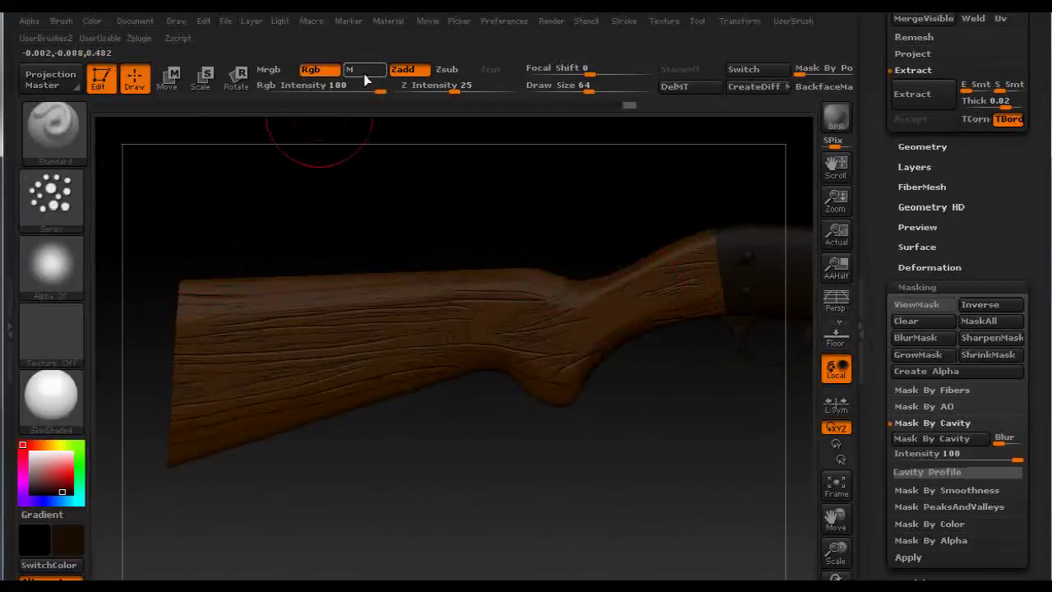
{"action": "left_click", "coordinate": [402, 70]}
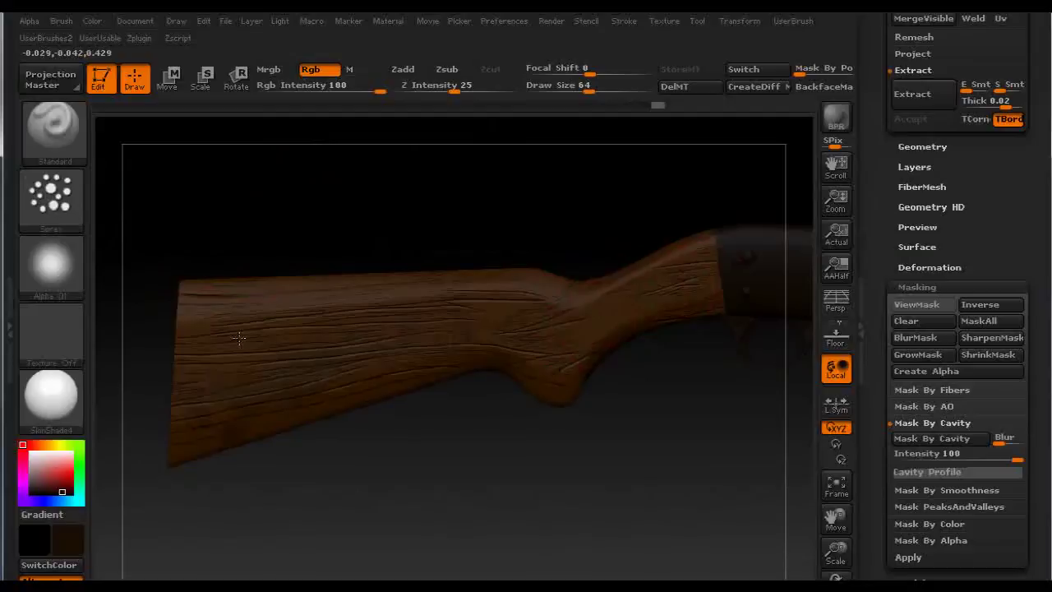
{"action": "left_click", "coordinate": [73, 263]}
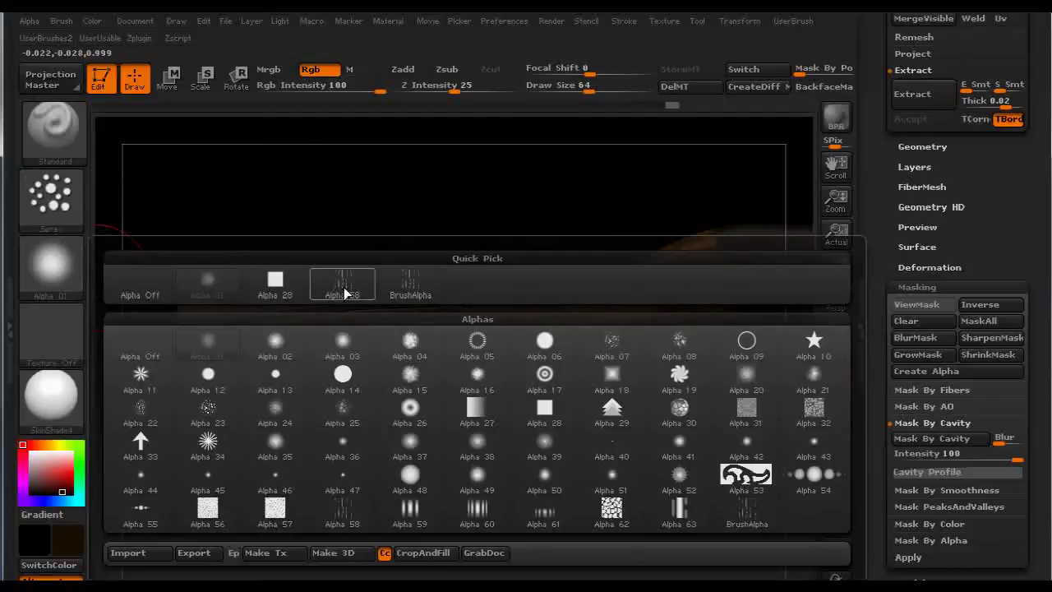
{"action": "left_click", "coordinate": [411, 289]}
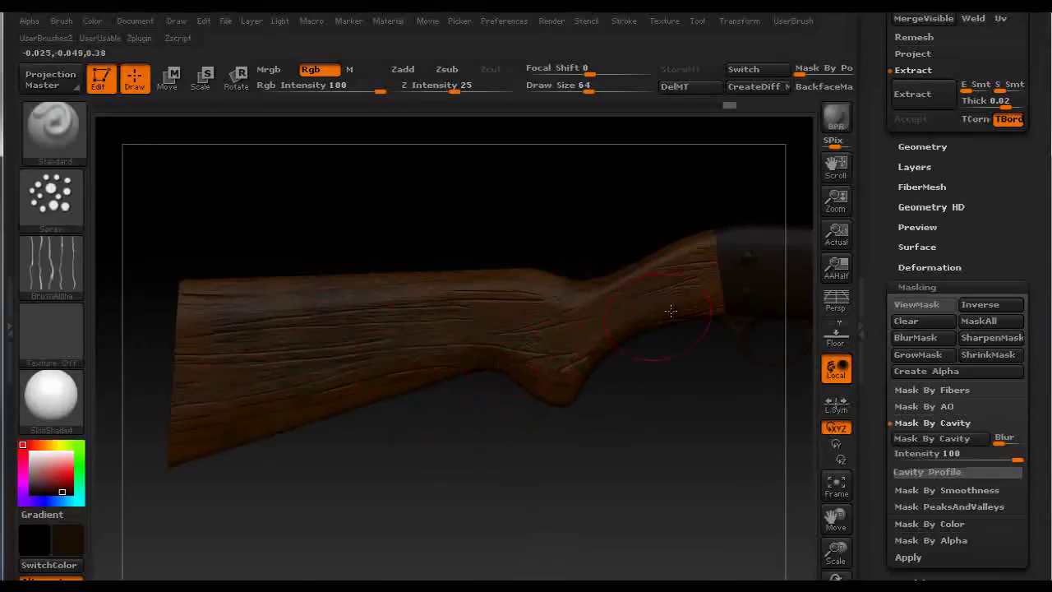
Create a new texture map for the stock from its polypaint.
{"action": "left_click", "coordinate": [906, 286]}
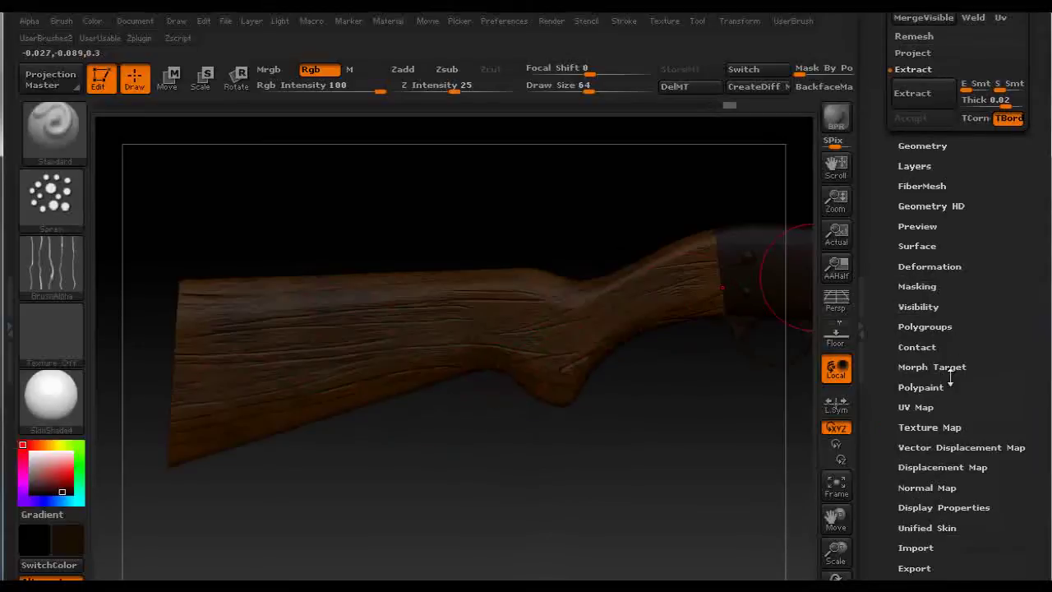
{"action": "left_click", "coordinate": [909, 424]}
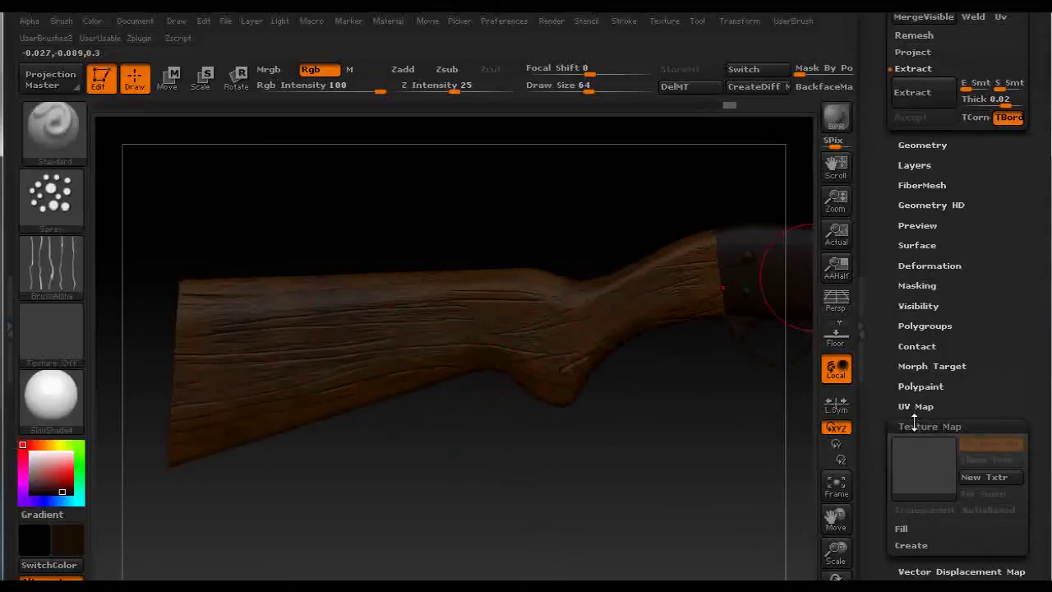
{"action": "left_click", "coordinate": [912, 545]}
{"action": "scroll", "coordinate": [1037, 519], "scroll_direction": "down", "scroll_amount": 3}
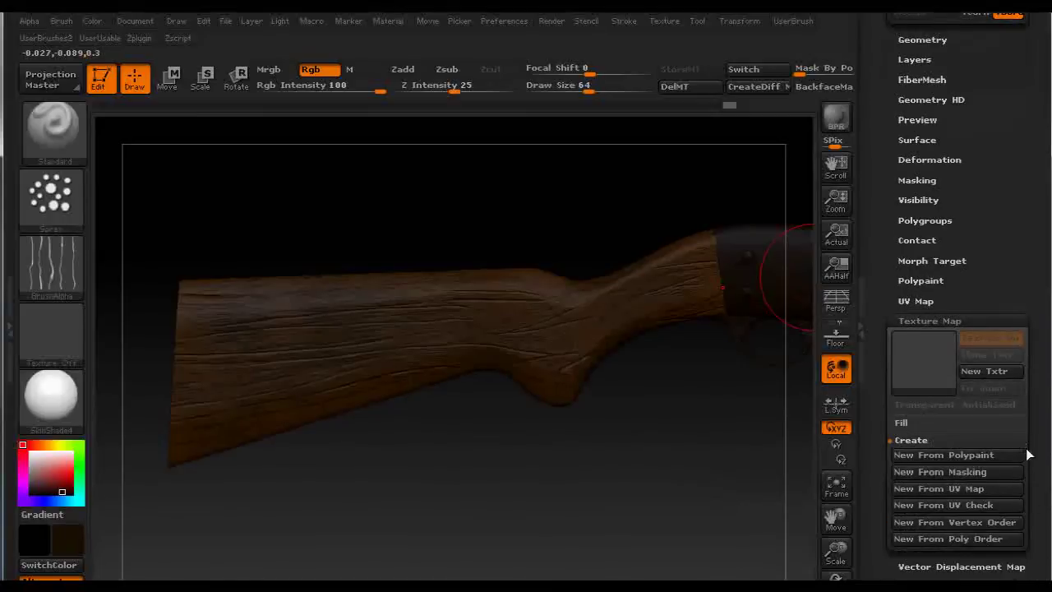
{"action": "left_click", "coordinate": [950, 456]}
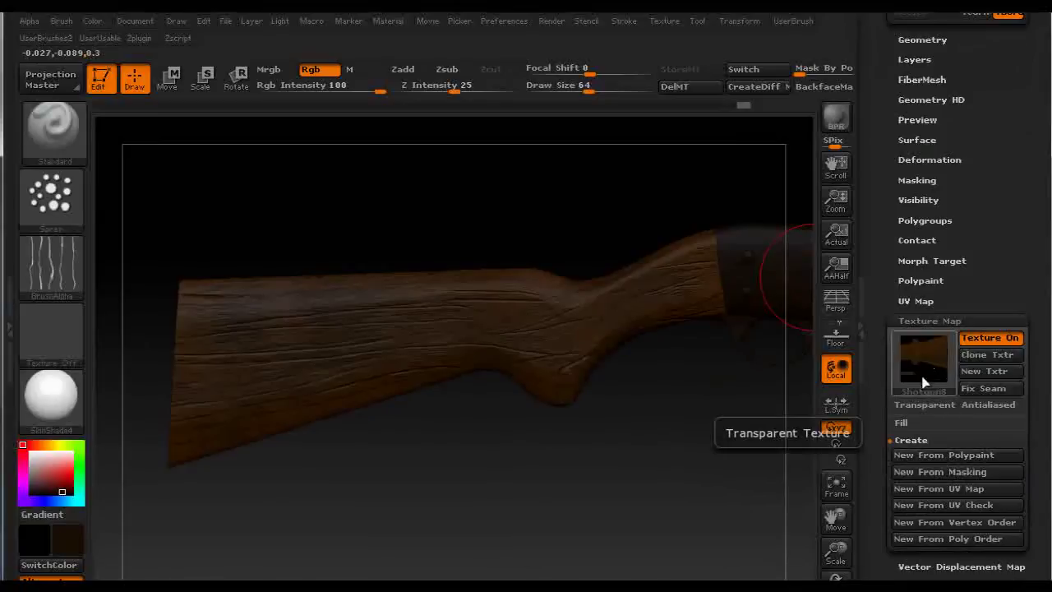
Clone the stock's new texture map into the texture palette and flip the copy vertically.
{"action": "mouse_move", "coordinate": [929, 366]}
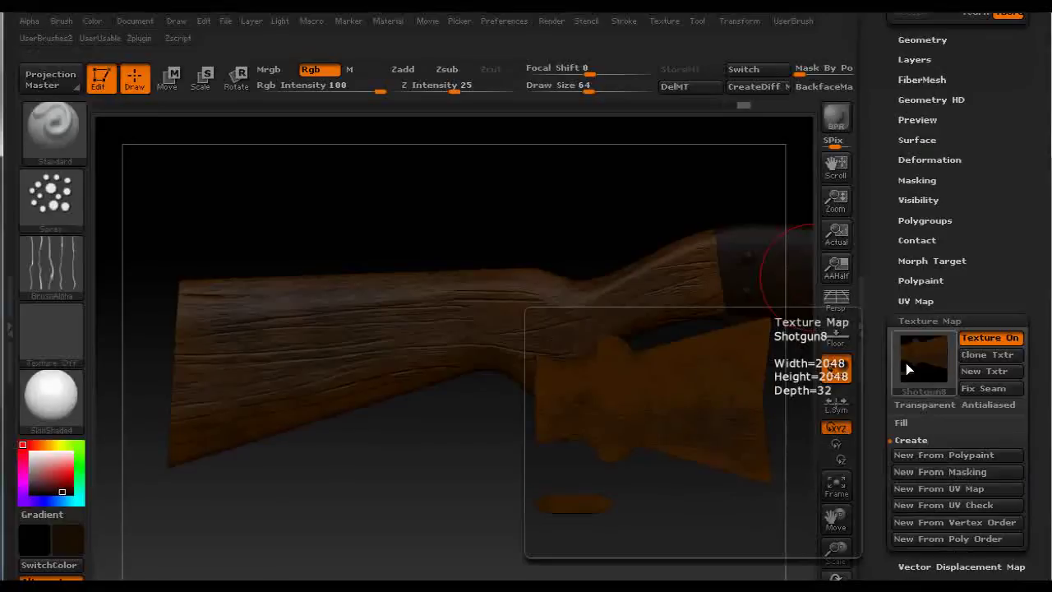
{"action": "left_click", "coordinate": [989, 354]}
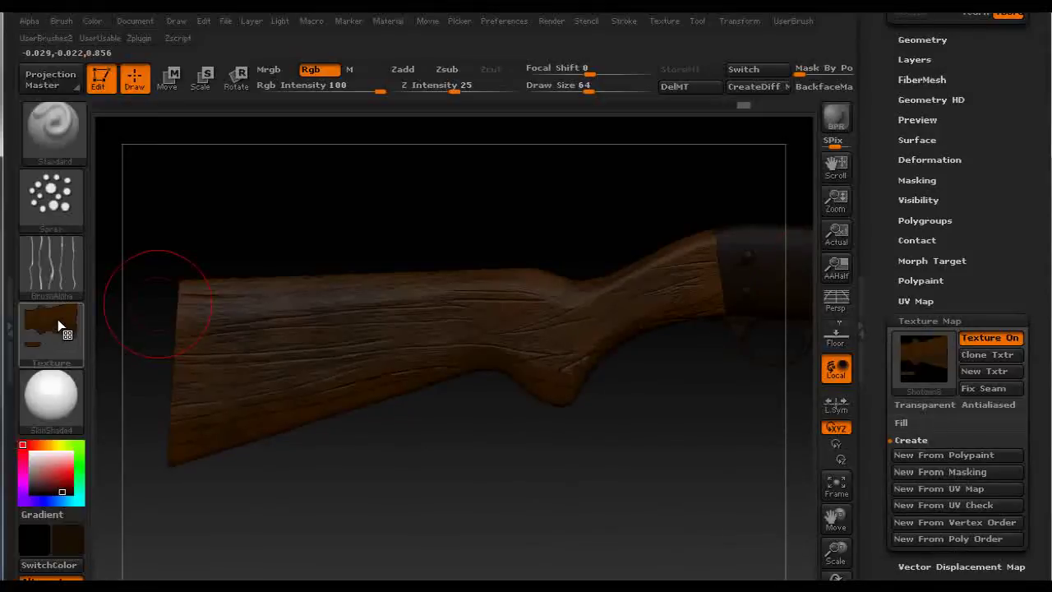
{"action": "mouse_move", "coordinate": [59, 326]}
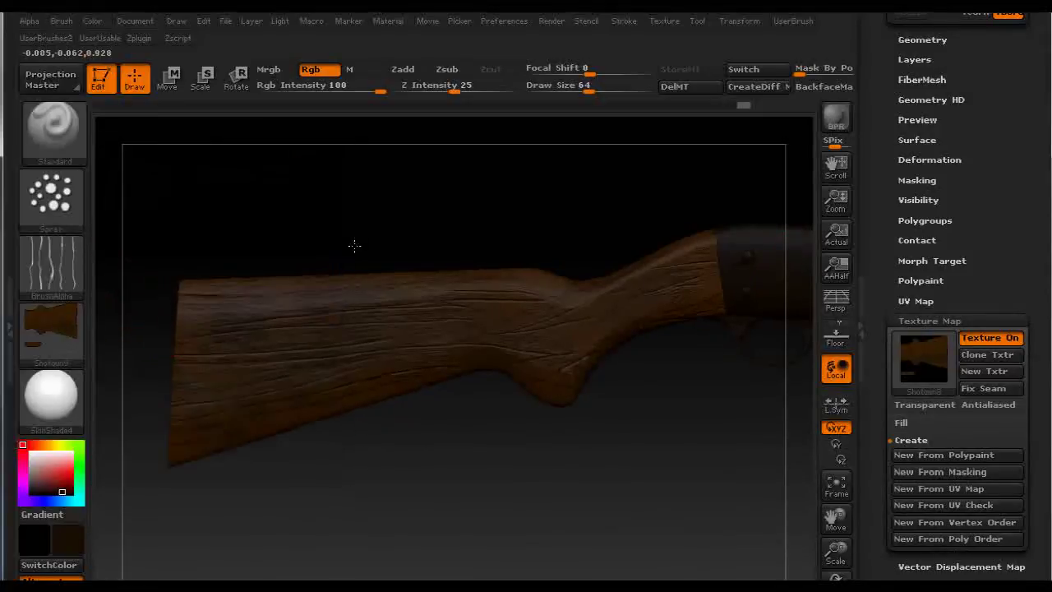
{"action": "left_click", "coordinate": [664, 23]}
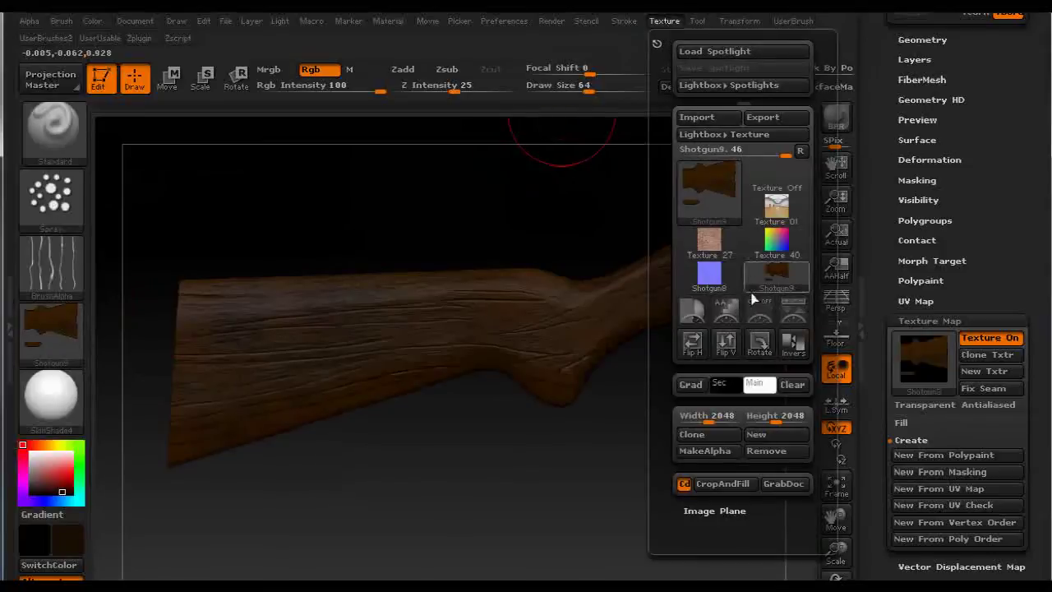
{"action": "left_click", "coordinate": [731, 346]}
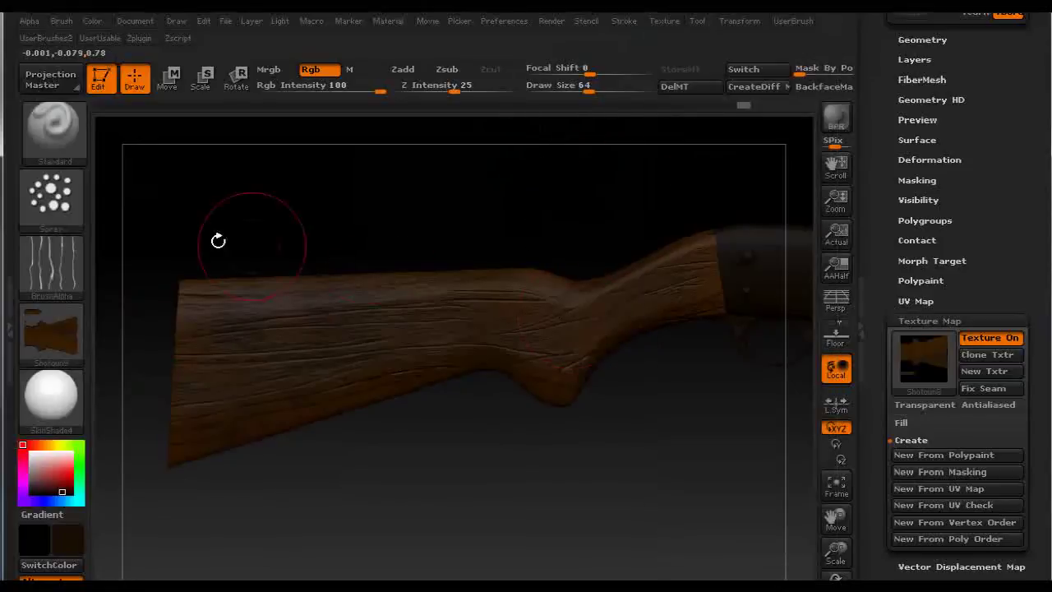
{"action": "left_click", "coordinate": [65, 333]}
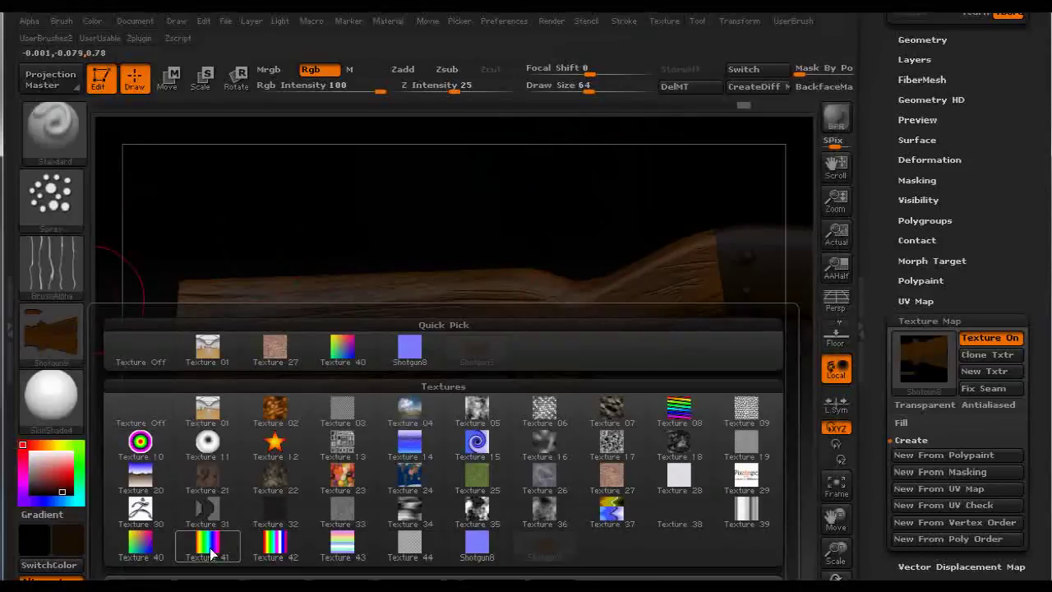
{"action": "key", "text": "ctrl+e"}
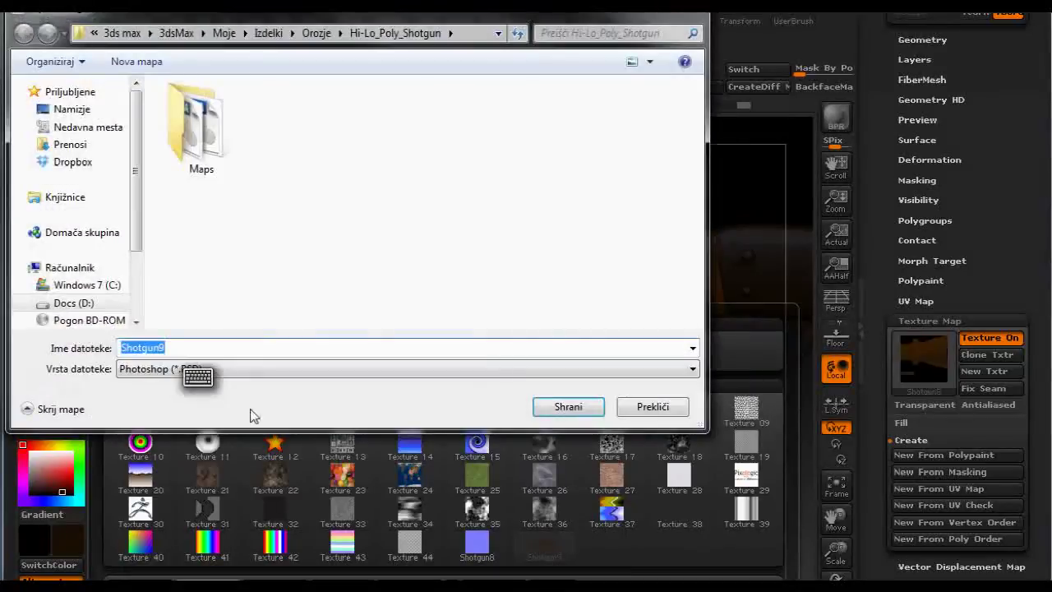
{"action": "left_click", "coordinate": [199, 135]}
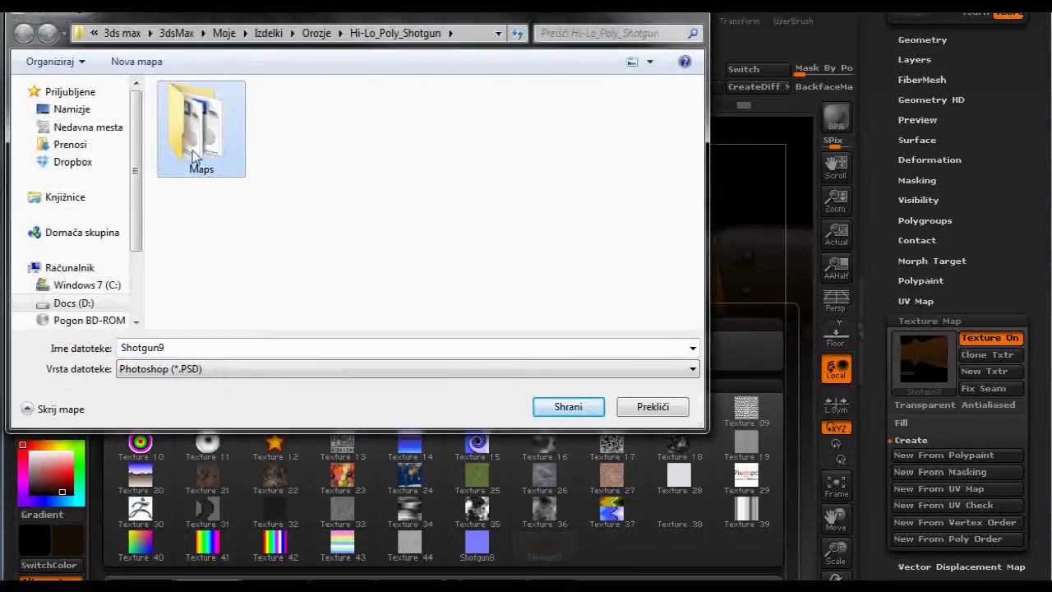
{"action": "double_click", "coordinate": [195, 157]}
{"action": "left_click", "coordinate": [223, 369]}
{"action": "left_click", "coordinate": [203, 401]}
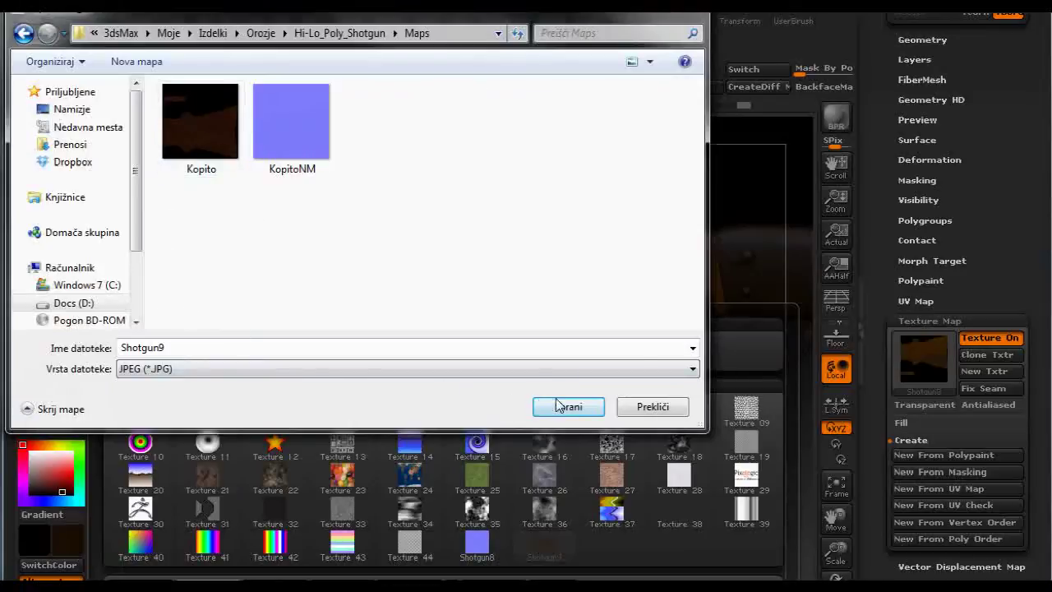
{"action": "left_click", "coordinate": [652, 407]}
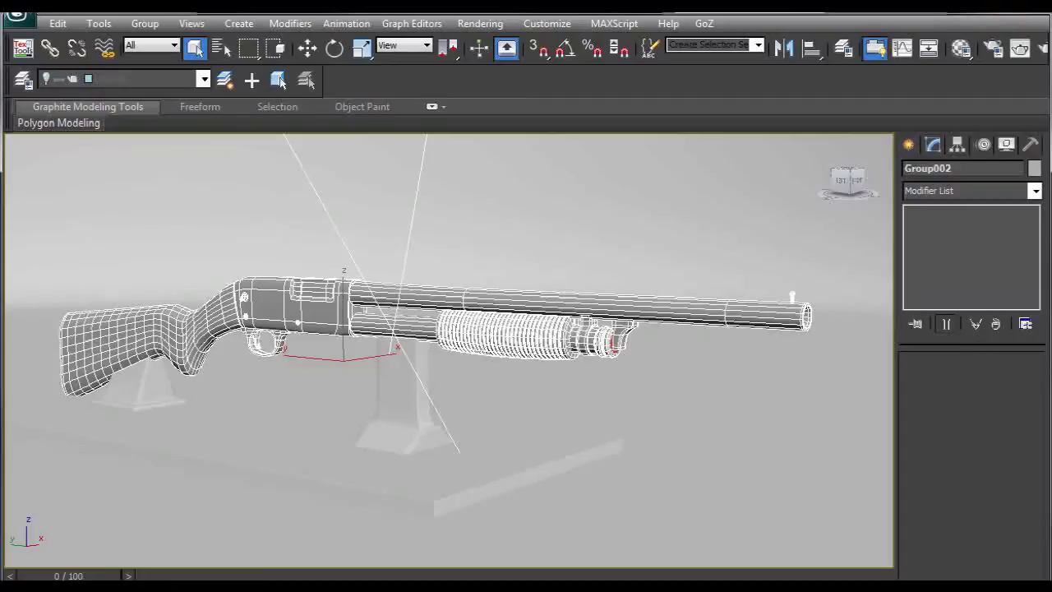
Switch to 3ds Max, open the shotgun's group and select the Kopito_HP stock in it.
{"action": "left_click", "coordinate": [156, 24]}
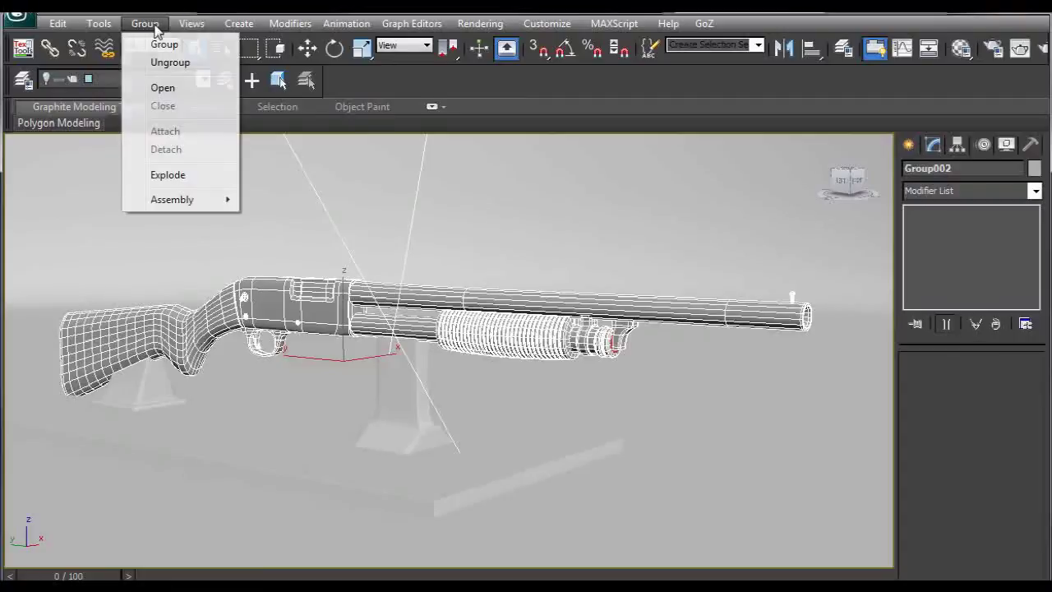
{"action": "left_click", "coordinate": [163, 88]}
{"action": "left_click", "coordinate": [163, 322]}
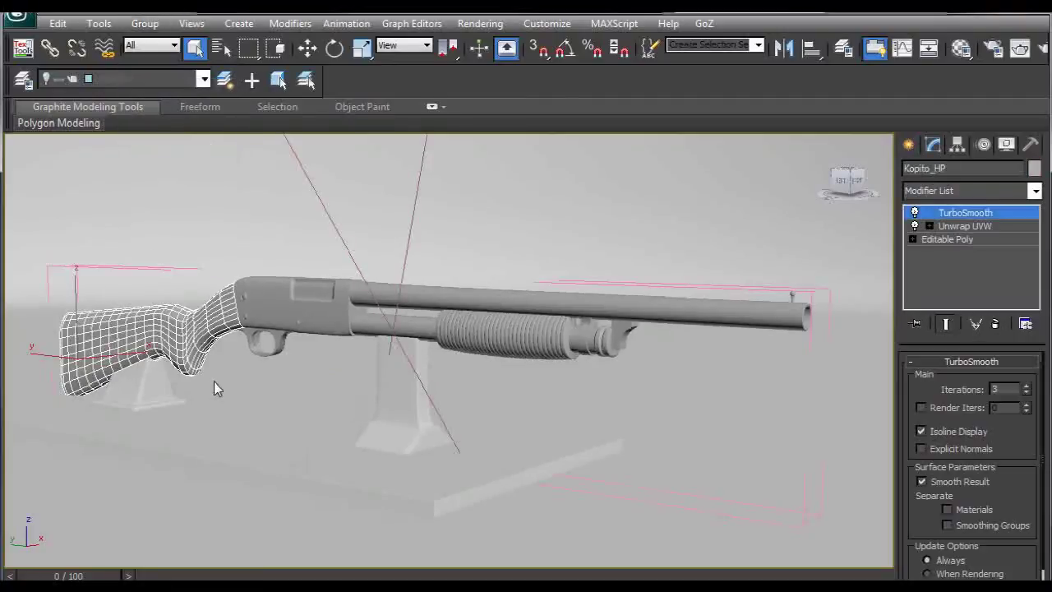
{"action": "middle_click_drag", "start_coordinate": [214, 385], "coordinate": [255, 387], "text": "alt"}
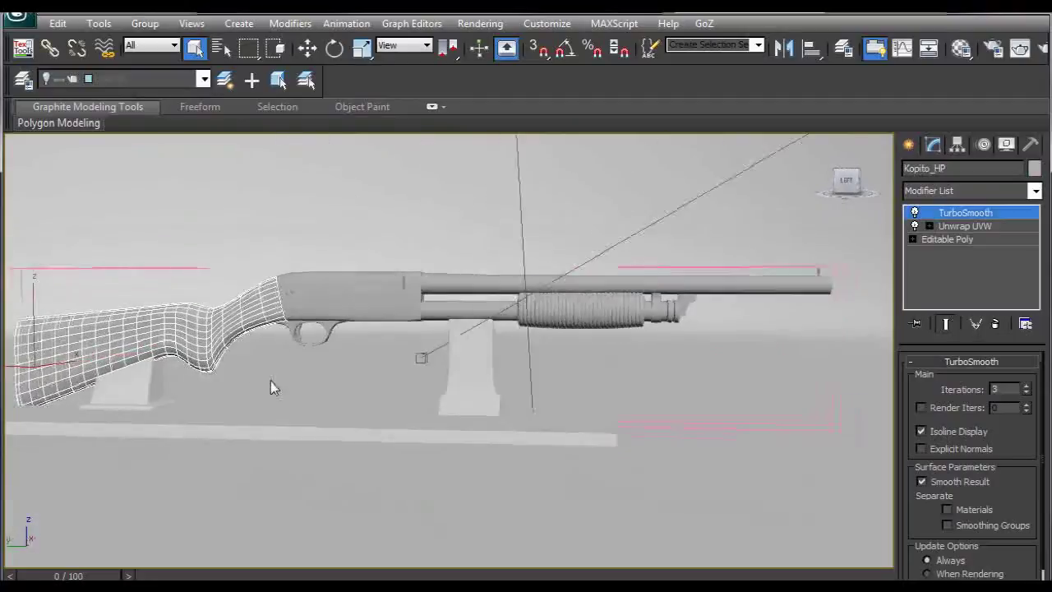
{"action": "scroll", "coordinate": [402, 403], "scroll_direction": "up", "scroll_amount": 2}
Open the Material Editor beside the stock and select the Kopito material.
{"action": "key", "text": "m"}
{"action": "left_click_drag", "start_coordinate": [255, 85], "coordinate": [742, 47]}
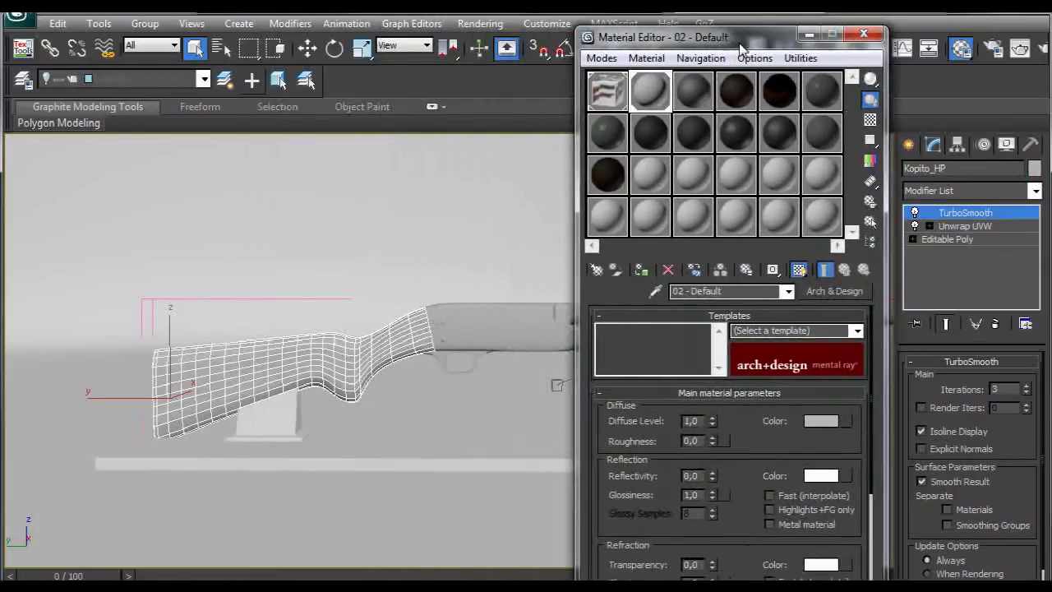
{"action": "left_click", "coordinate": [828, 94]}
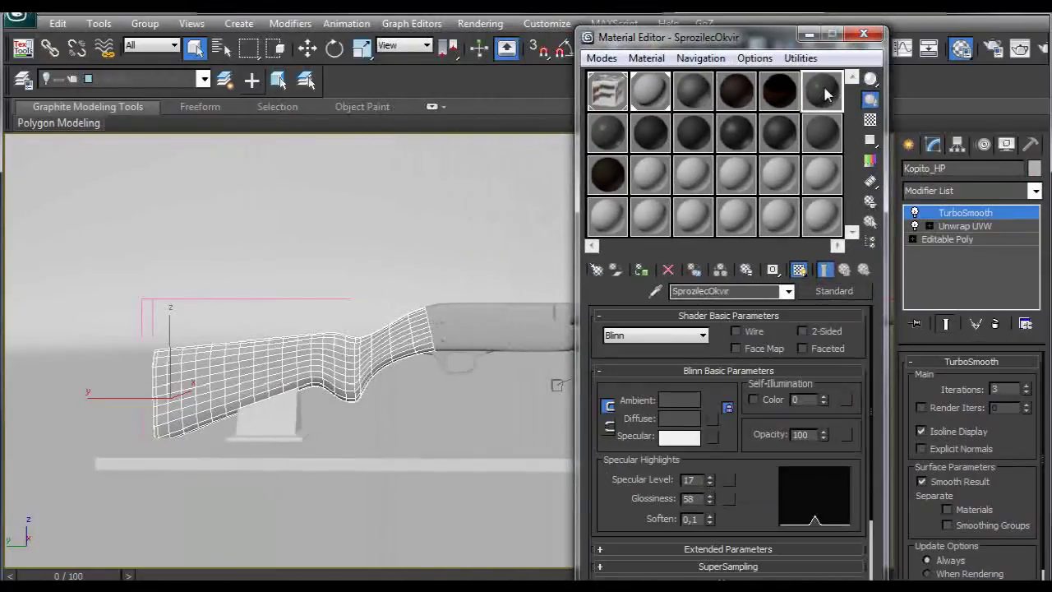
{"action": "left_click", "coordinate": [699, 95]}
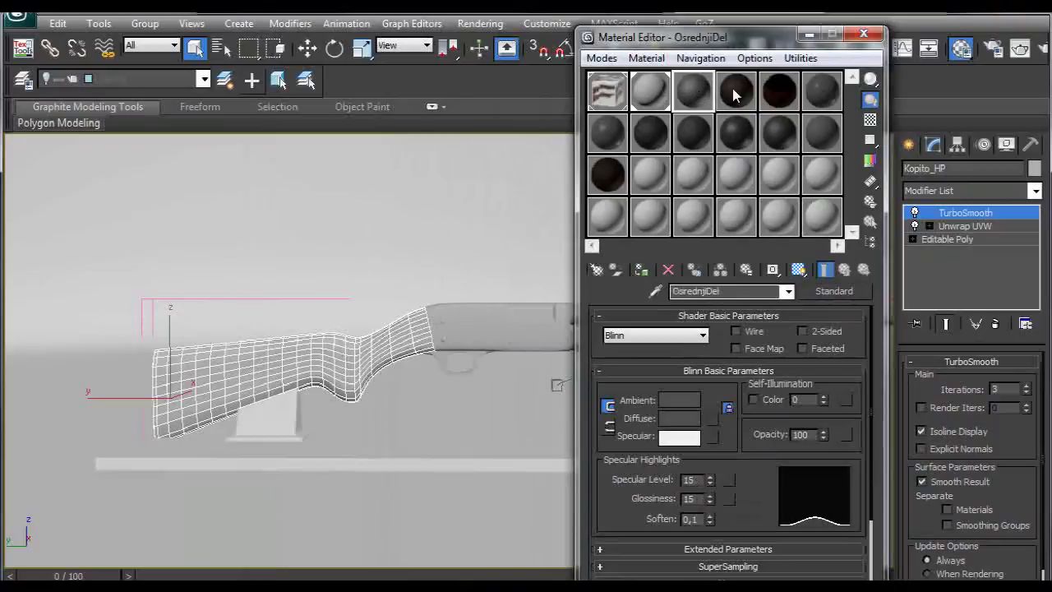
{"action": "left_click", "coordinate": [777, 93]}
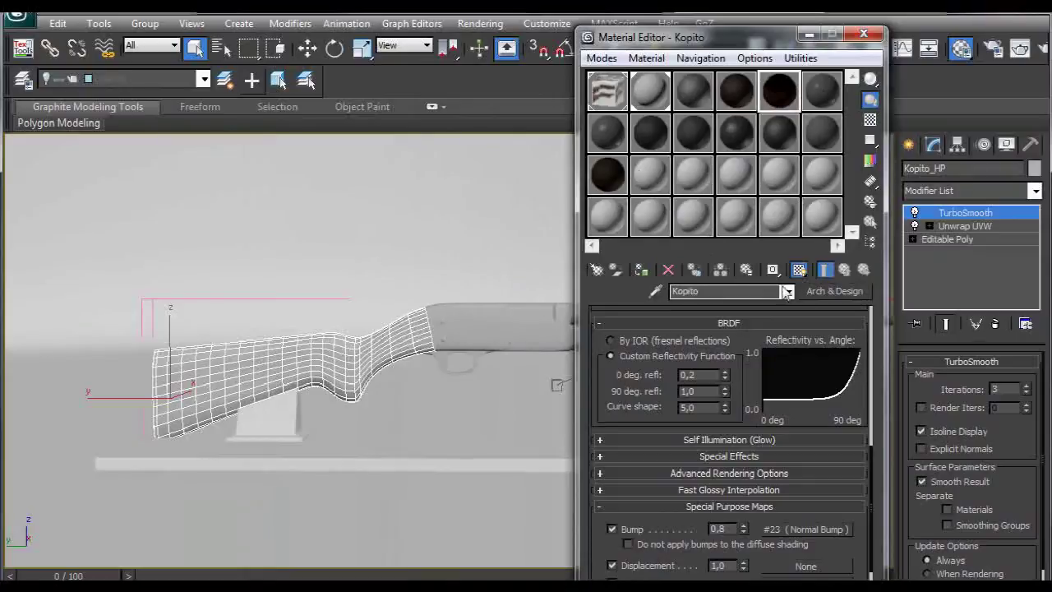
{"action": "left_click", "coordinate": [834, 291]}
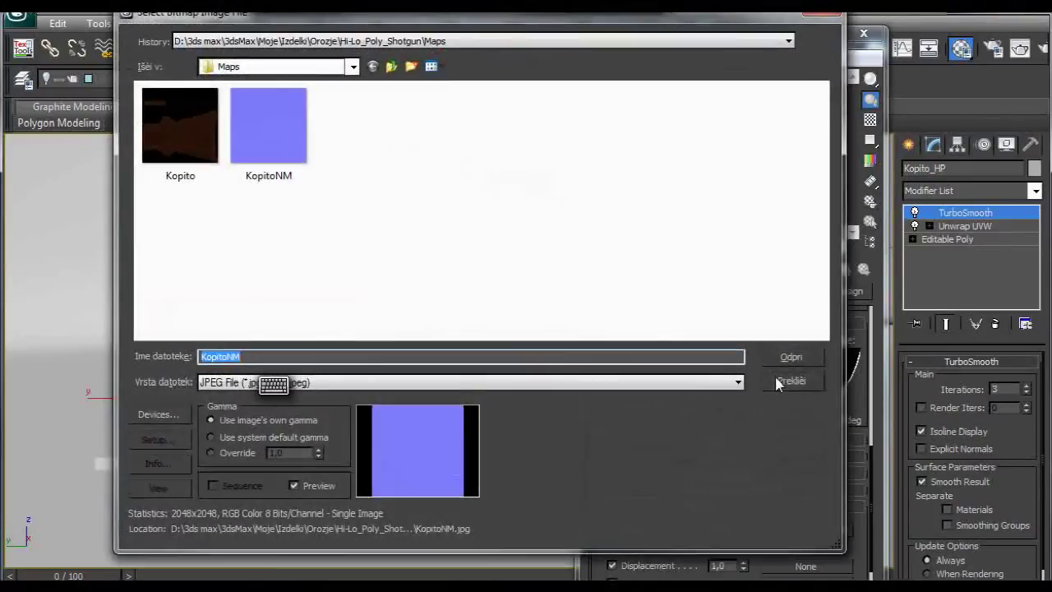
{"action": "left_click", "coordinate": [789, 382]}
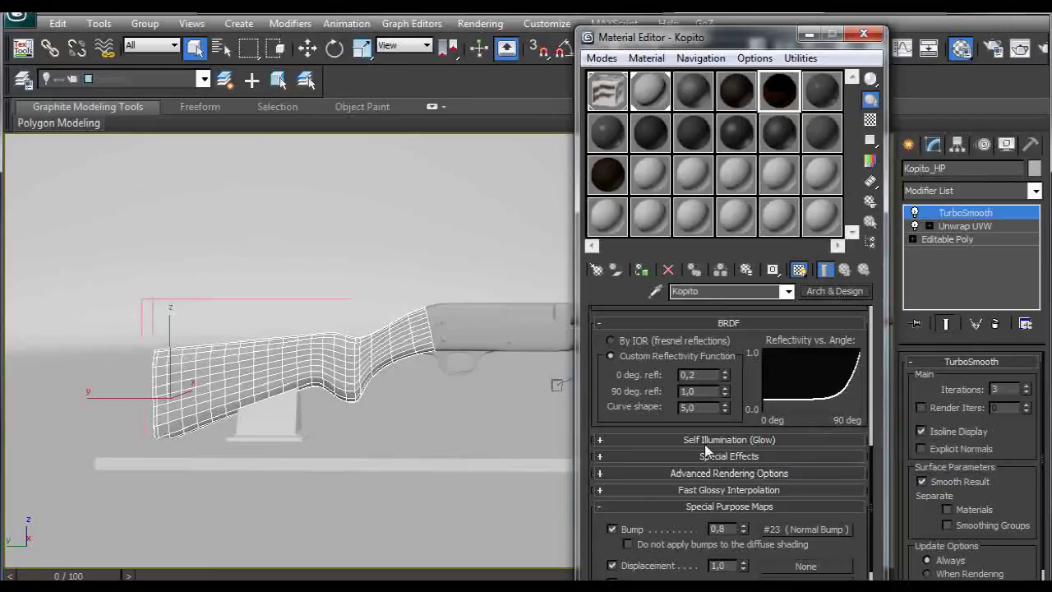
Check the bitmap in the Kopito material's diffuse color and clear it from the slot.
{"action": "left_click_drag", "start_coordinate": [869, 477], "coordinate": [875, 333]}
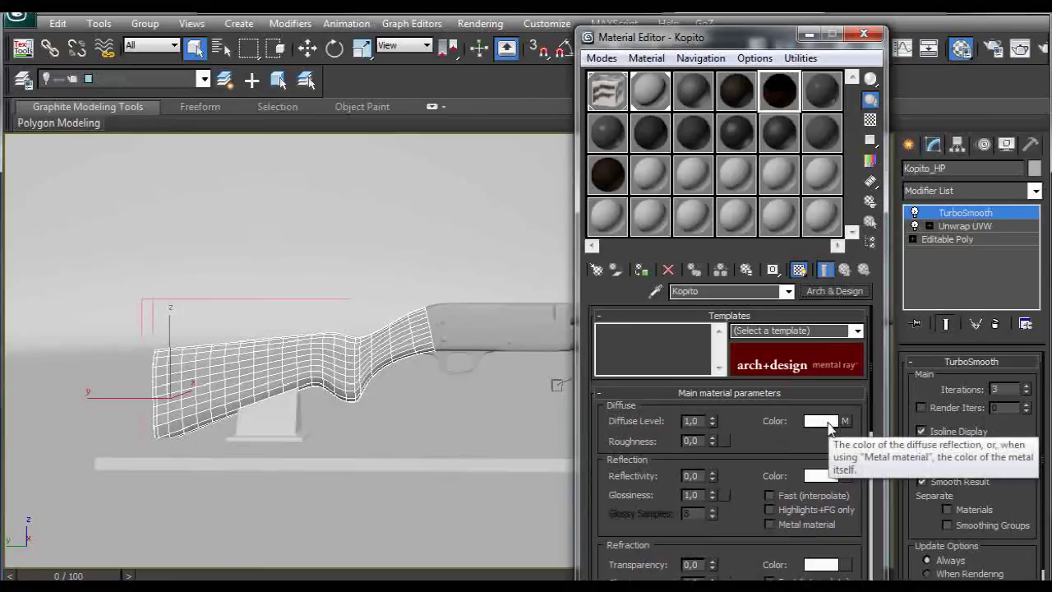
{"action": "left_click", "coordinate": [848, 425]}
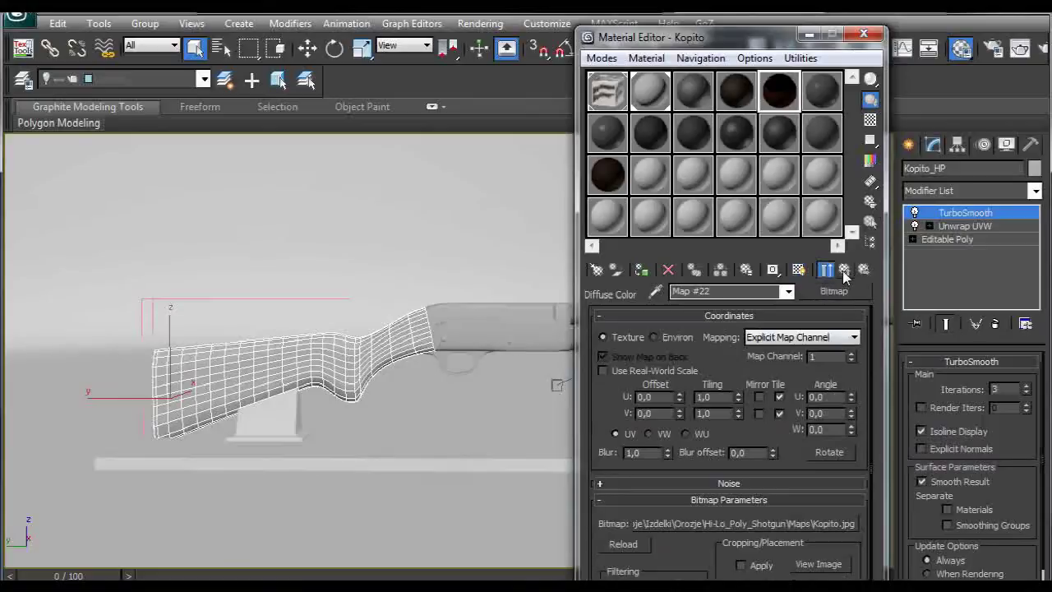
{"action": "left_click", "coordinate": [843, 270]}
{"action": "right_click", "coordinate": [851, 420]}
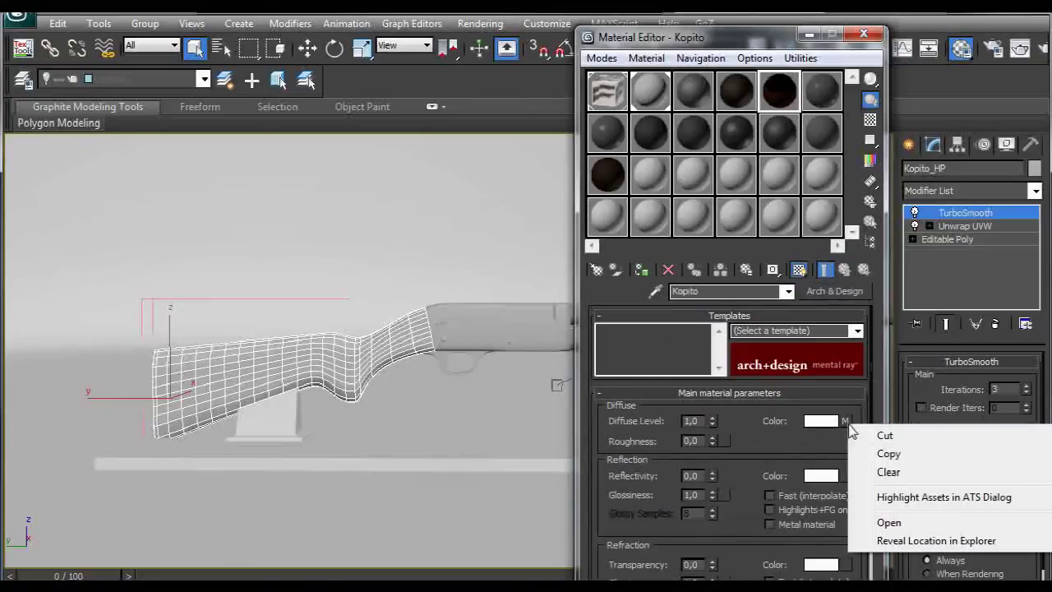
{"action": "left_click", "coordinate": [883, 476]}
Load the Kopito JPEG from the Maps folder as a Bitmap in the material's diffuse color.
{"action": "left_click", "coordinate": [845, 420]}
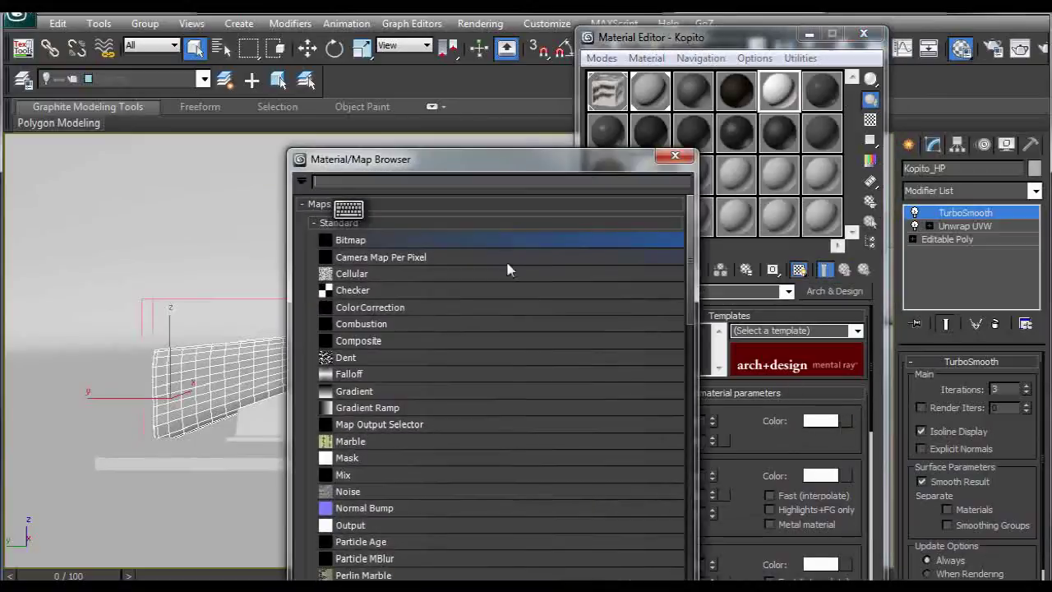
{"action": "double_click", "coordinate": [392, 240]}
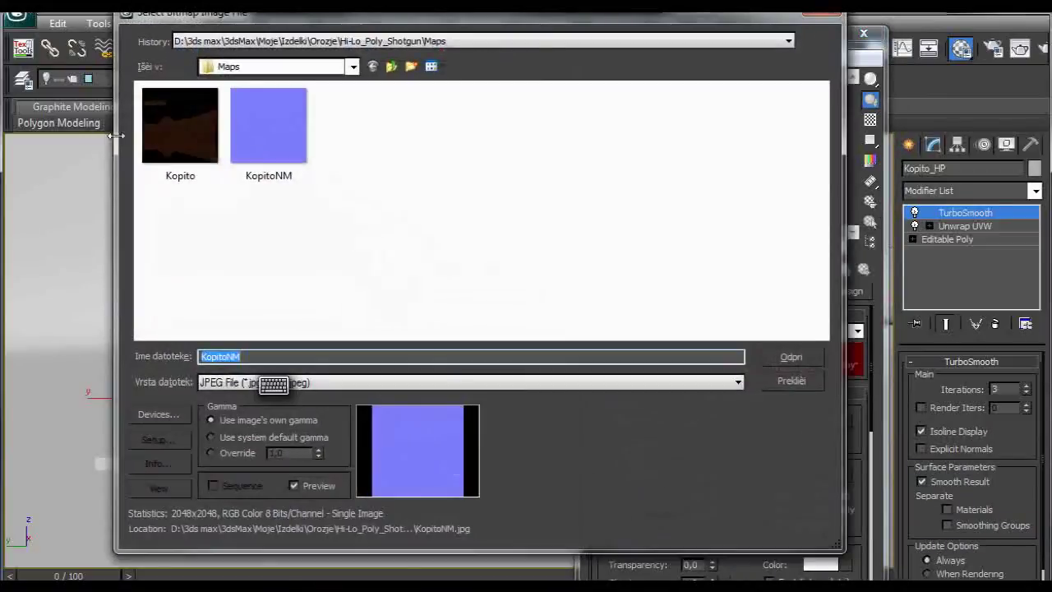
{"action": "left_click", "coordinate": [171, 138]}
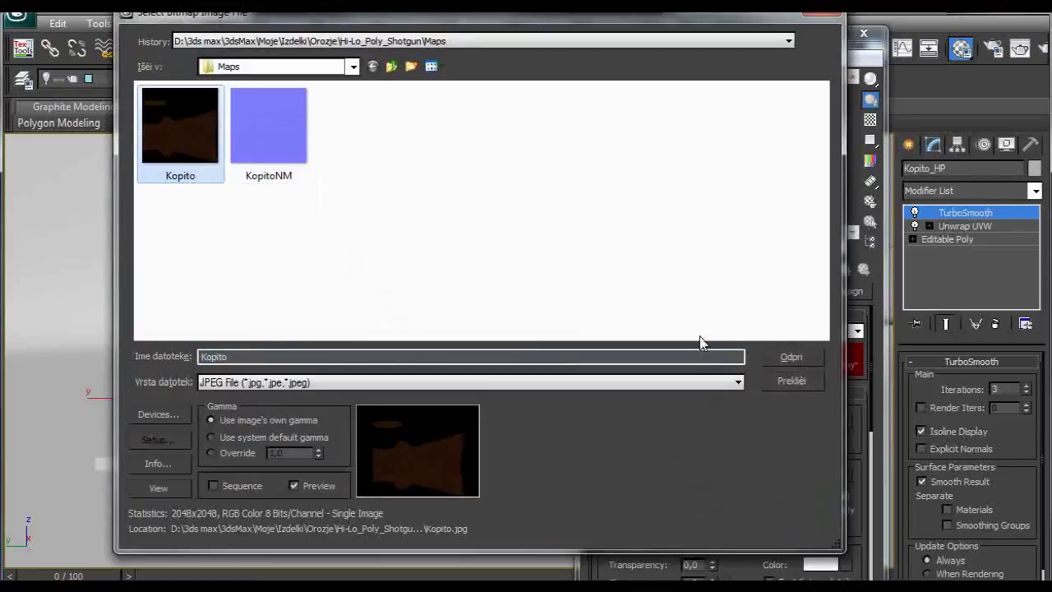
{"action": "left_click", "coordinate": [787, 357]}
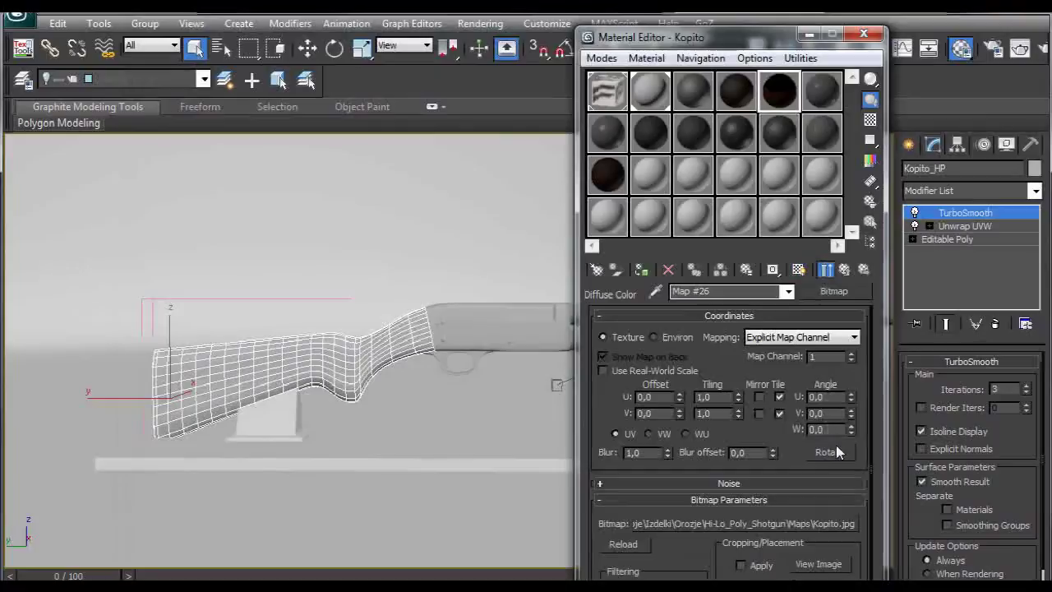
{"action": "left_click", "coordinate": [844, 270]}
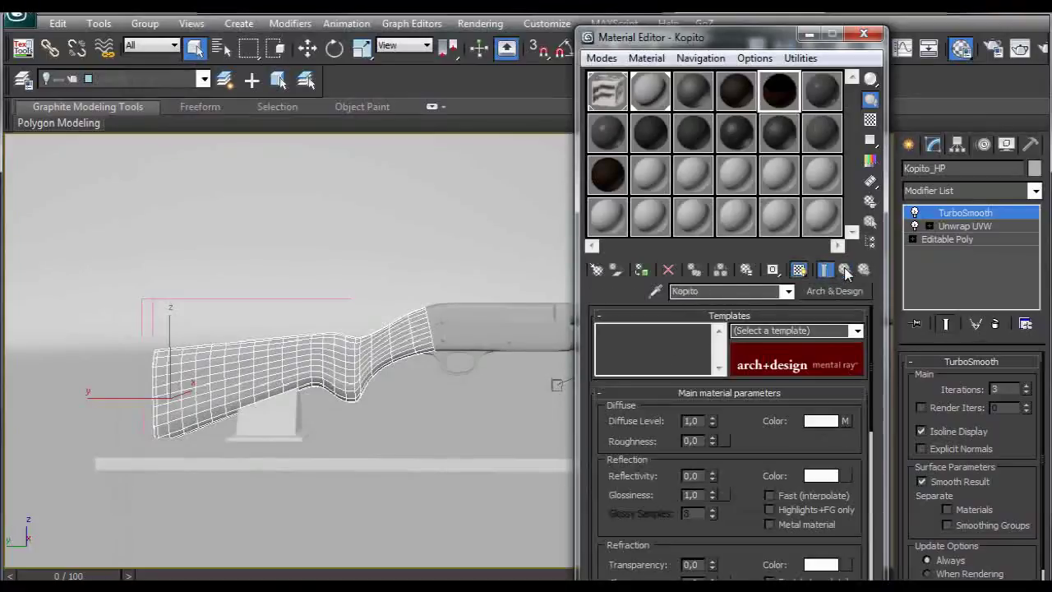
Clear the Kopito material's bump slot under Special Purpose Maps and put a new Normal Bump map in it.
{"action": "left_click_drag", "start_coordinate": [870, 372], "coordinate": [831, 521]}
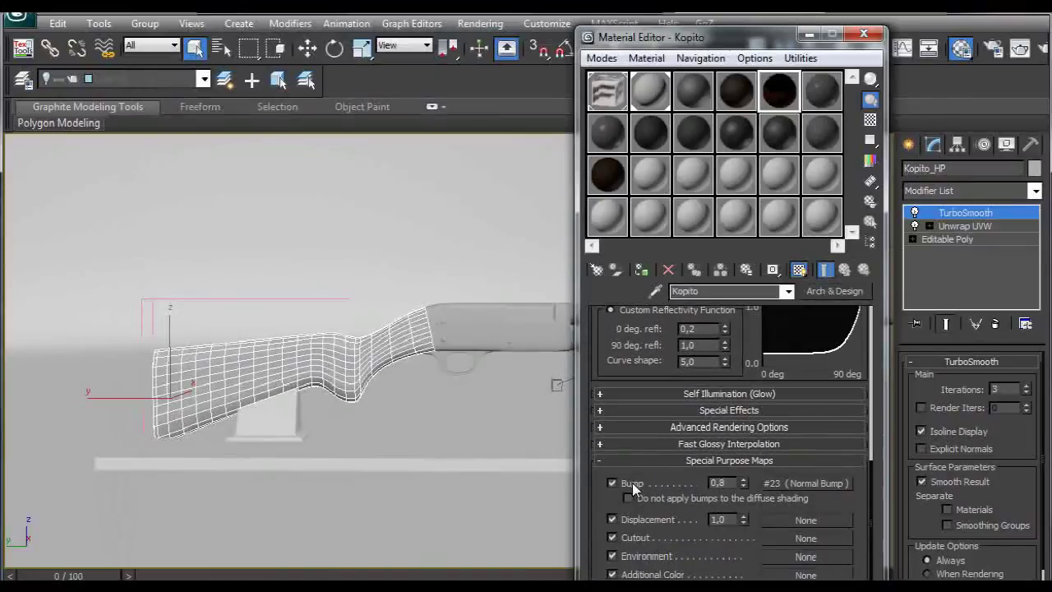
{"action": "right_click", "coordinate": [781, 483]}
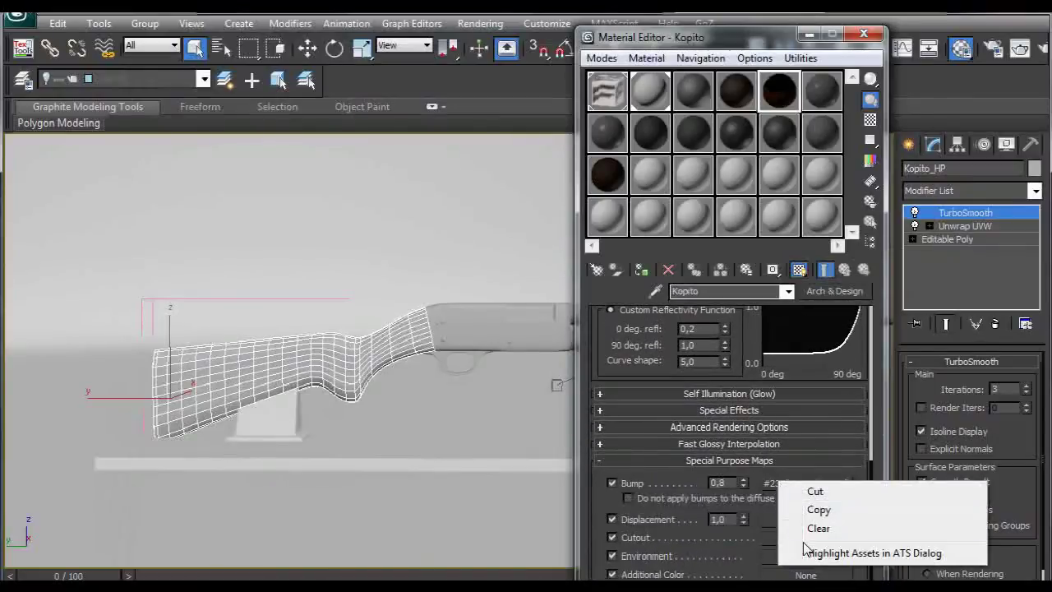
{"action": "left_click", "coordinate": [814, 529]}
{"action": "left_click", "coordinate": [791, 484]}
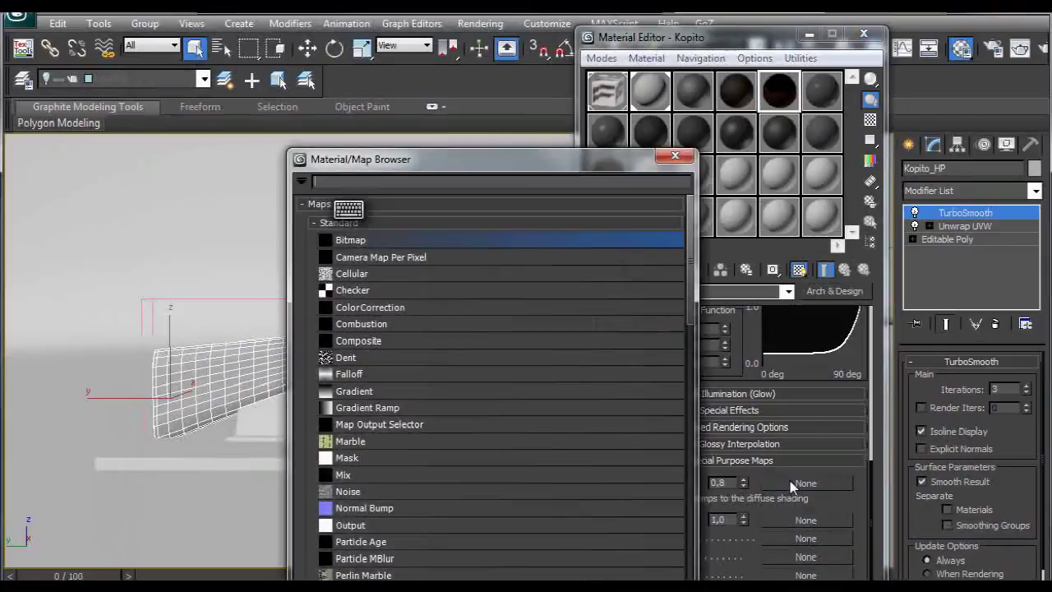
{"action": "left_click_drag", "start_coordinate": [488, 163], "coordinate": [499, 67]}
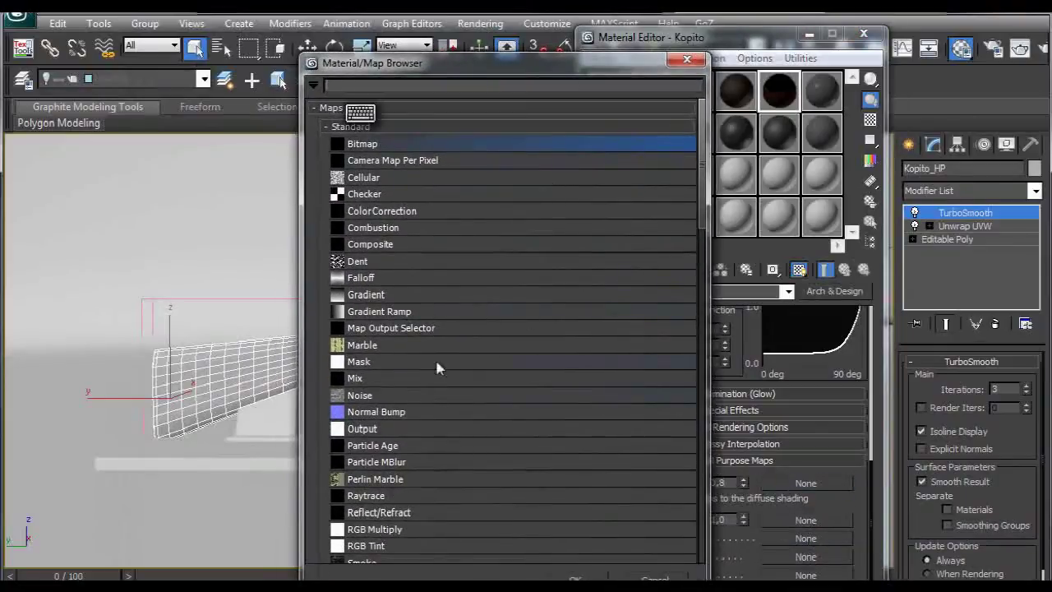
{"action": "double_click", "coordinate": [397, 413]}
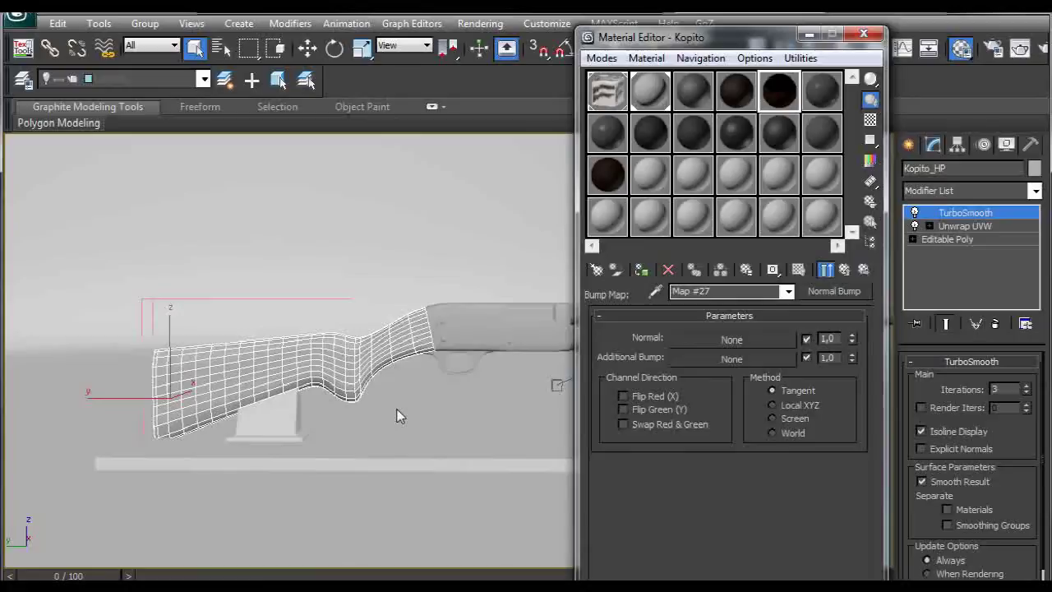
Load KopitoNM.jpg as a Bitmap for the Normal input of the Normal Bump map and return to the Kopito material.
{"action": "left_click", "coordinate": [737, 340]}
{"action": "double_click", "coordinate": [407, 240]}
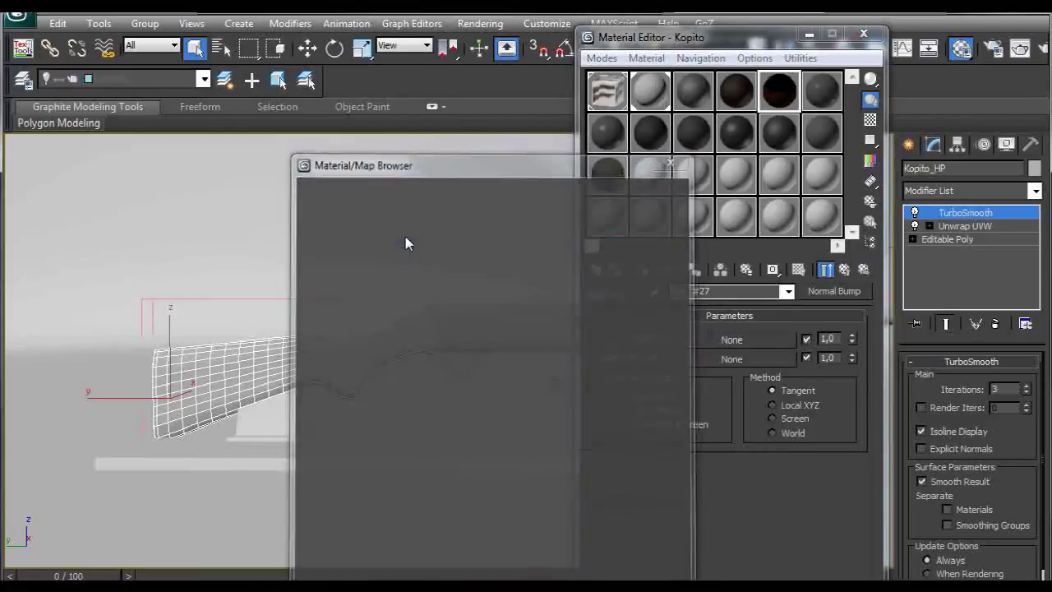
{"action": "left_click", "coordinate": [251, 132]}
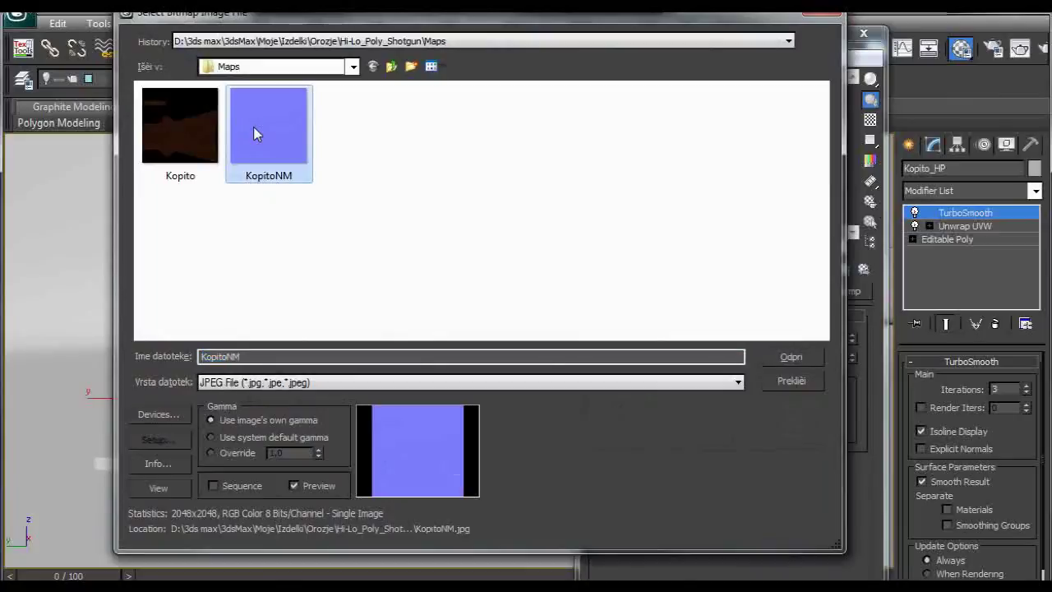
{"action": "left_click", "coordinate": [789, 357]}
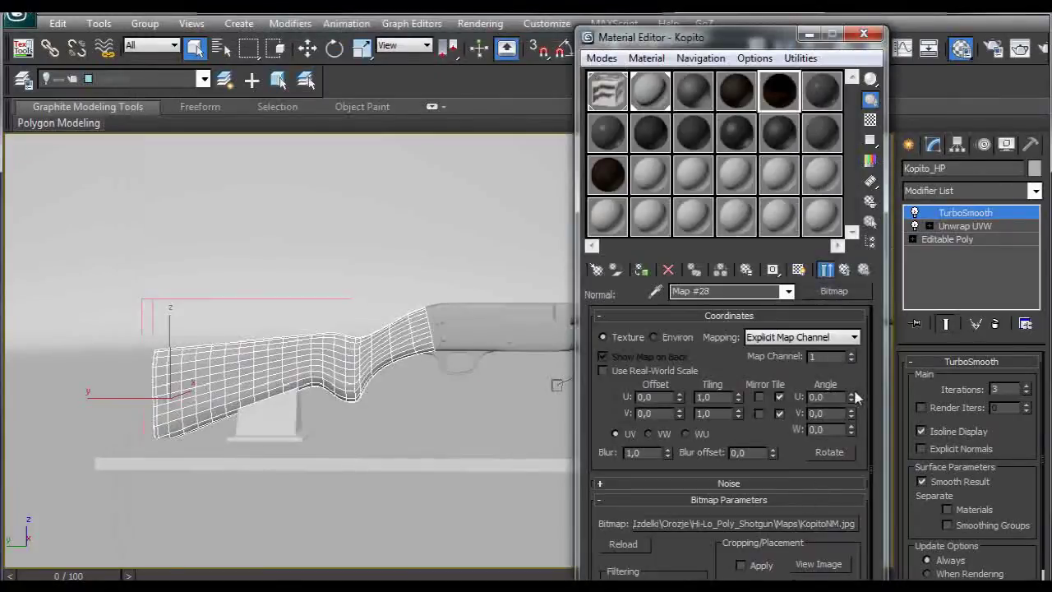
{"action": "scroll", "coordinate": [870, 389], "scroll_direction": "down", "scroll_amount": 2}
{"action": "scroll", "coordinate": [872, 469], "scroll_direction": "up", "scroll_amount": 2}
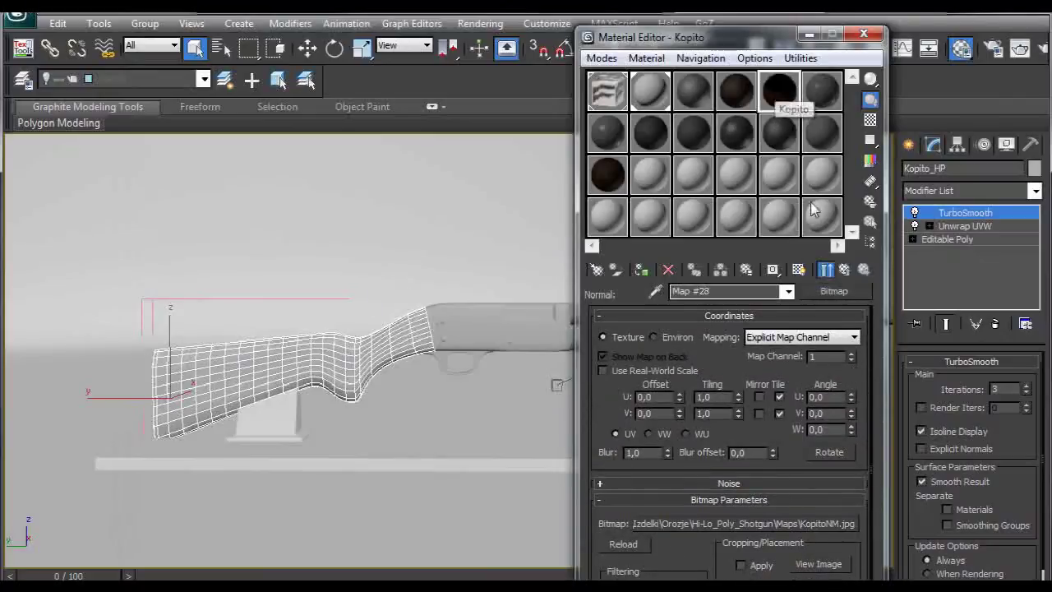
{"action": "left_click", "coordinate": [844, 271]}
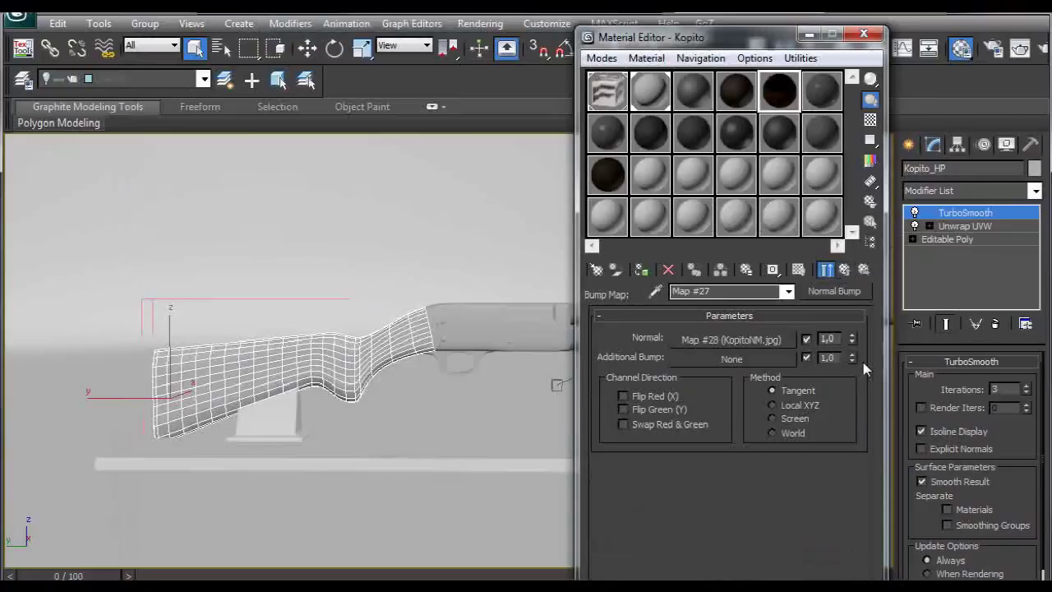
{"action": "left_click", "coordinate": [845, 271]}
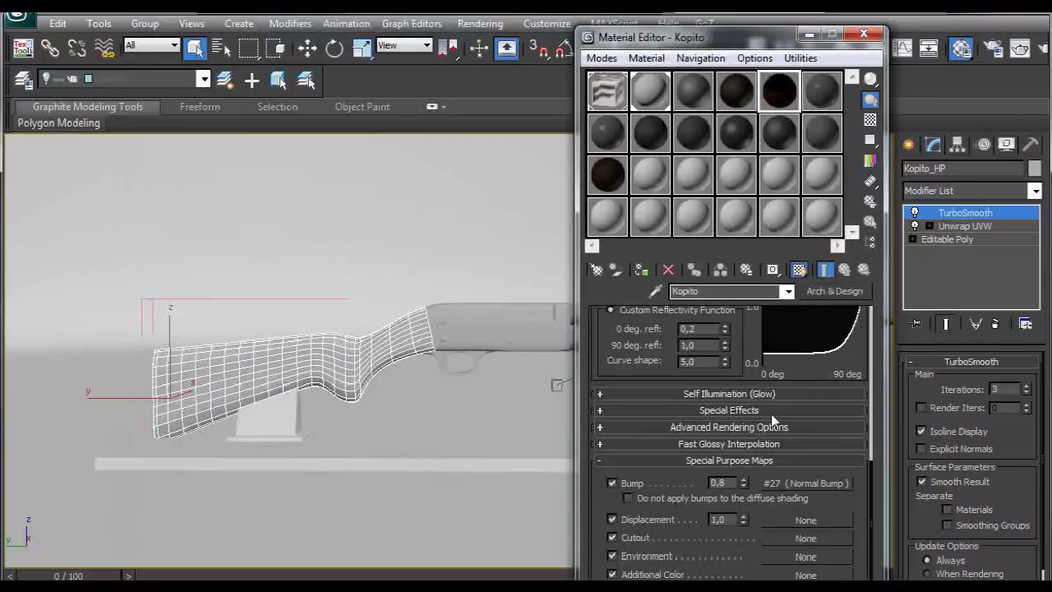
Assign the Kopito material to the selected stock, deselect it and close the Material Editor.
{"action": "left_click_drag", "start_coordinate": [867, 475], "coordinate": [868, 317]}
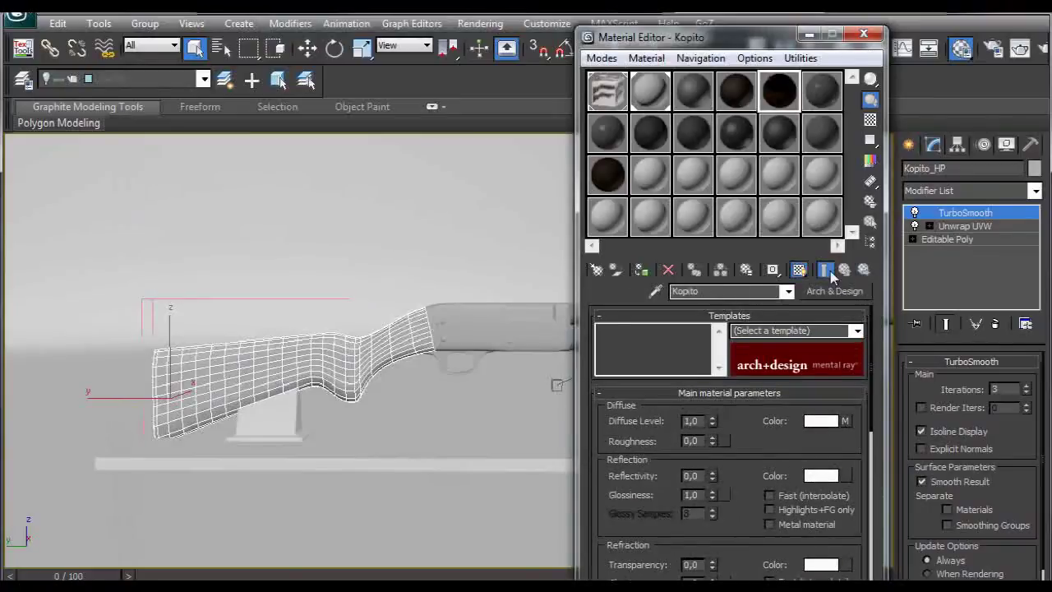
{"action": "left_click", "coordinate": [639, 271]}
{"action": "middle_click_drag", "start_coordinate": [465, 353], "coordinate": [445, 352], "text": "alt"}
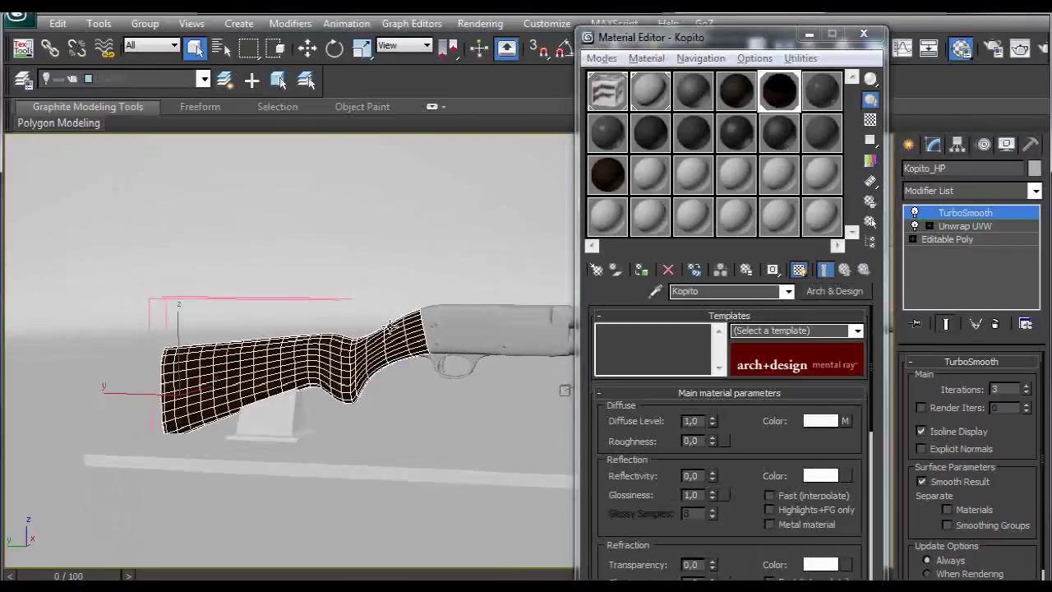
{"action": "left_click", "coordinate": [335, 272]}
{"action": "scroll", "coordinate": [367, 408], "scroll_direction": "up", "scroll_amount": 3}
{"action": "middle_click_drag", "start_coordinate": [366, 406], "coordinate": [432, 331]}
{"action": "left_click", "coordinate": [863, 34]}
Render the perspective view of the textured stock and close the rendered frame.
{"action": "scroll", "coordinate": [460, 333], "scroll_direction": "up", "scroll_amount": 3}
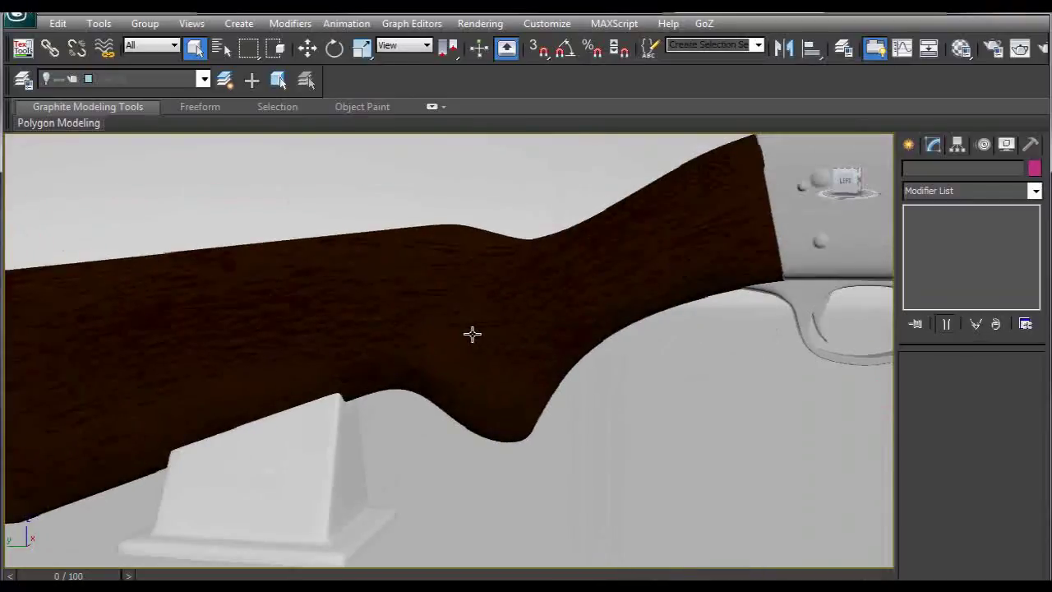
{"action": "scroll", "coordinate": [448, 327], "scroll_direction": "down", "scroll_amount": 2}
{"action": "key", "text": "shift+q"}
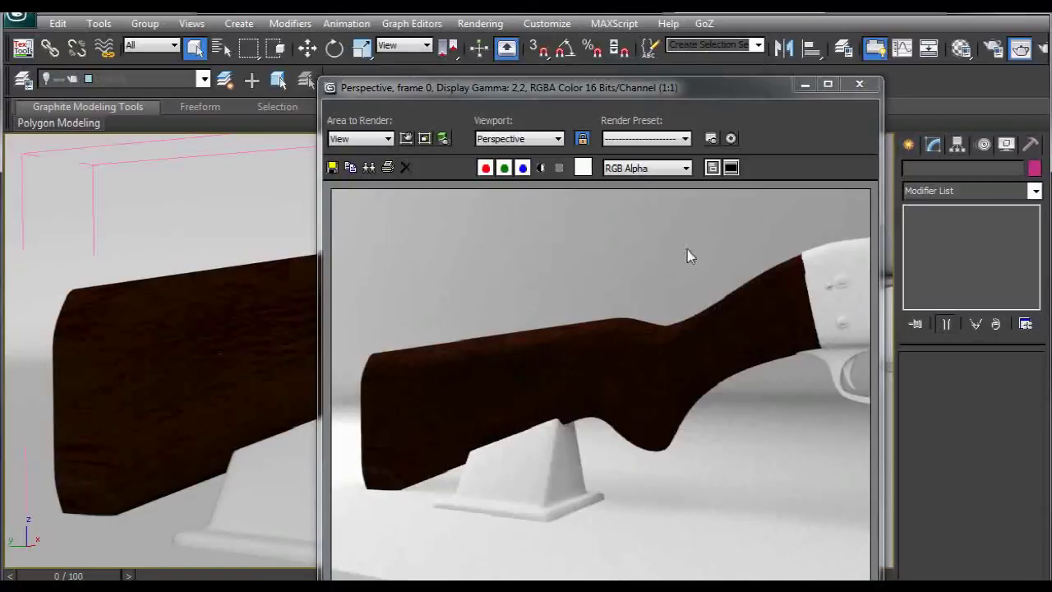
{"action": "left_click", "coordinate": [855, 87]}
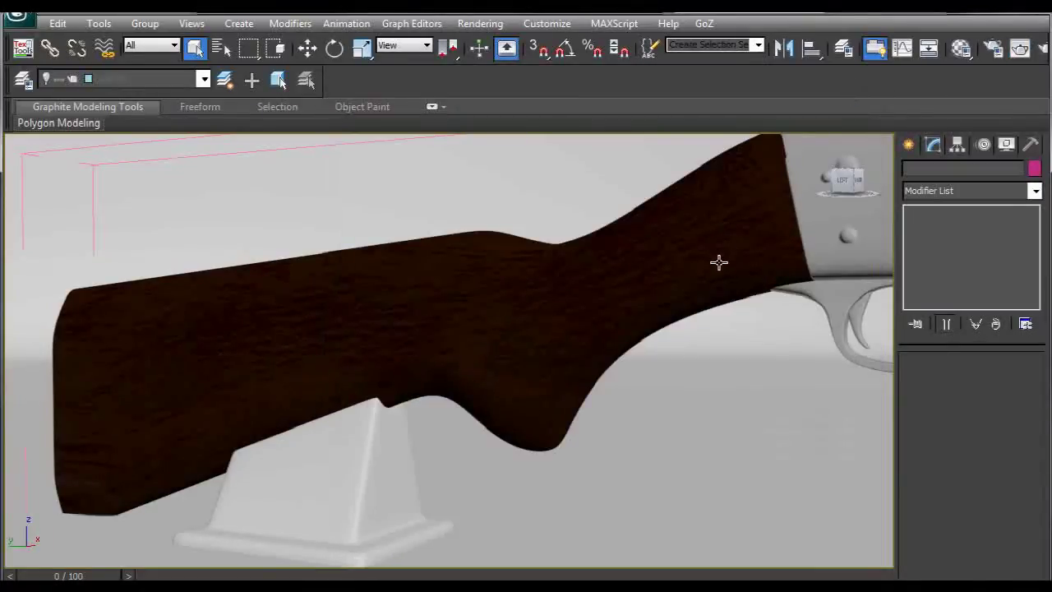